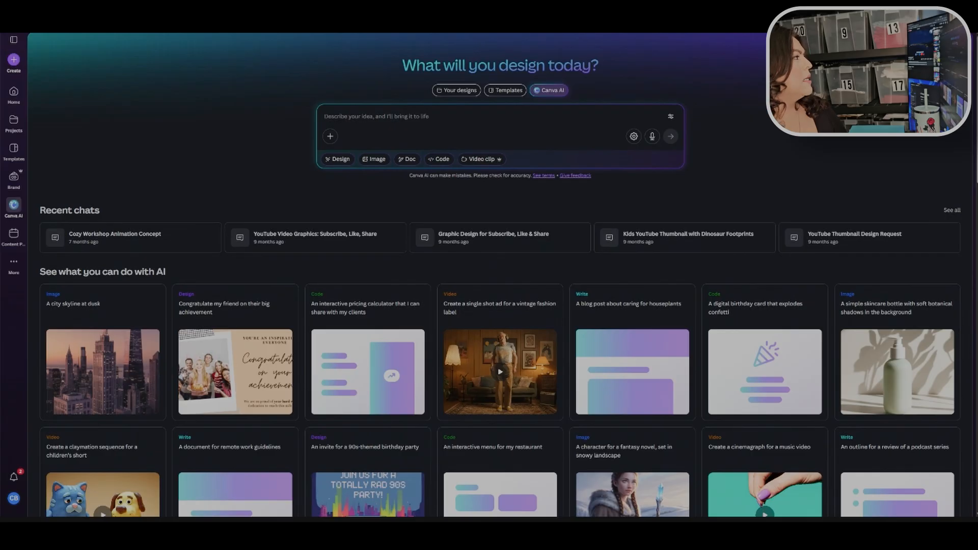
pyautogui.click(505, 90)
pyautogui.click(444, 92)
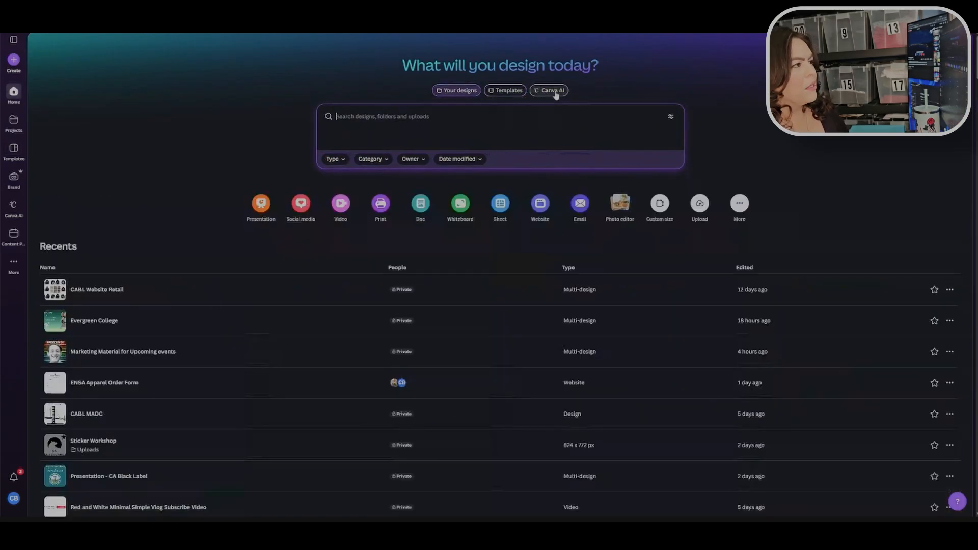
pyautogui.click(555, 92)
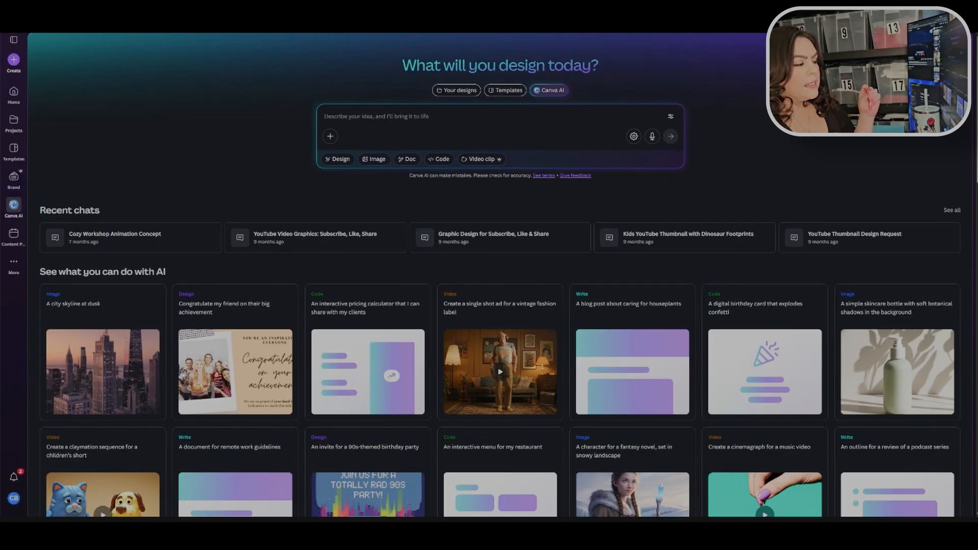
# Search Google for chatgpt in a new browser tab and open the ChatGPT site
pyautogui.hotkey('ctrl', 't')
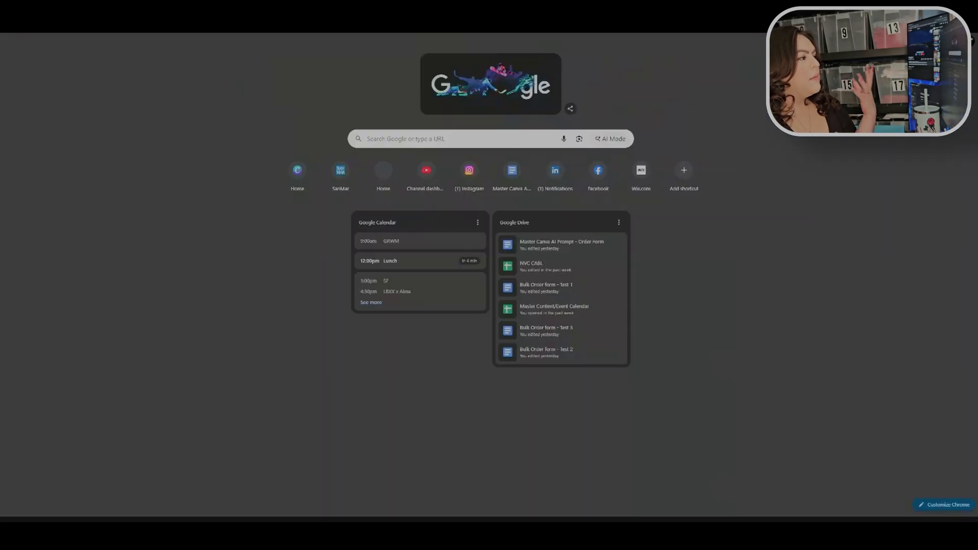
pyautogui.click(143, 22)
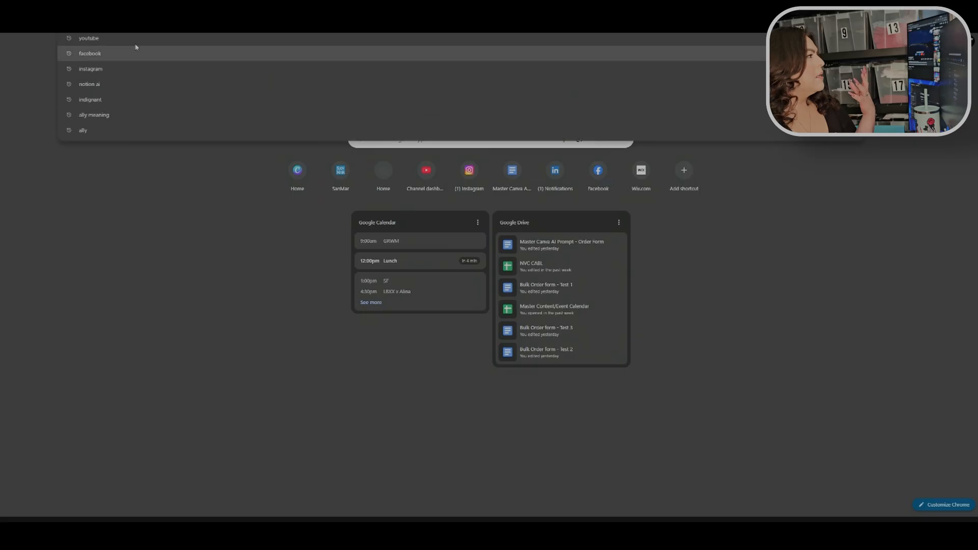
pyautogui.click(134, 24)
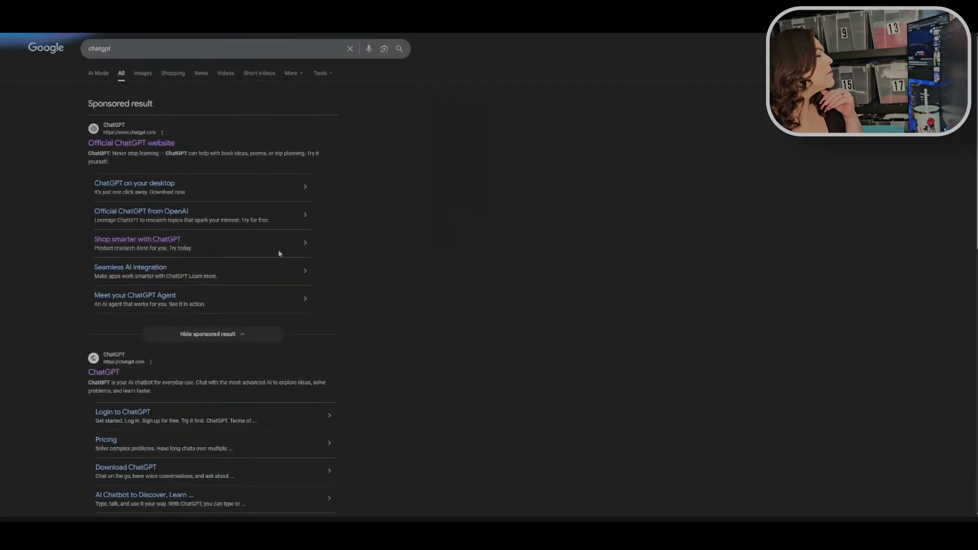
pyautogui.click(105, 373)
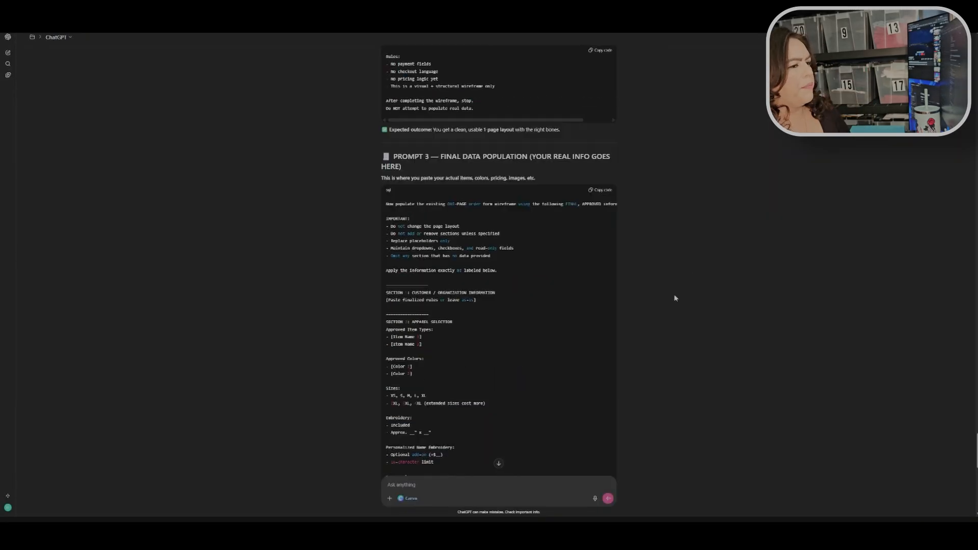
# Examine the original order form template request, from its form purpose and design requirements through the apparel, hat and tote sections
pyautogui.scroll(20, 711, 311)
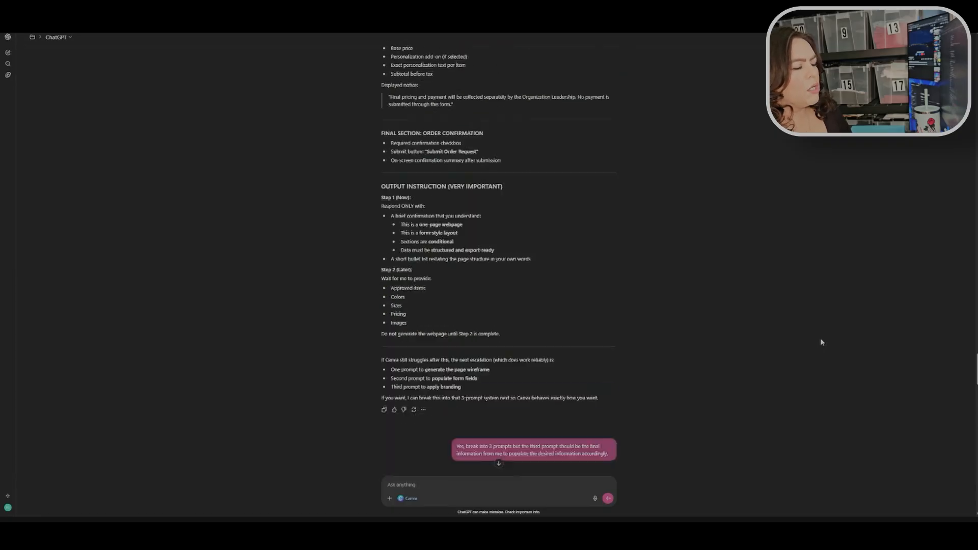
pyautogui.scroll(15, 821, 342)
pyautogui.scroll(10, 534, 260)
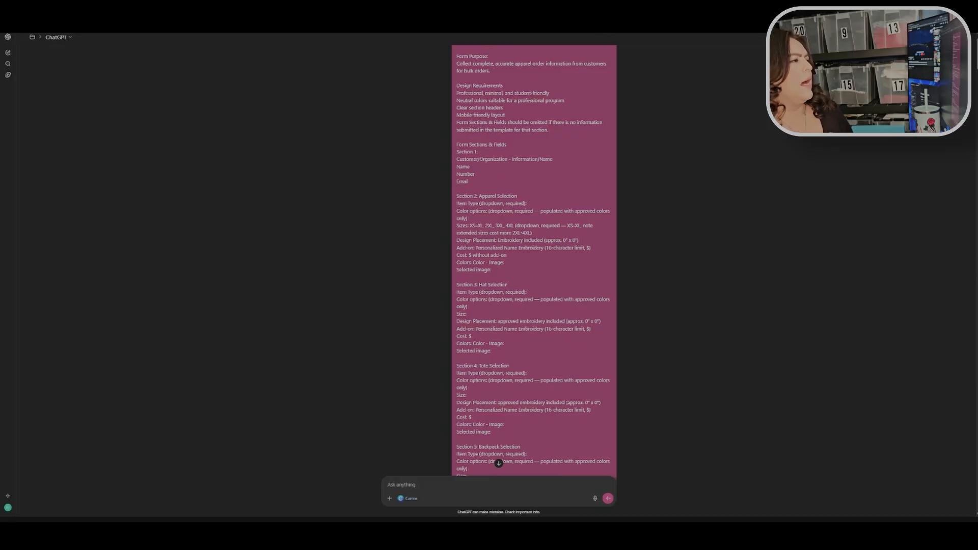
pyautogui.moveTo(456, 56); pyautogui.dragTo(499, 71)
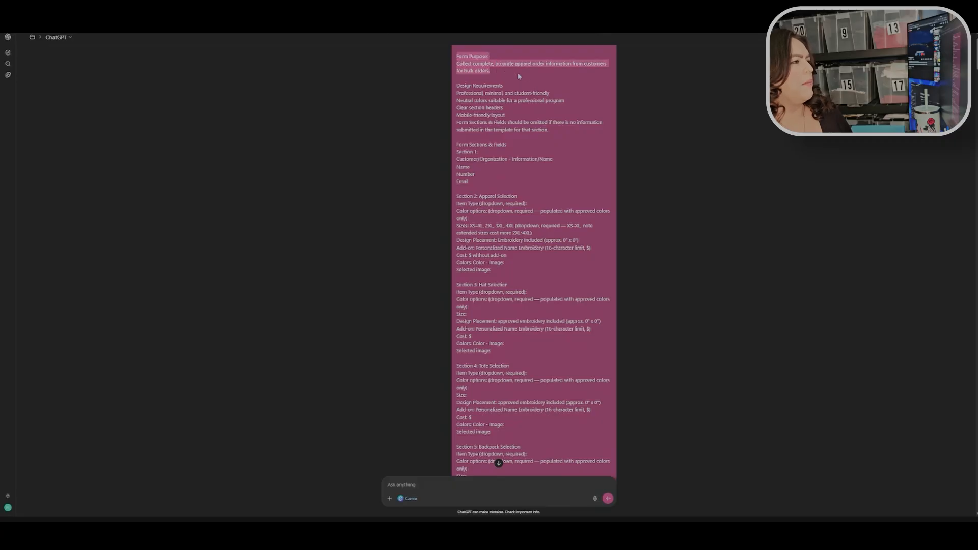
pyautogui.moveTo(591, 80); pyautogui.dragTo(588, 424)
pyautogui.click(588, 425)
pyautogui.scroll(-2, 588, 424)
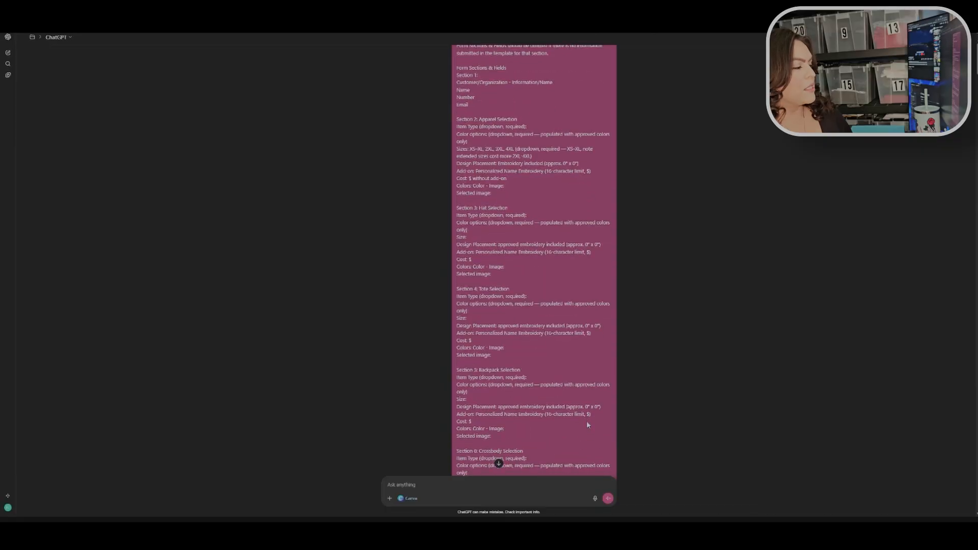
pyautogui.scroll(-2, 556, 383)
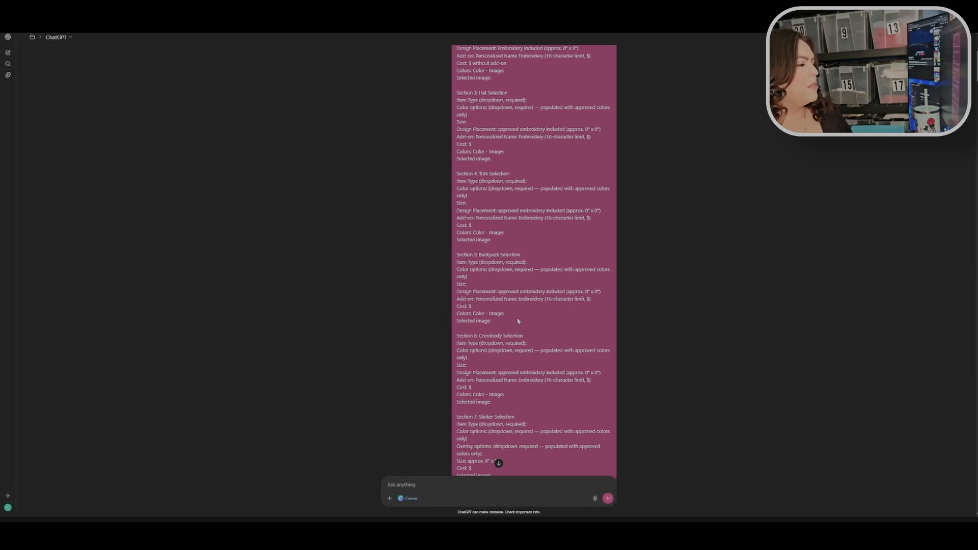
pyautogui.scroll(3, 527, 279)
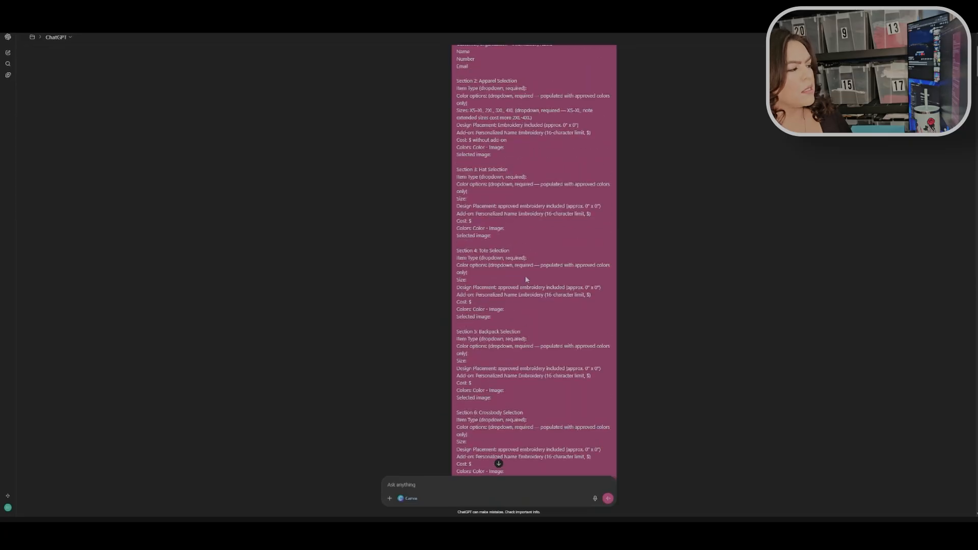
pyautogui.scroll(2, 540, 336)
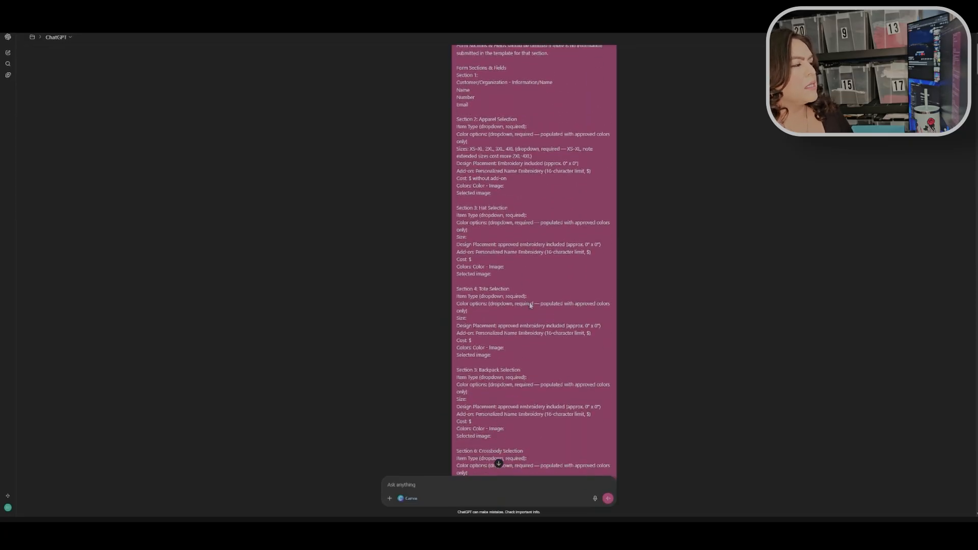
pyautogui.moveTo(484, 233); pyautogui.dragTo(518, 233)
pyautogui.moveTo(478, 322); pyautogui.dragTo(503, 328)
pyautogui.scroll(-2, 504, 328)
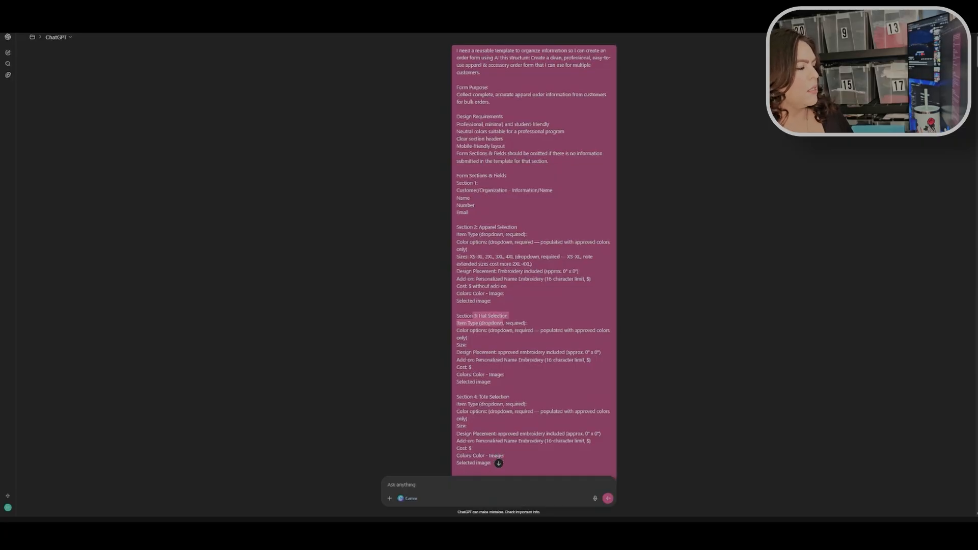
pyautogui.click(481, 326)
pyautogui.scroll(-1, 532, 285)
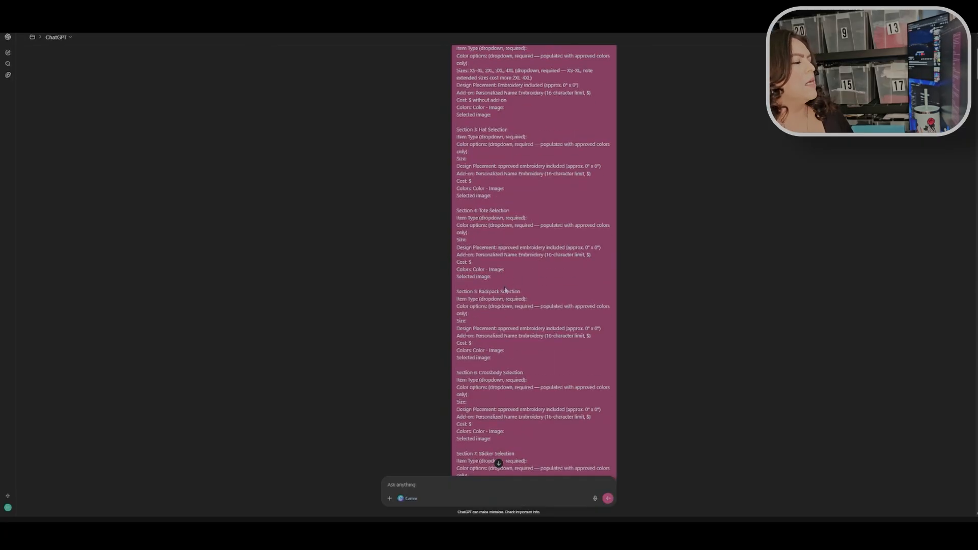
# Read the rest of the original request, including the sticker, patch, embroidery options, cost breakdown and order confirmation sections
pyautogui.scroll(-4, 512, 302)
pyautogui.scroll(-2, 512, 302)
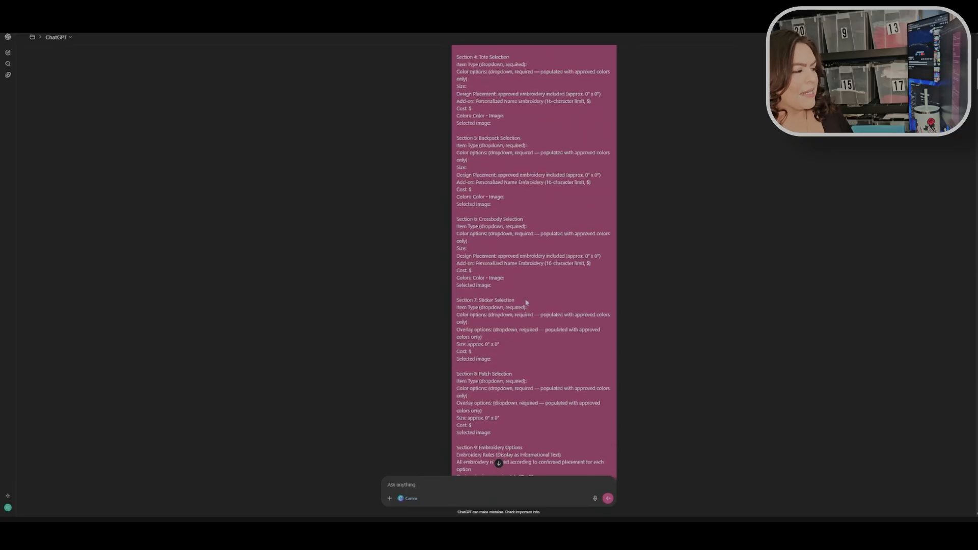
pyautogui.scroll(-3, 519, 299)
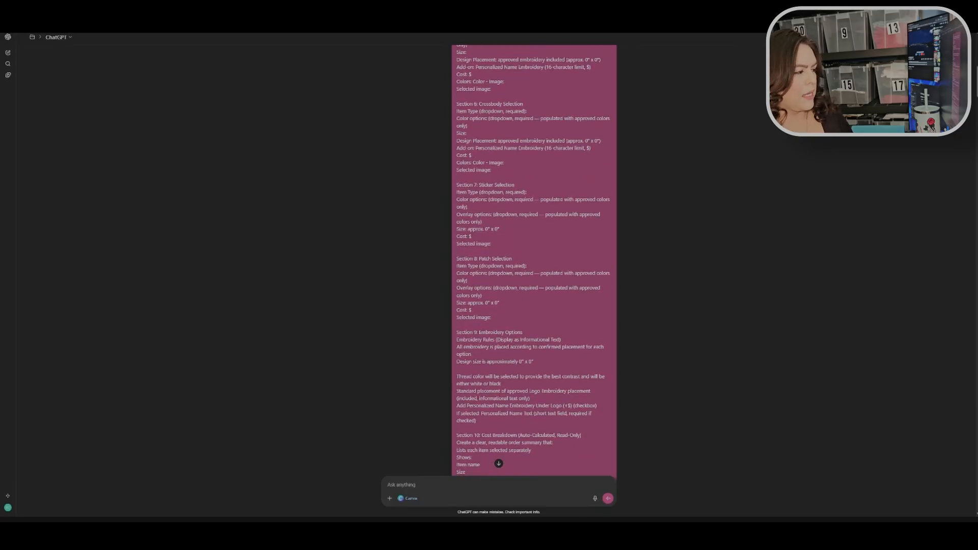
pyautogui.scroll(-3, 534, 259)
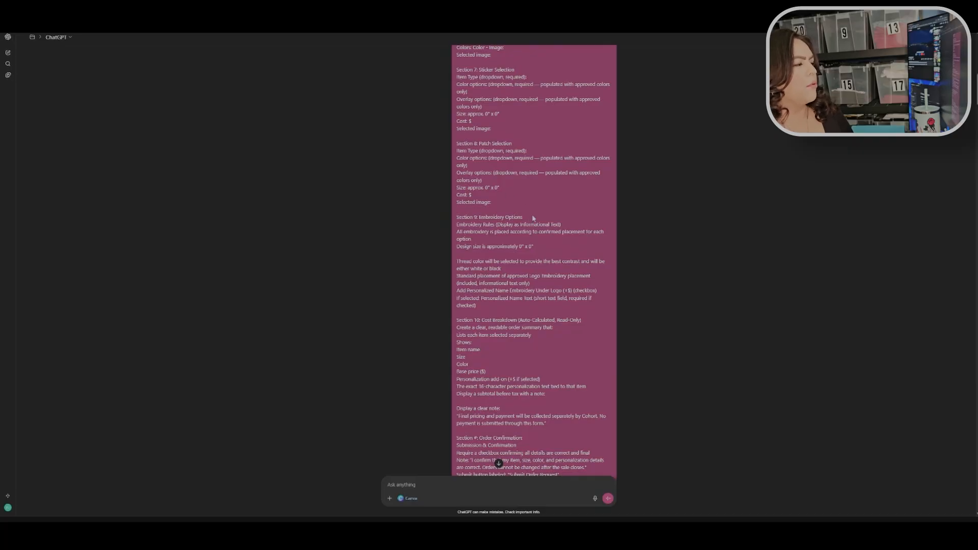
pyautogui.tripleClick(458, 221)
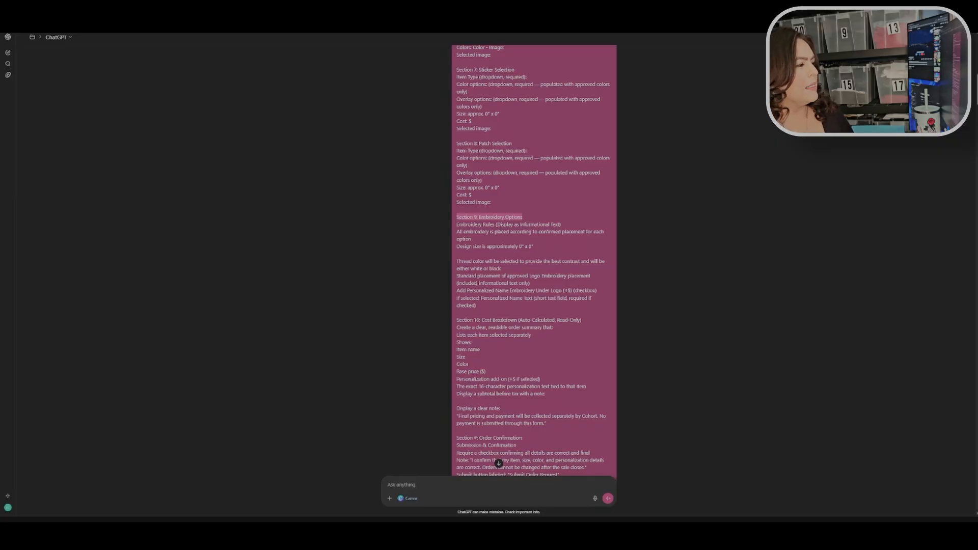
pyautogui.click(538, 221)
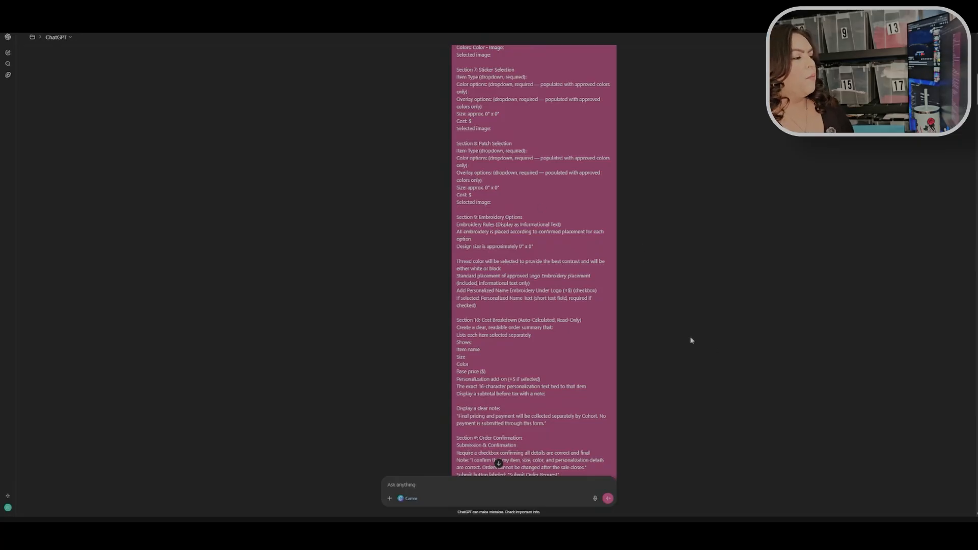
pyautogui.scroll(-3, 684, 326)
pyautogui.scroll(-4, 684, 324)
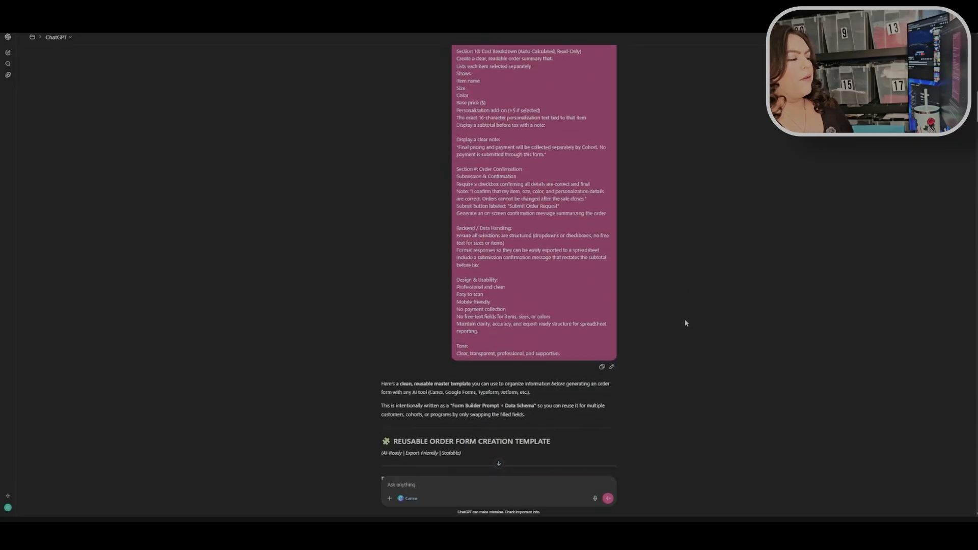
# Review the Reusable Order Form Creation Template reply, from the form creation prompt through its numbered sections to the usage notes
pyautogui.scroll(-3, 686, 309)
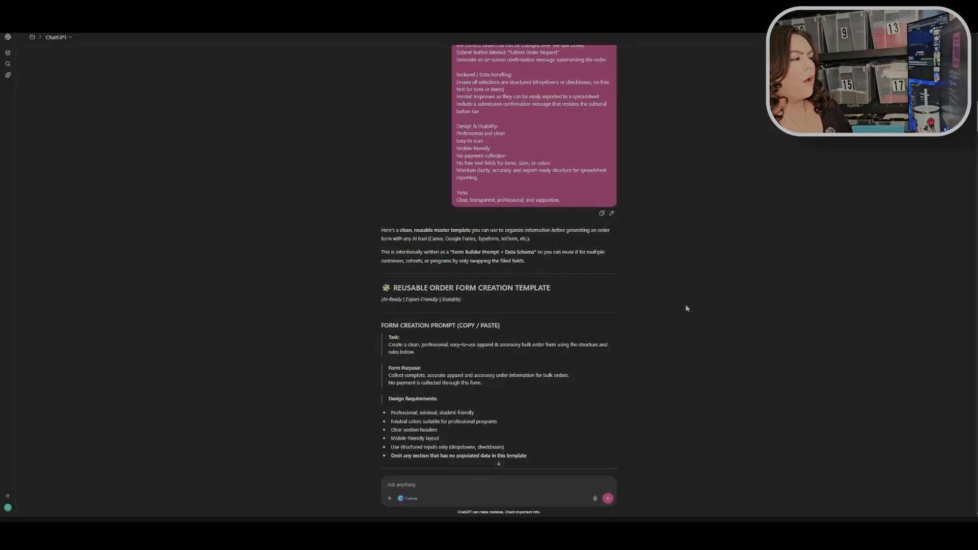
pyautogui.scroll(3, 683, 302)
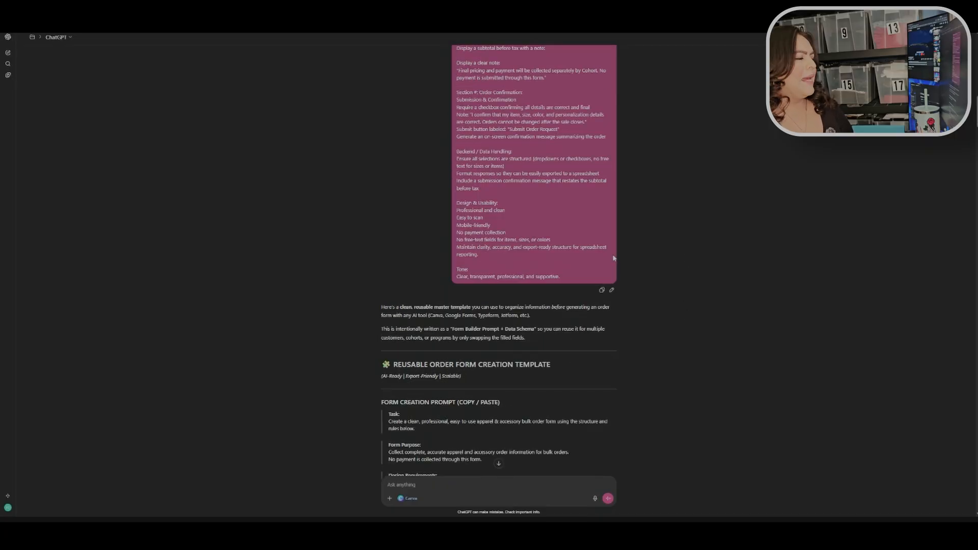
pyautogui.scroll(-7, 620, 260)
pyautogui.scroll(3, 623, 260)
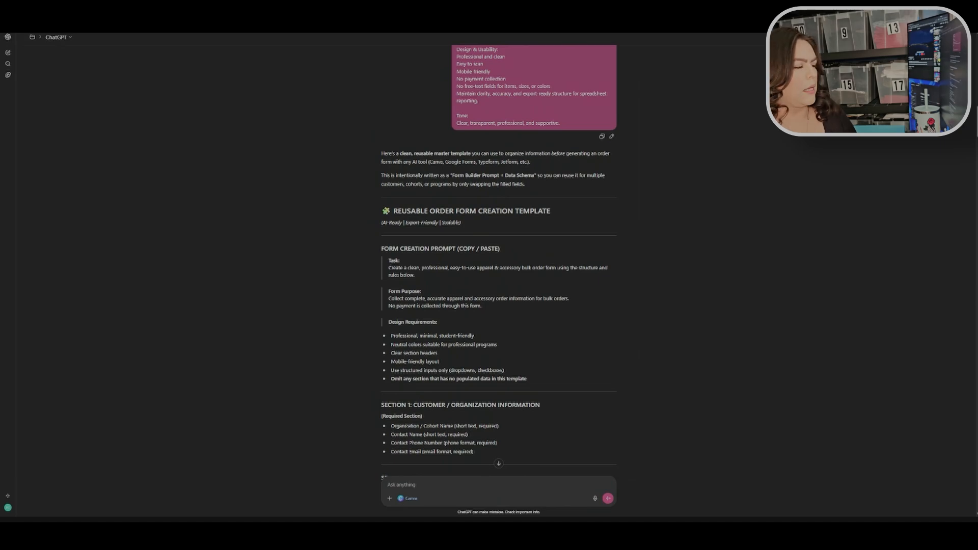
pyautogui.scroll(-3, 553, 258)
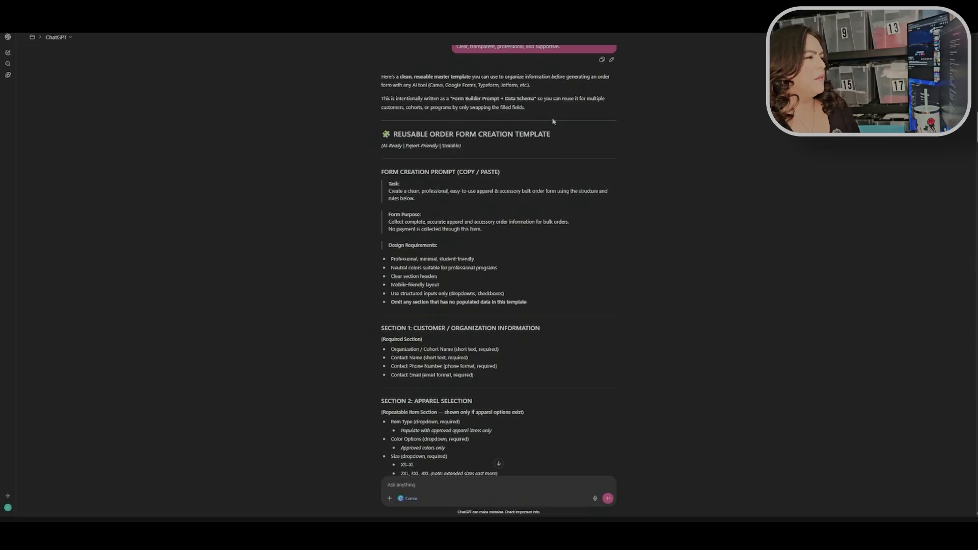
pyautogui.scroll(-2, 550, 126)
pyautogui.scroll(-1, 550, 126)
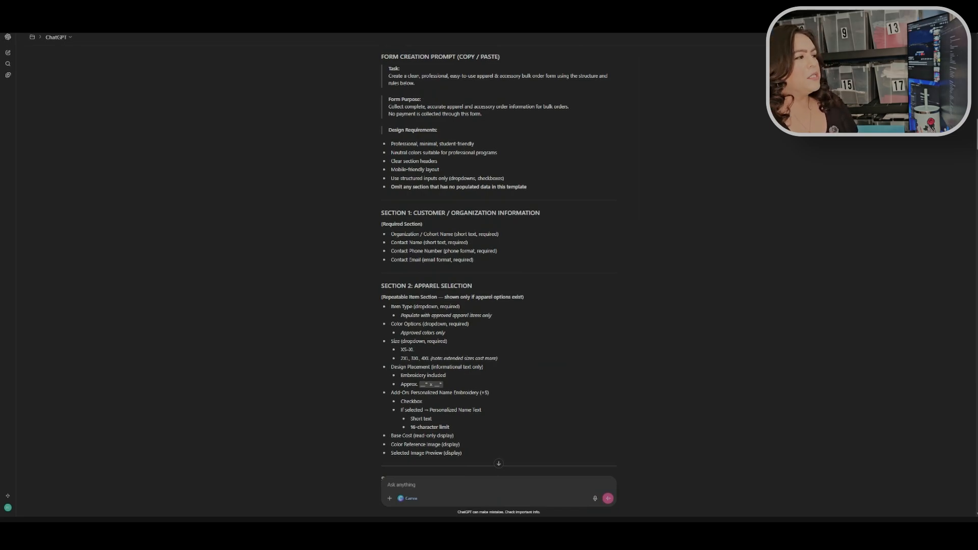
pyautogui.scroll(-5, 149, 244)
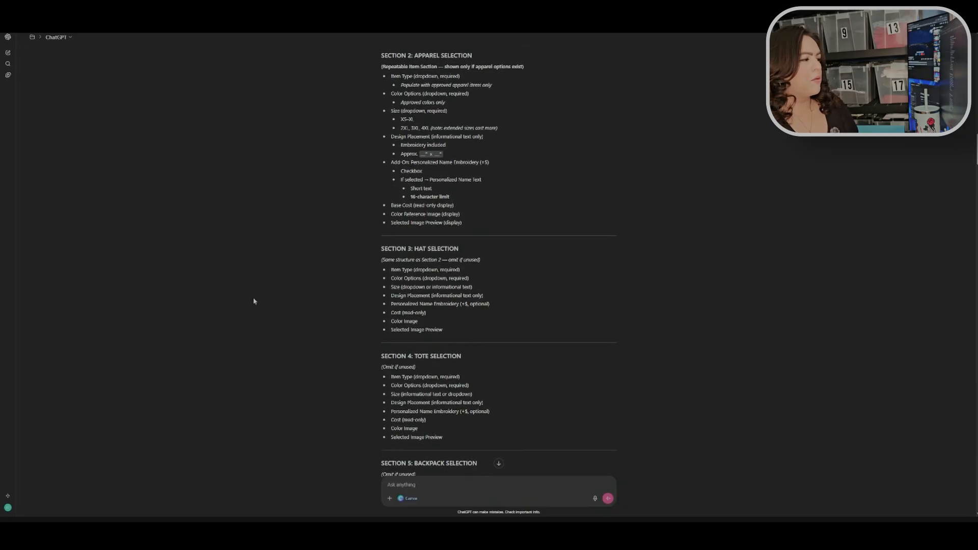
pyautogui.scroll(-3, 610, 267)
pyautogui.scroll(-5, 541, 221)
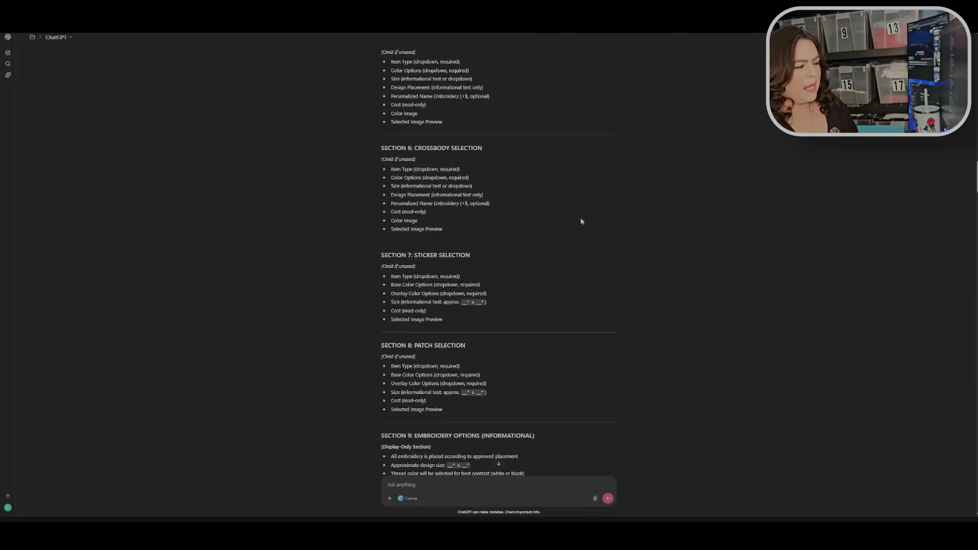
pyautogui.scroll(-5, 583, 221)
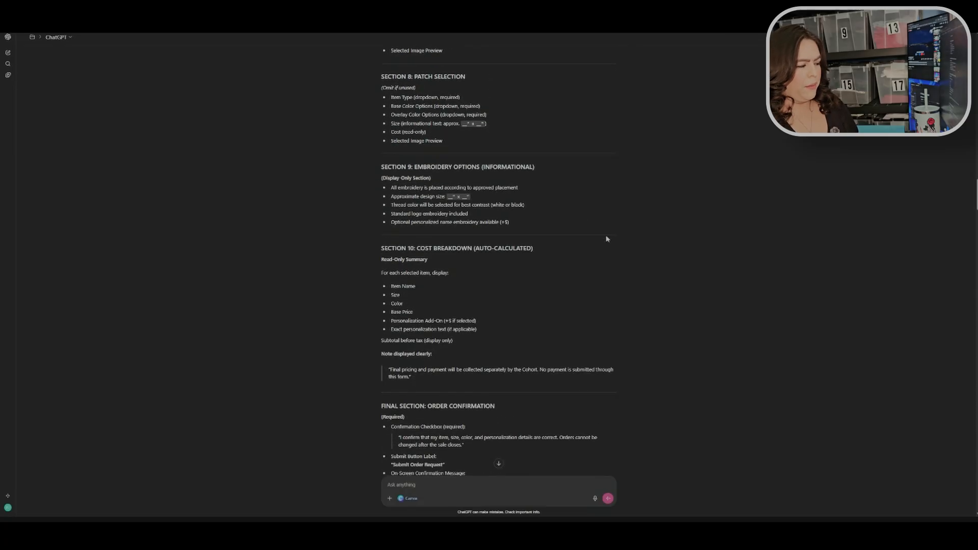
pyautogui.scroll(-10, 640, 319)
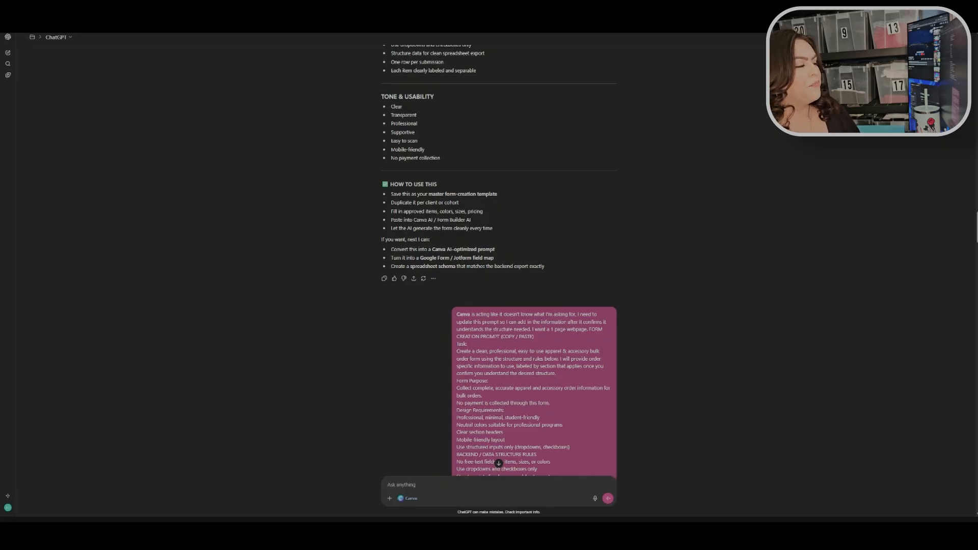
# Read the updated request for a one-page Canva webpage, from its form purpose through the product, cost breakdown and order confirmation sections
pyautogui.scroll(-1, 606, 270)
pyautogui.scroll(1, 605, 267)
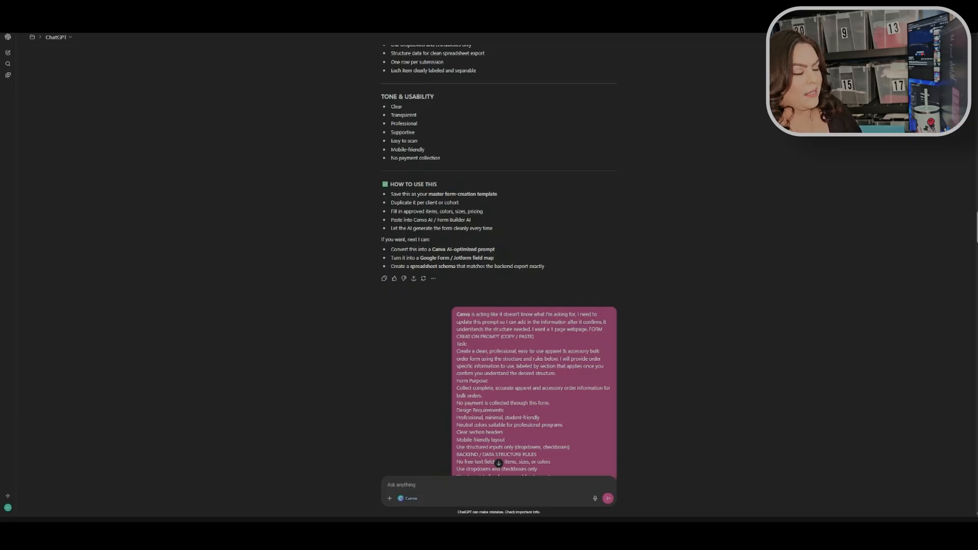
pyautogui.scroll(-15, 659, 318)
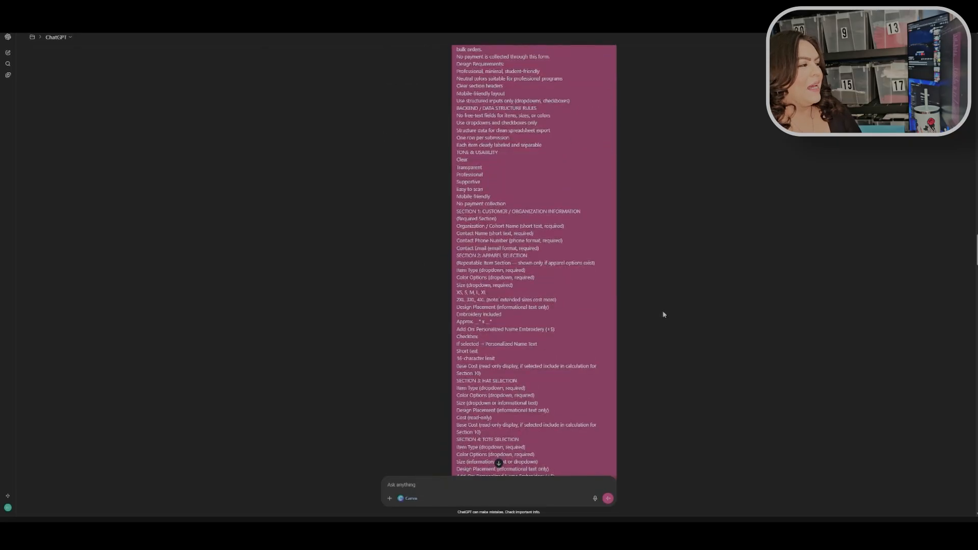
pyautogui.scroll(-6, 669, 308)
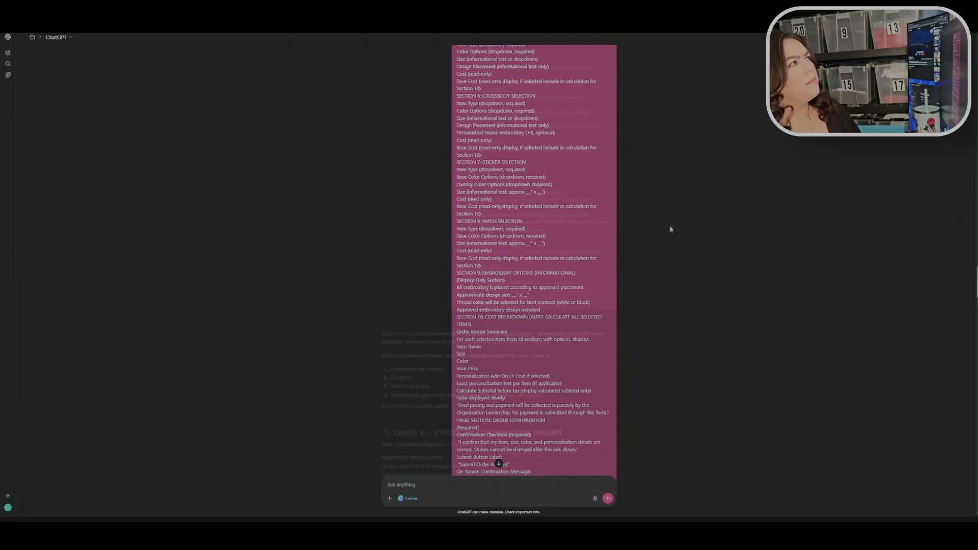
# Review the Canva AI Structure Confirmation Prompt reply, from its important instruction and task to the two-step output instruction
pyautogui.scroll(-5, 671, 230)
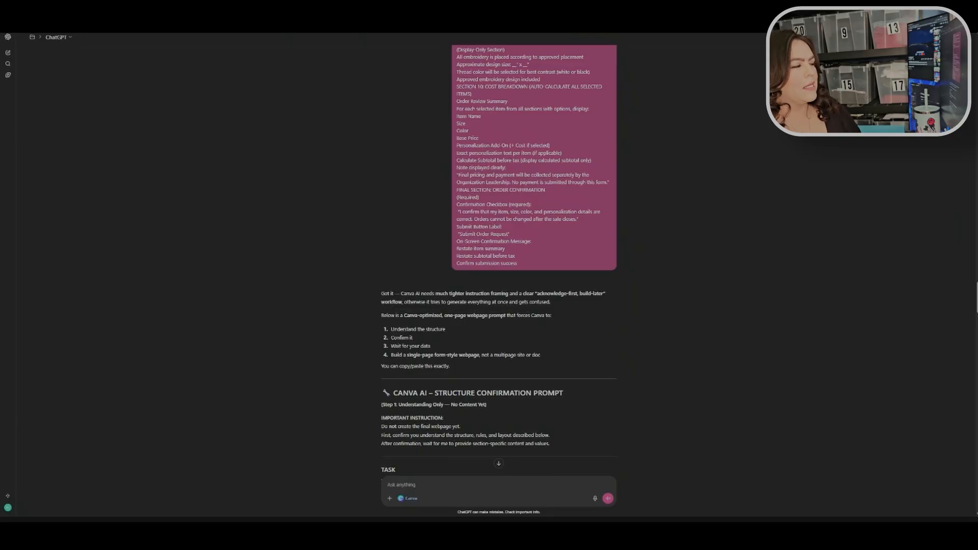
pyautogui.scroll(-2, 379, 196)
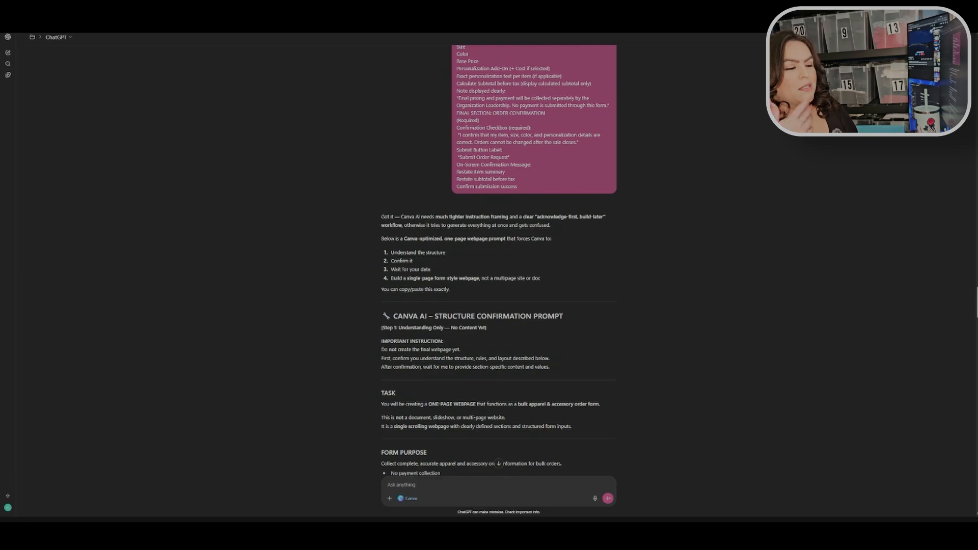
pyautogui.scroll(-15, 397, 292)
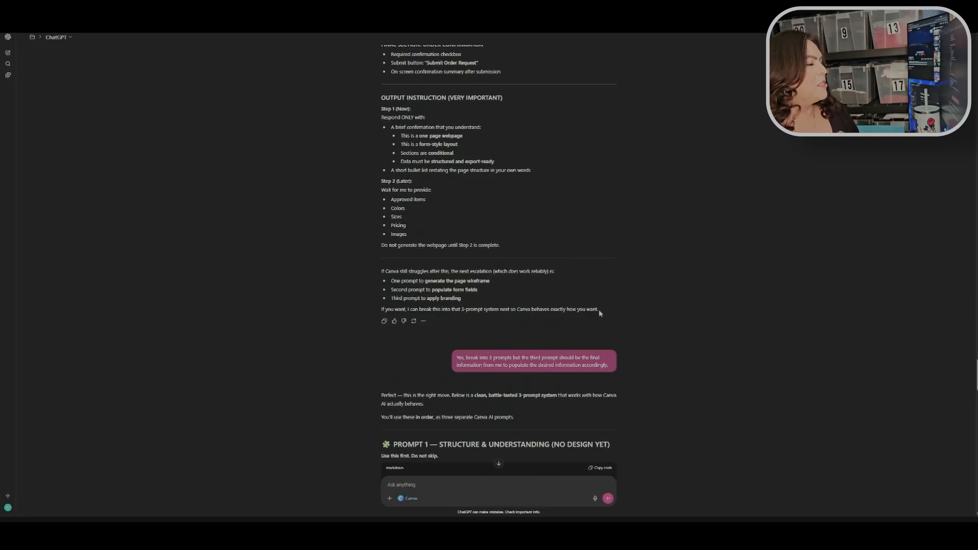
# Examine the request to break the prompt into three and the Prompt 1 Structure & Understanding text in the reply
pyautogui.scroll(-2, 599, 313)
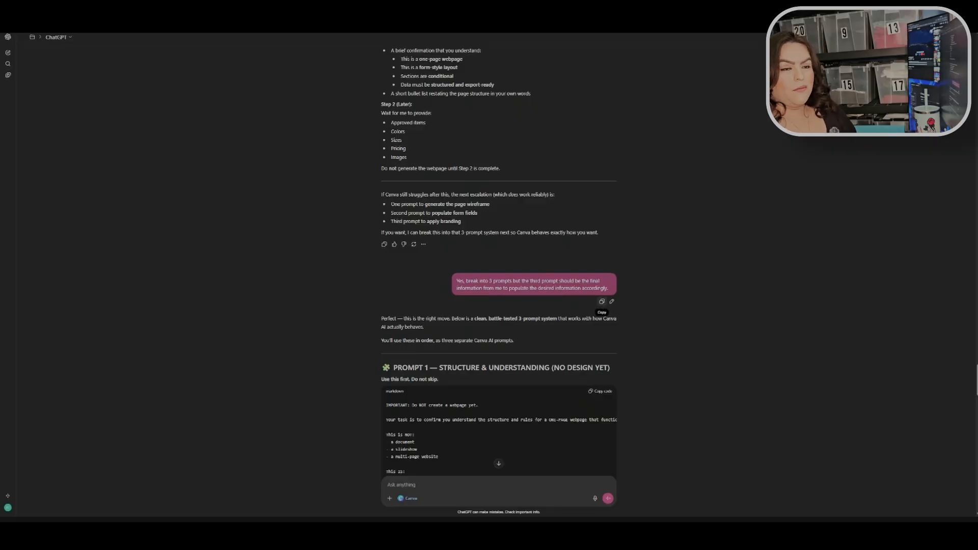
pyautogui.scroll(-5, 591, 313)
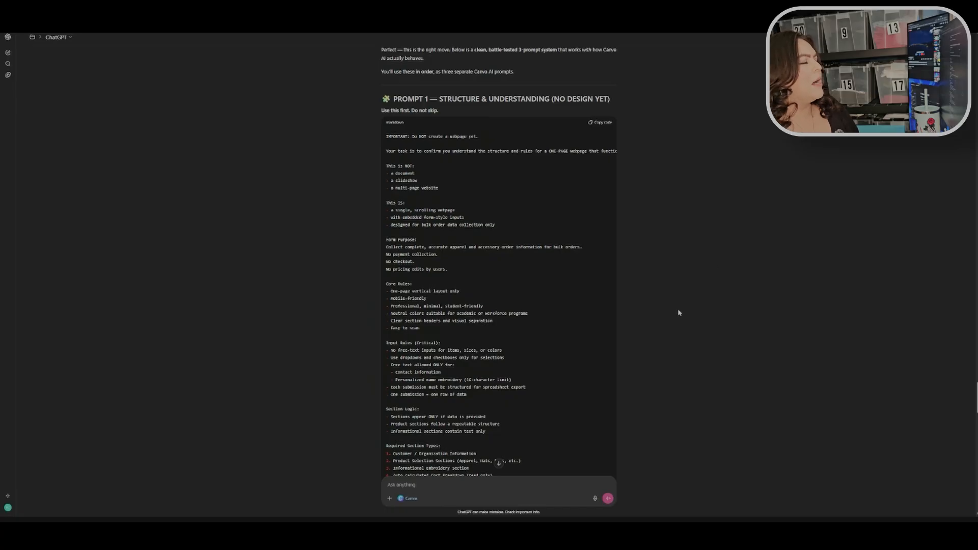
pyautogui.scroll(3, 675, 296)
pyautogui.scroll(-3, 668, 282)
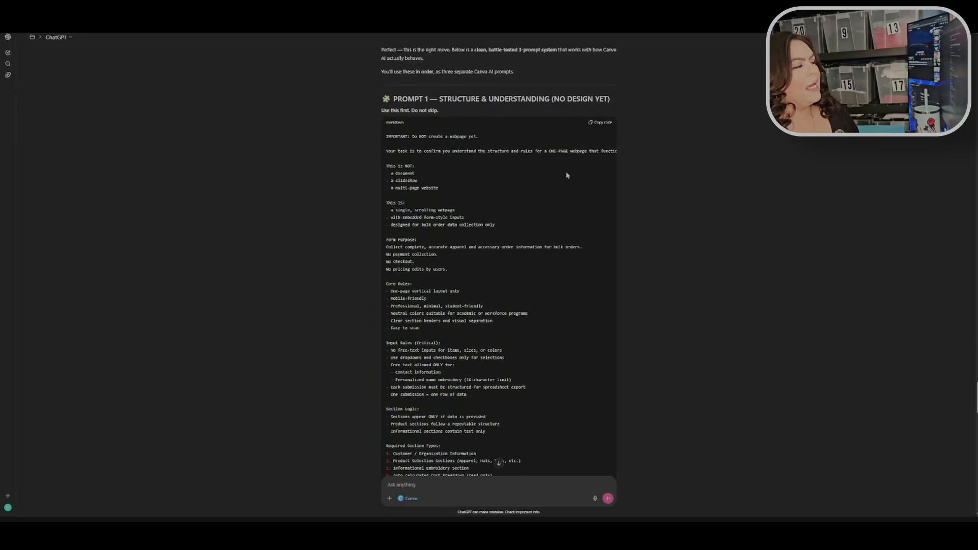
pyautogui.scroll(-2, 662, 197)
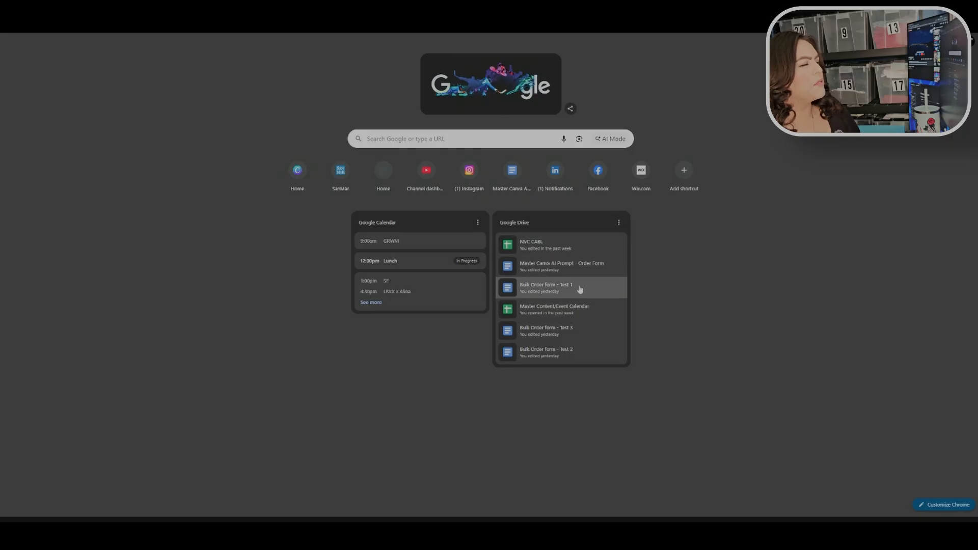
# Open the Google Docs files Bulk Order form - Test 1 and Bulk Order form - Test 2 in separate browser tabs
pyautogui.click(580, 290)
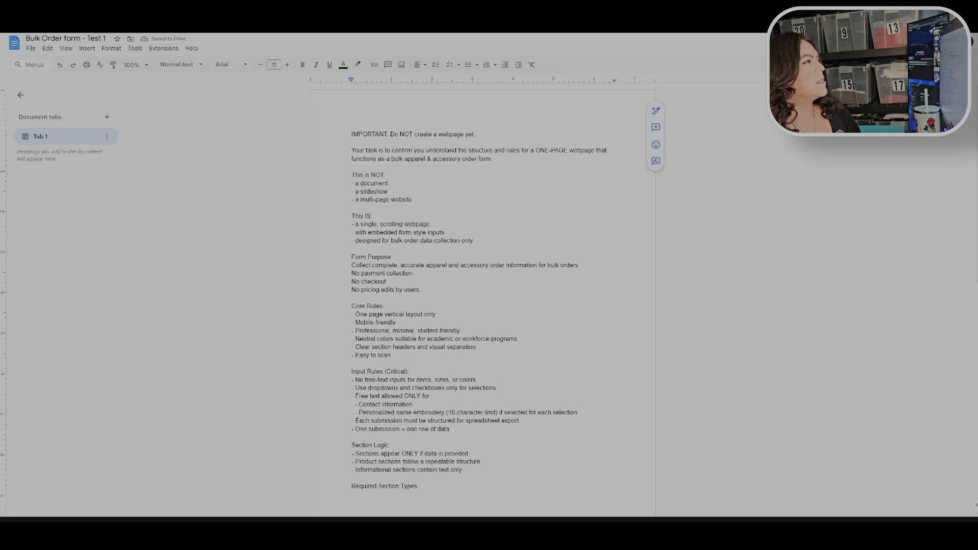
pyautogui.hotkey('ctrl', 't')
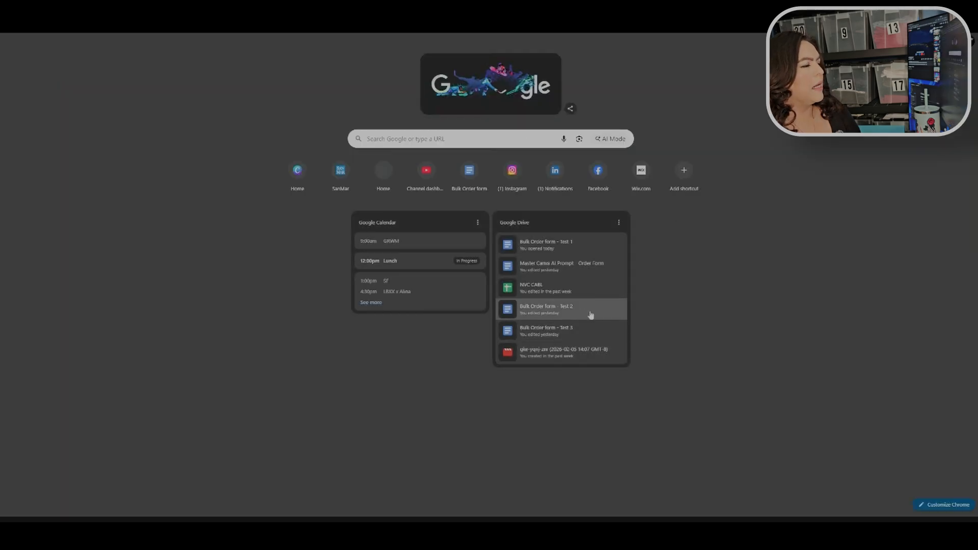
pyautogui.click(555, 313)
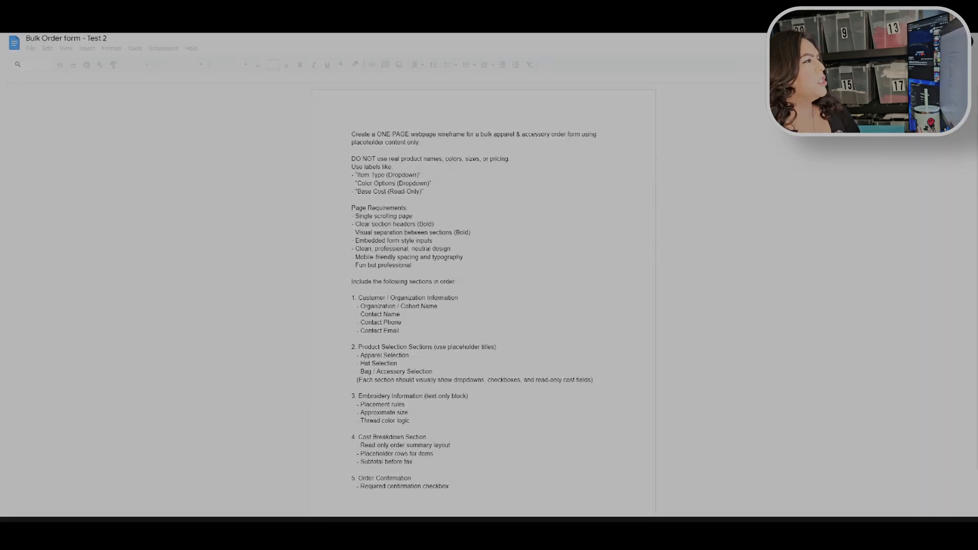
pyautogui.hotkey('ctrl', 't')
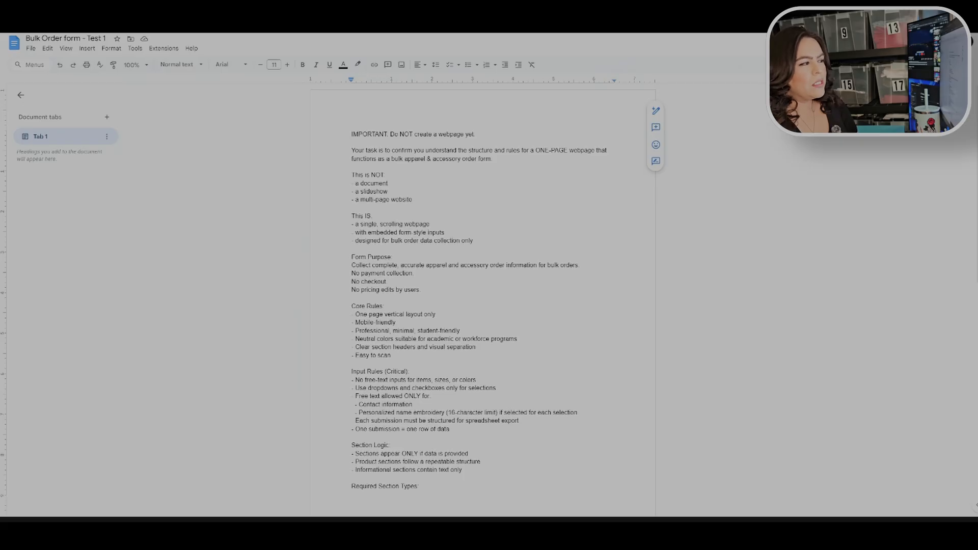
# In the Core Rules of the Bulk Order form - Test 1 document, change "student-friendly" to "customer-friendly"
pyautogui.scroll(-2, 483, 301)
pyautogui.scroll(2, 483, 300)
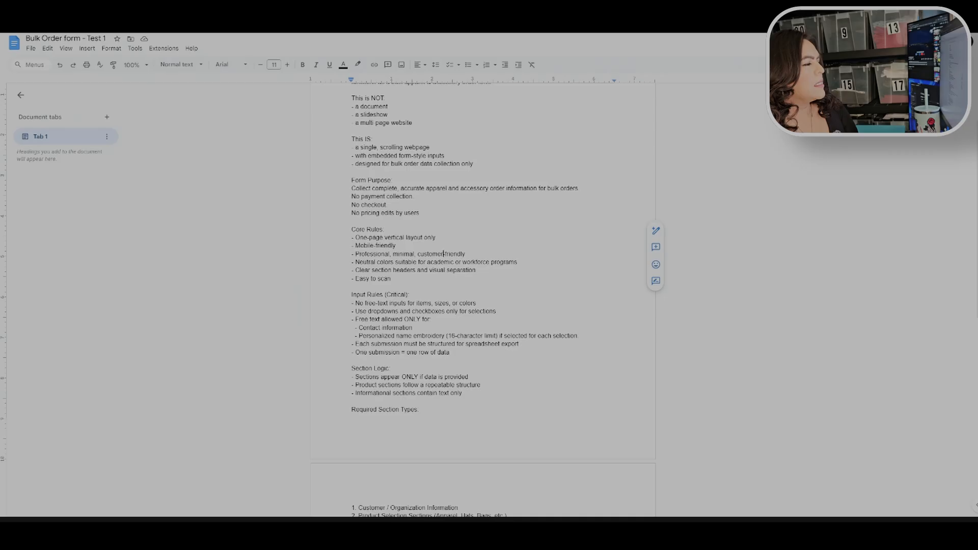
# Review the Test 1 prompt's input rules on free text and spreadsheet export, its section logic, required section types and response instructions
pyautogui.scroll(-3, 483, 301)
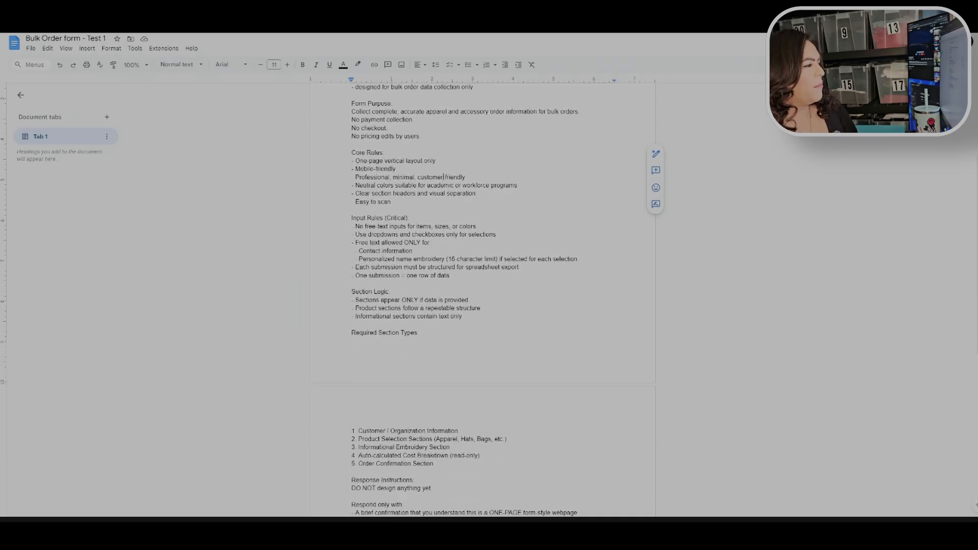
pyautogui.moveTo(359, 242); pyautogui.dragTo(500, 259)
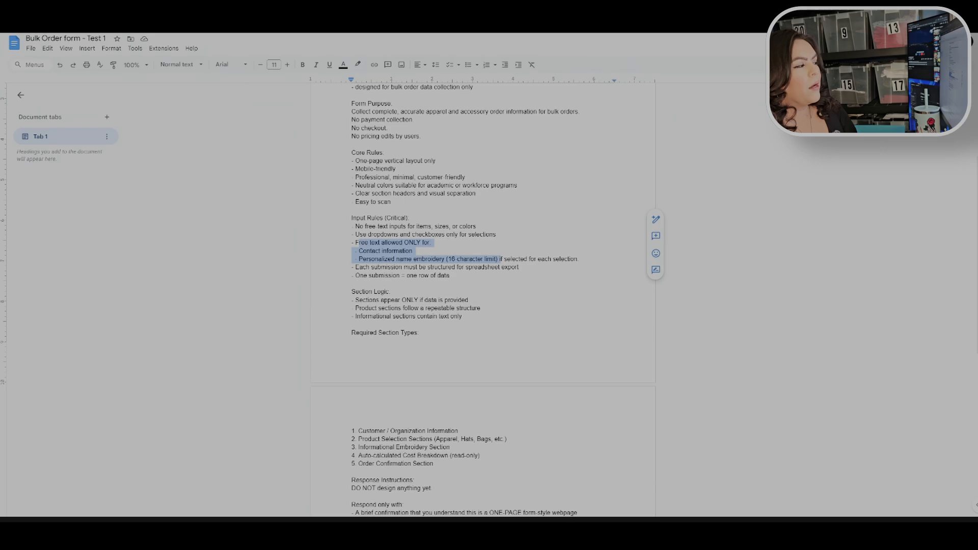
pyautogui.moveTo(500, 259); pyautogui.dragTo(579, 259)
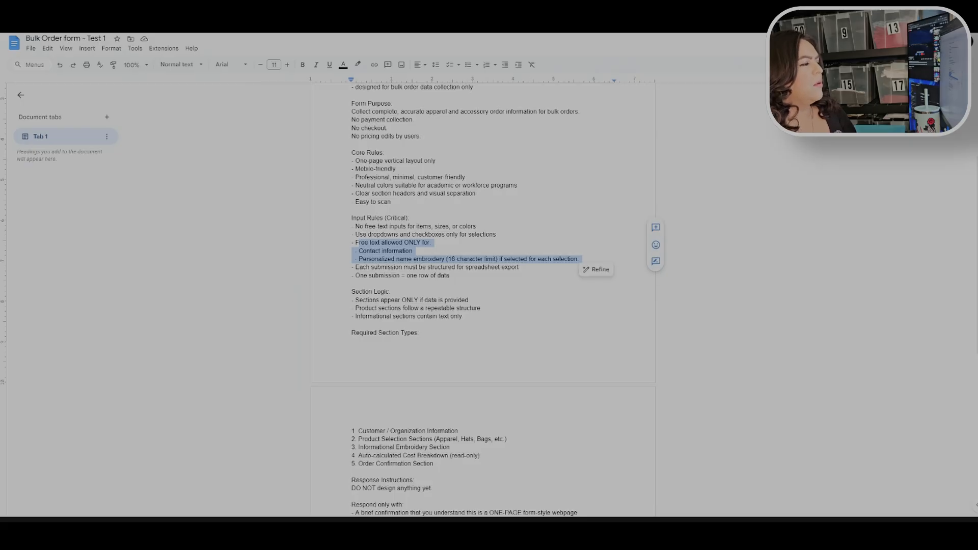
pyautogui.click(466, 267)
pyautogui.click(450, 276)
pyautogui.click(519, 268)
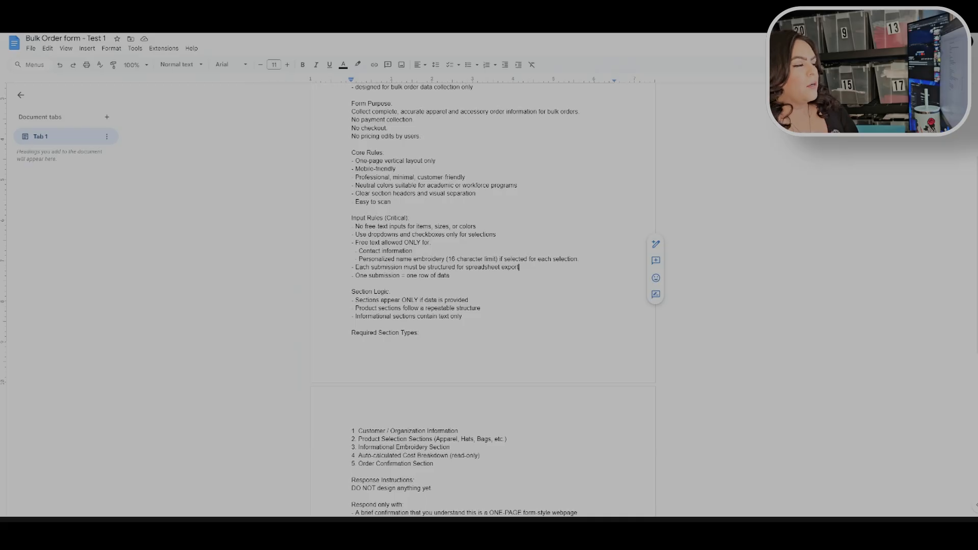
pyautogui.scroll(-3, 483, 300)
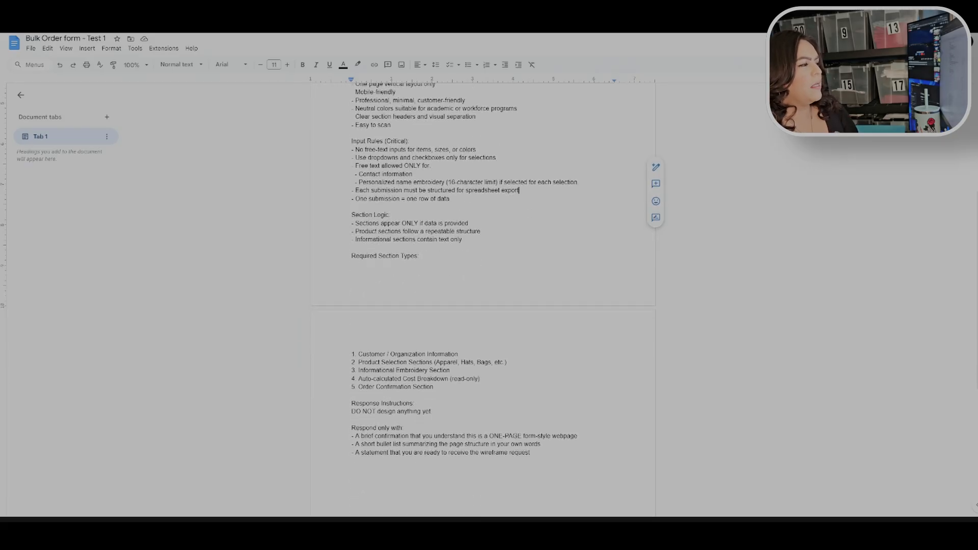
pyautogui.scroll(2, 482, 301)
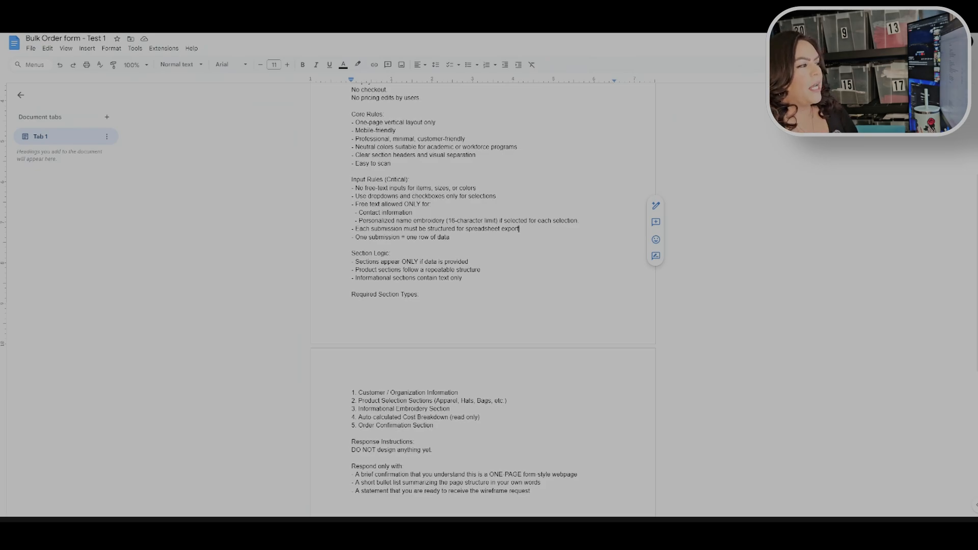
pyautogui.scroll(-8, 483, 301)
pyautogui.scroll(15, 483, 301)
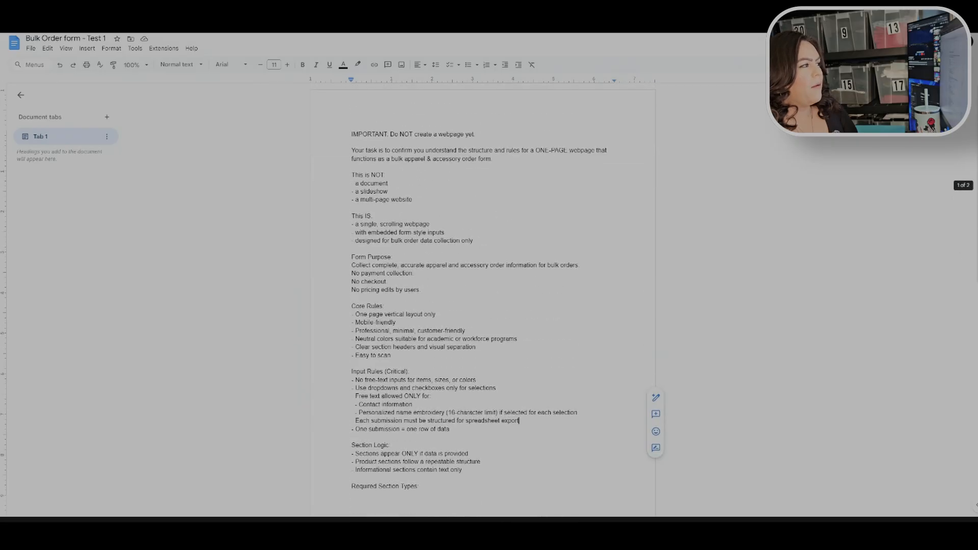
# Copy the entire Test 1 prompt, from "IMPORTANT: Do NOT create a webpage yet" to the wireframe request statement
pyautogui.scroll(-3, 483, 300)
pyautogui.scroll(3, 483, 301)
pyautogui.moveTo(352, 135); pyautogui.dragTo(532, 473)
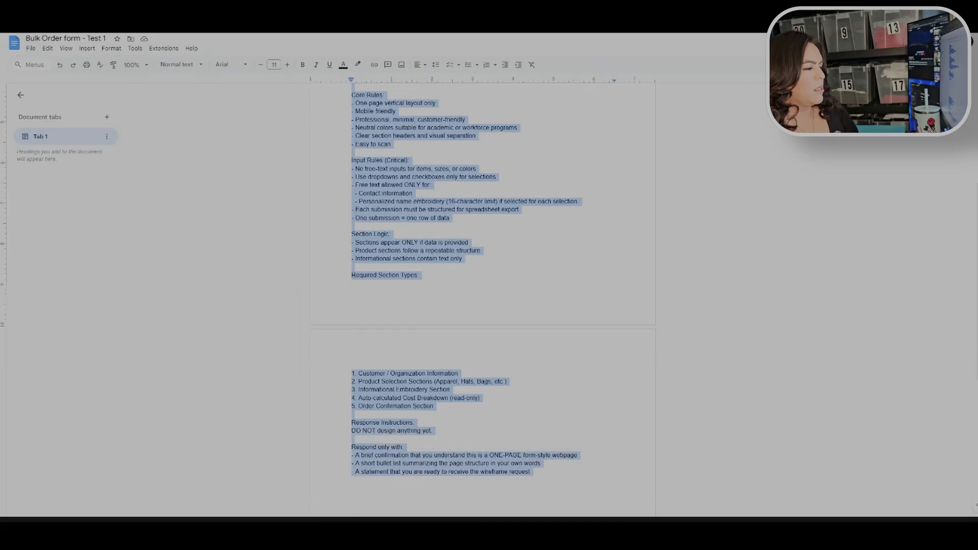
pyautogui.rightClick(406, 387)
pyautogui.click(432, 138)
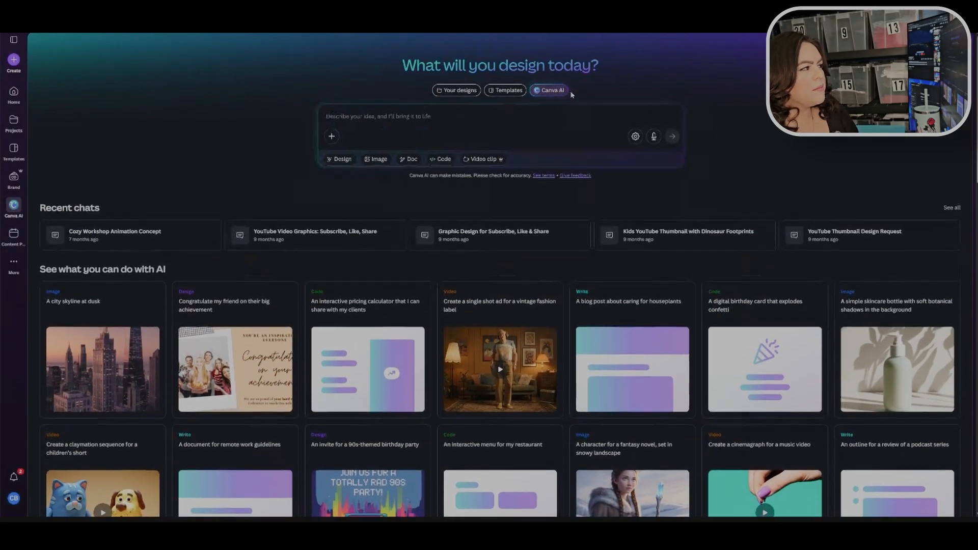
# Paste the copied structure prompt into Canva AI and submit it
pyautogui.click(363, 109)
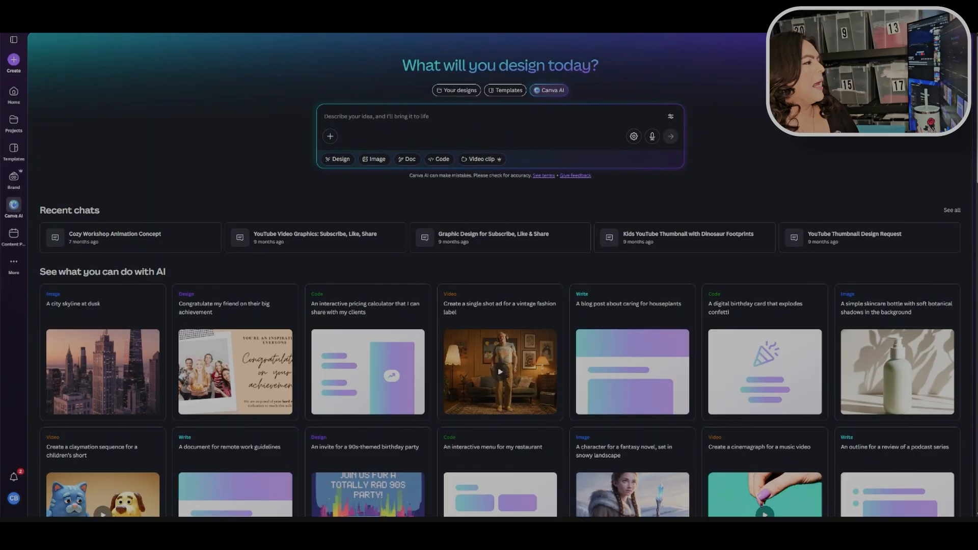
pyautogui.hotkey('ctrl', 'v')
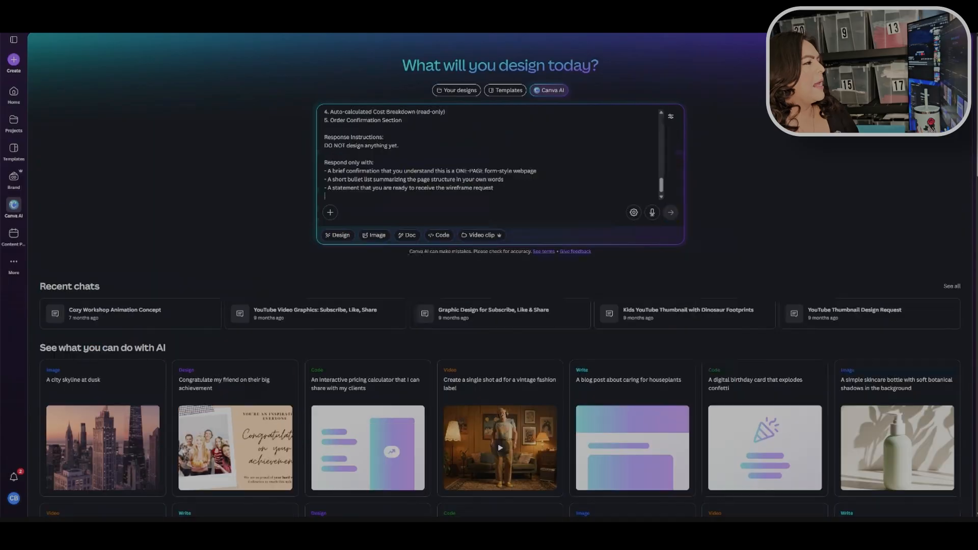
pyautogui.click(670, 213)
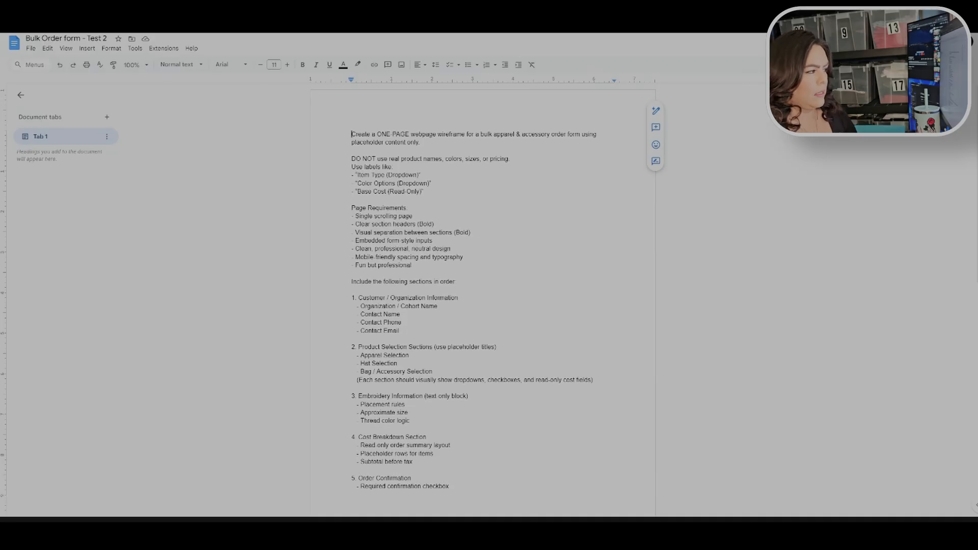
# Look through the wireframe prompt in the Bulk Order form - Test 2 document and copy its full text
pyautogui.scroll(-5, 483, 301)
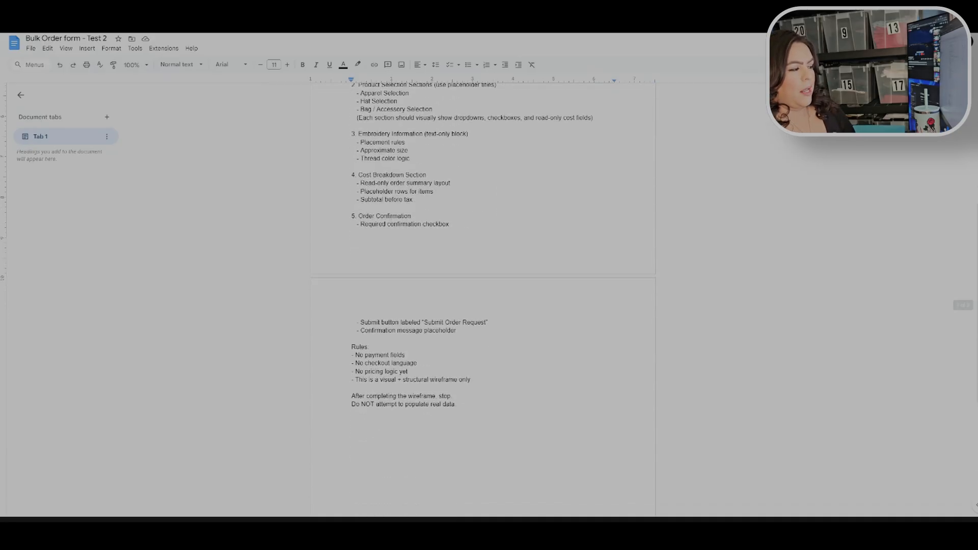
pyautogui.scroll(5, 384, 257)
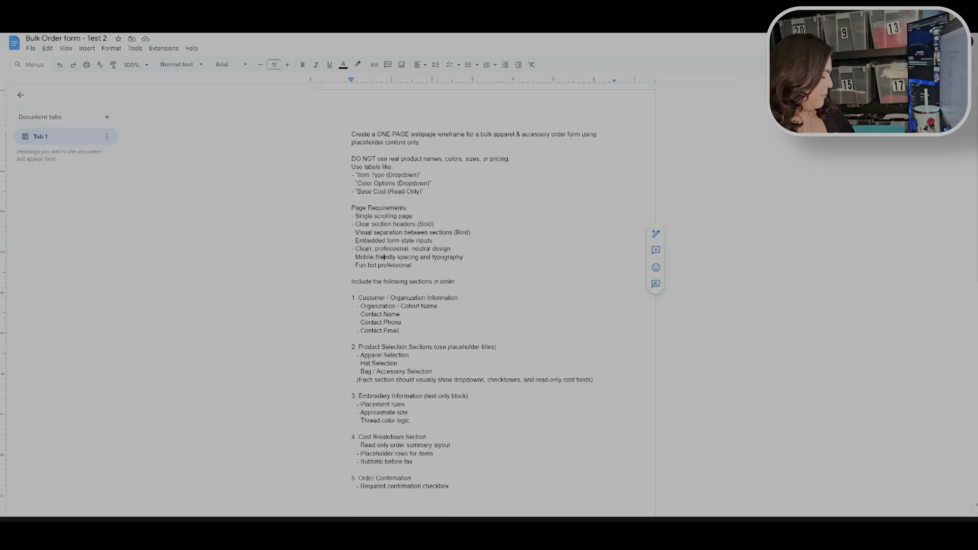
pyautogui.hotkey('ctrl', 'a')
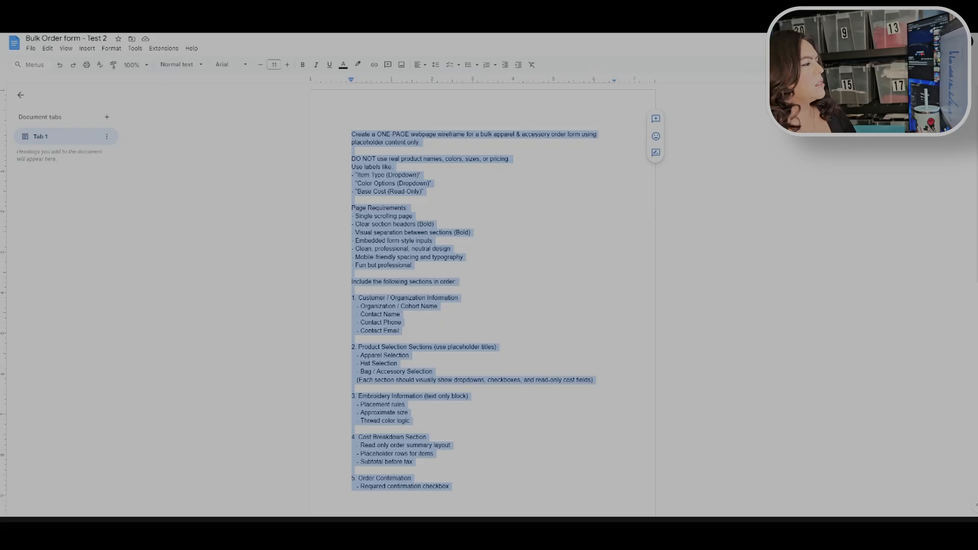
pyautogui.rightClick(398, 218)
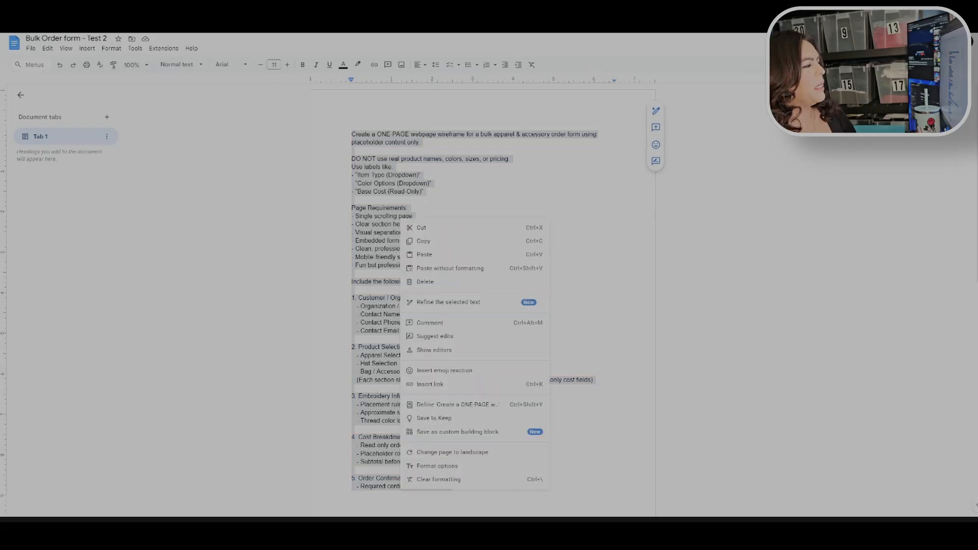
pyautogui.click(439, 243)
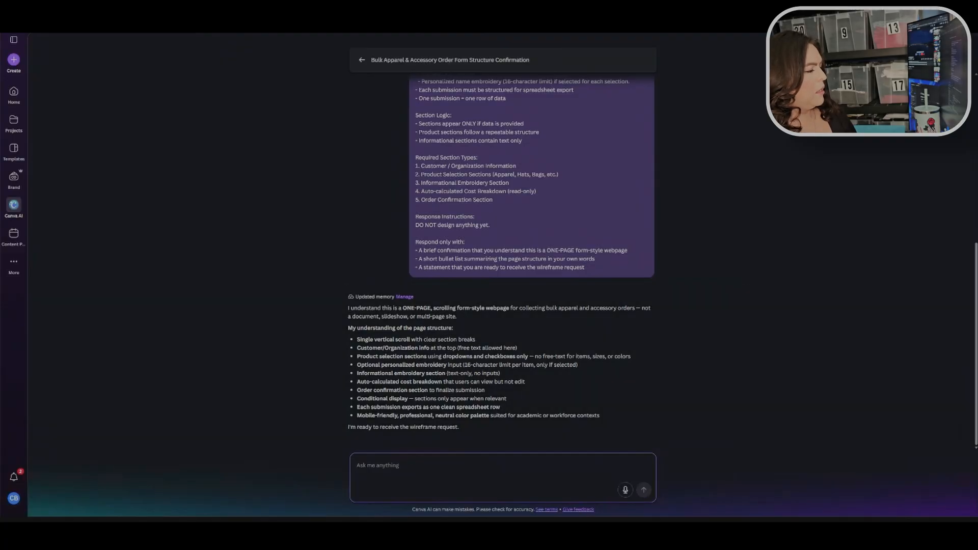
# Paste the Test 2 wireframe prompt into the existing Canva AI chat and send it
pyautogui.hotkey('ctrl', 'v')
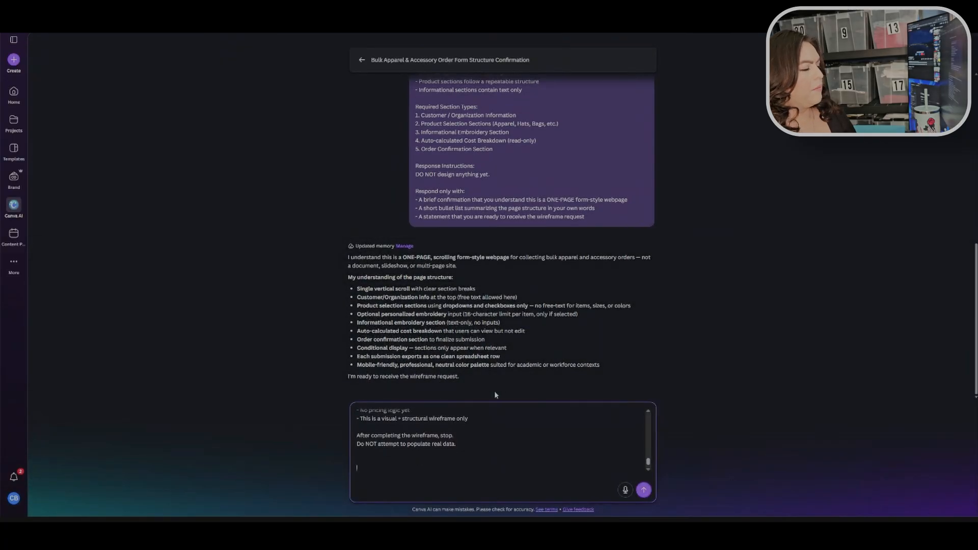
pyautogui.press('Return')
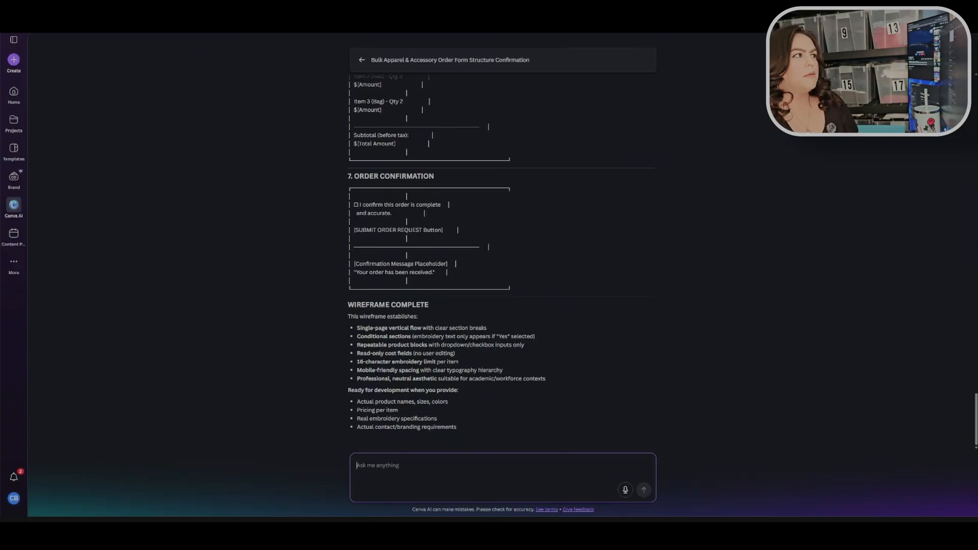
# Switch to the ChatGPT conversation and examine Prompt 3 for final data population, including its customer information and item name placeholders
pyautogui.click(324, 10)
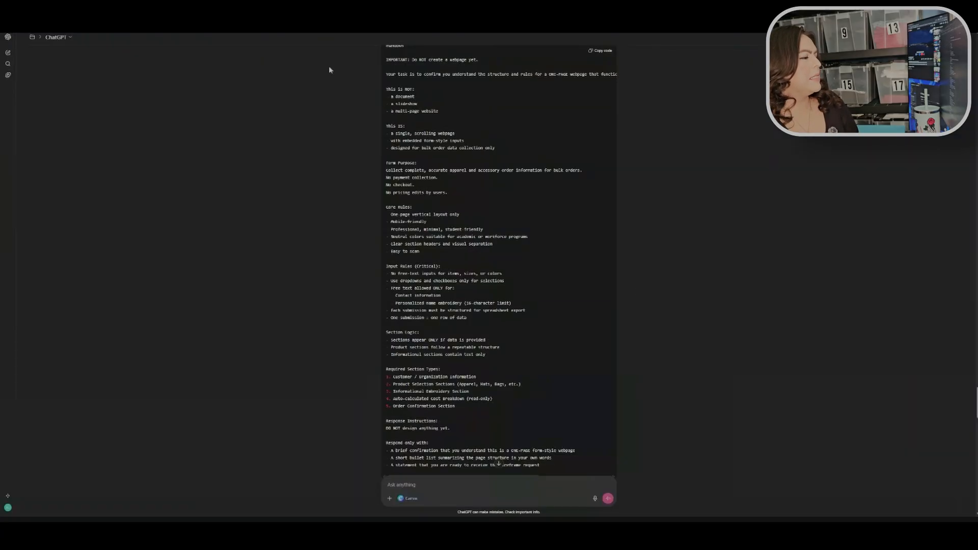
pyautogui.scroll(-20, 663, 347)
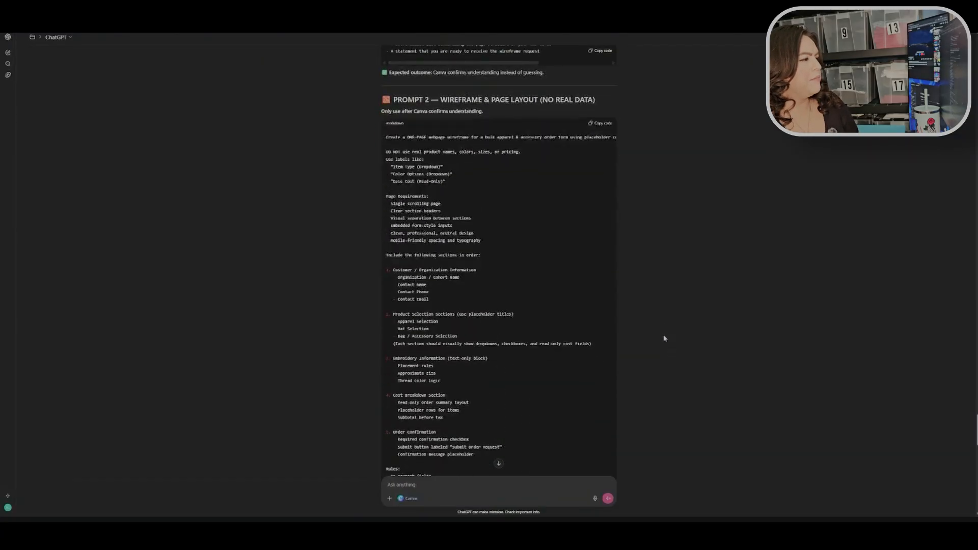
pyautogui.scroll(-3, 661, 318)
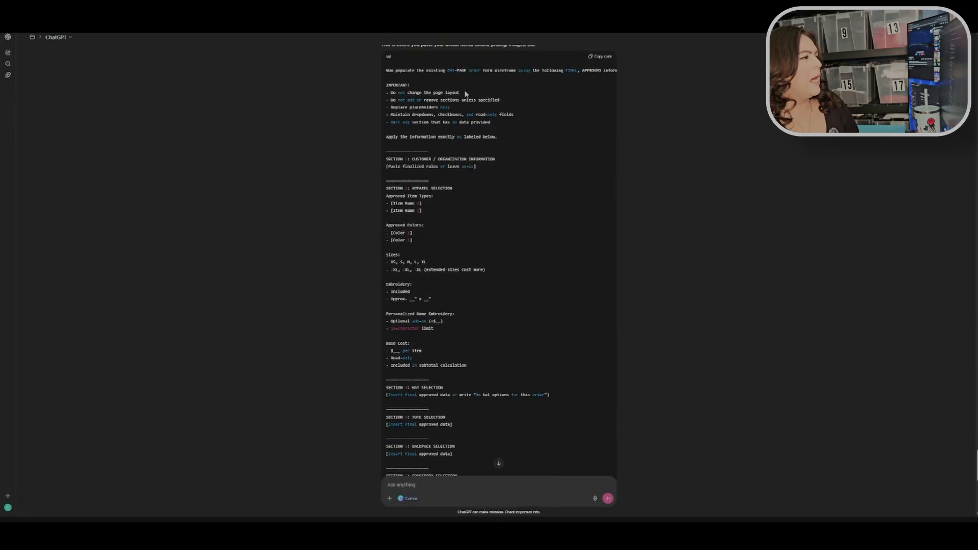
pyautogui.scroll(2, 466, 93)
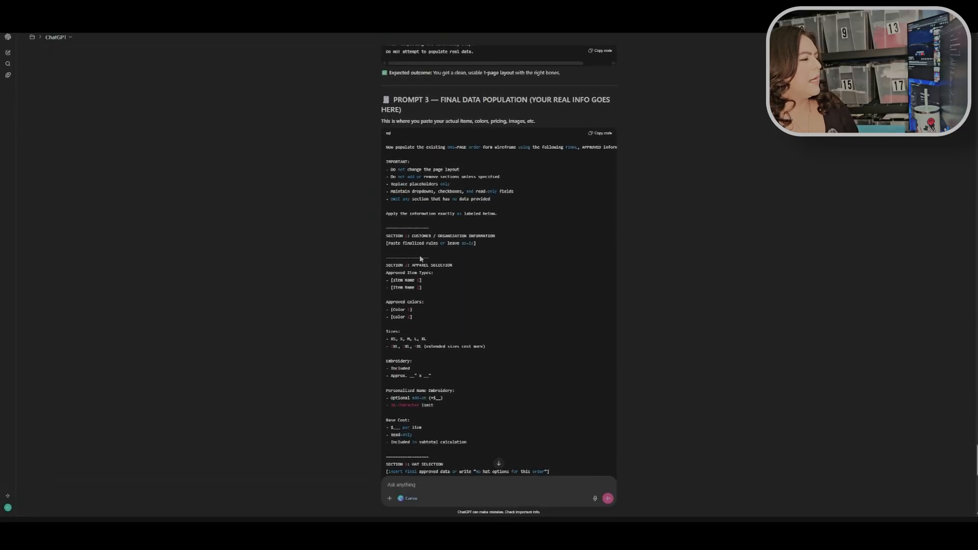
pyautogui.moveTo(421, 288); pyautogui.dragTo(394, 280)
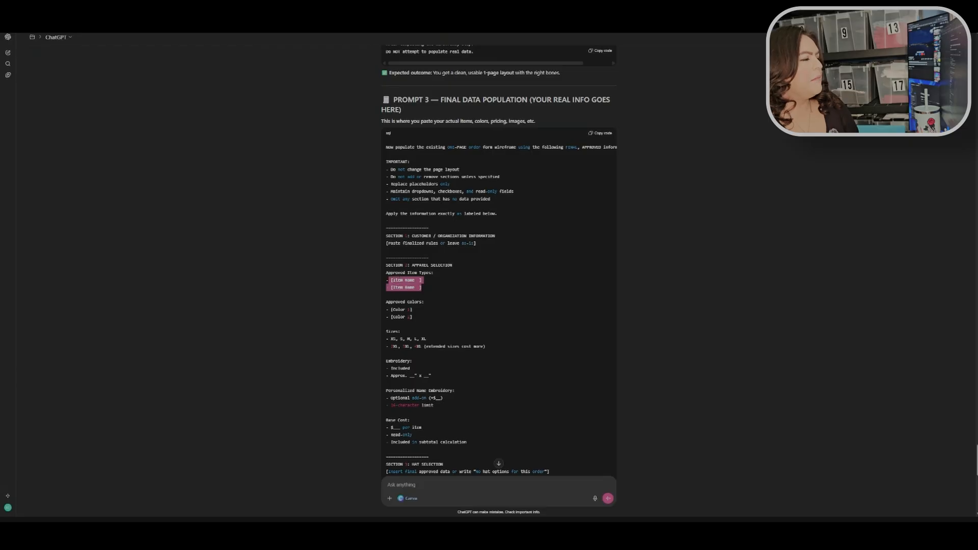
pyautogui.moveTo(481, 244)
pyautogui.mouseDown()
pyautogui.moveTo(382, 247)
pyautogui.moveTo(468, 246)
pyautogui.mouseUp()
pyautogui.click(503, 213)
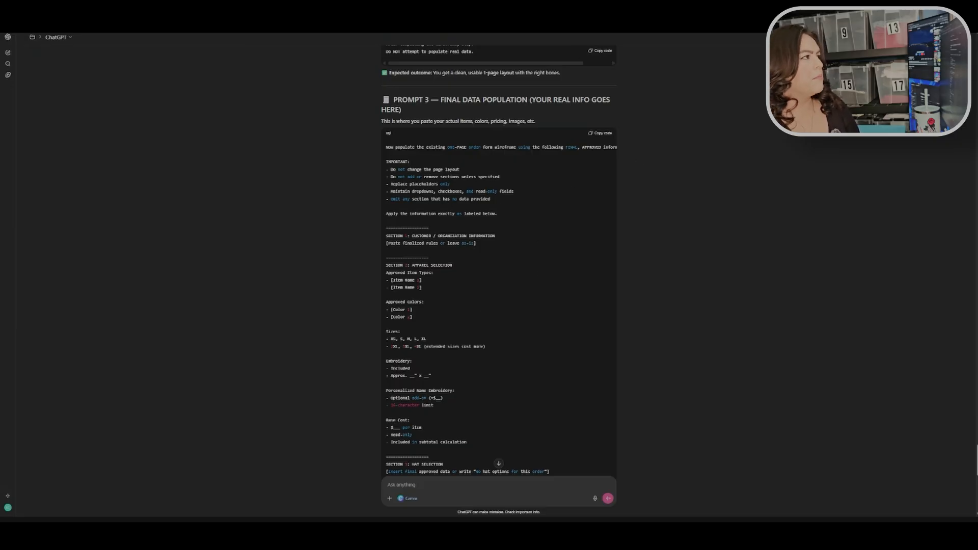
# Open the Bulk Order form - Test 3 document from Google Drive in a new browser tab
pyautogui.hotkey('ctrl', 't')
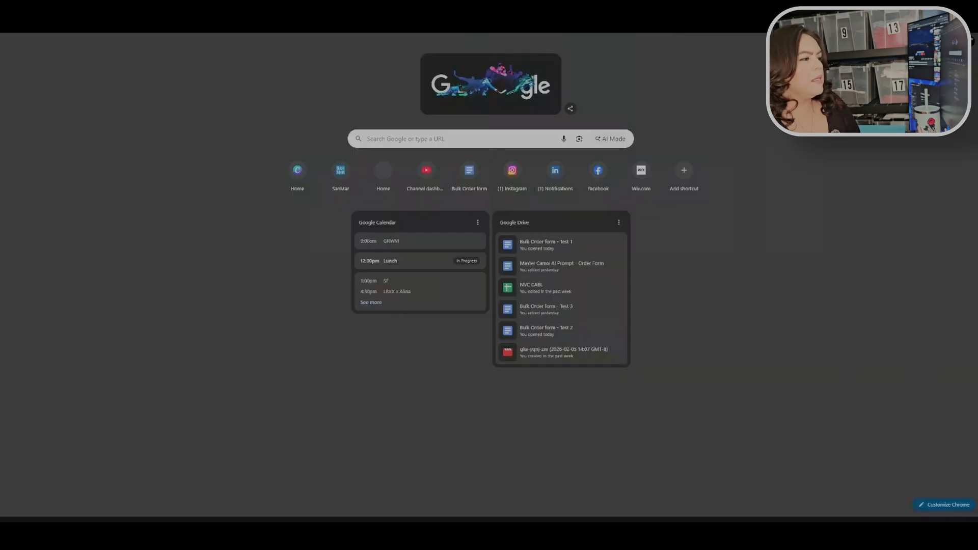
pyautogui.click(583, 304)
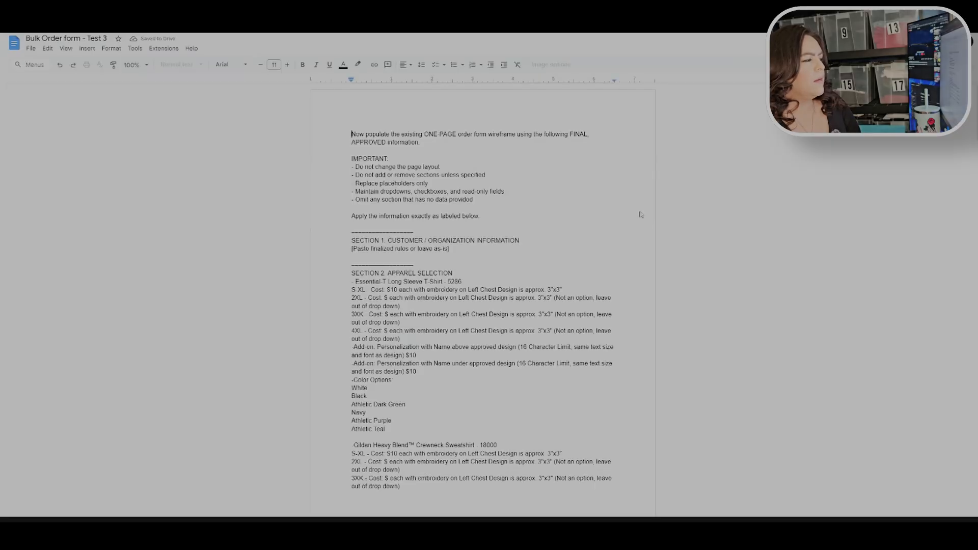
pyautogui.click(671, 237)
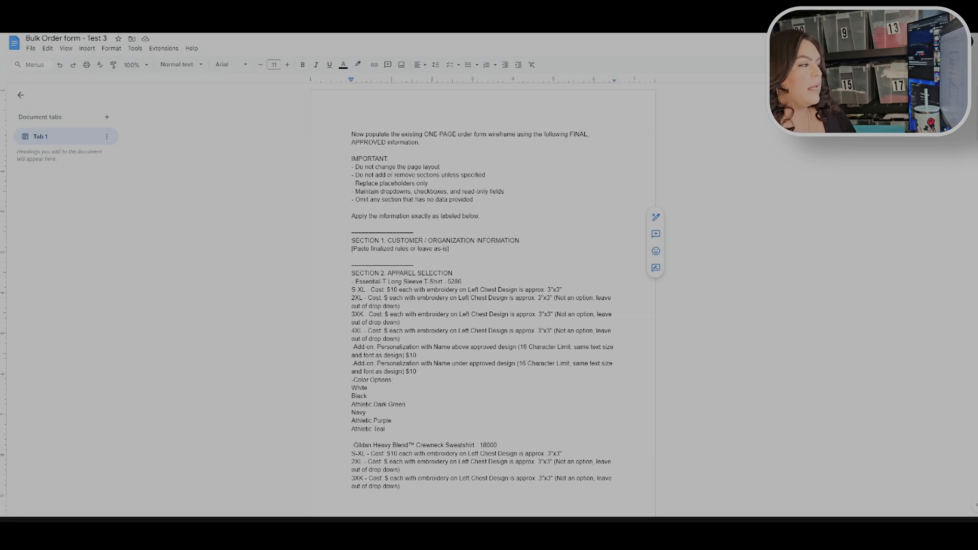
# Correct the "3XK" size label to "3X" in the Essential-T Long Sleeve T-Shirt size and cost lines
pyautogui.moveTo(352, 289); pyautogui.dragTo(612, 331)
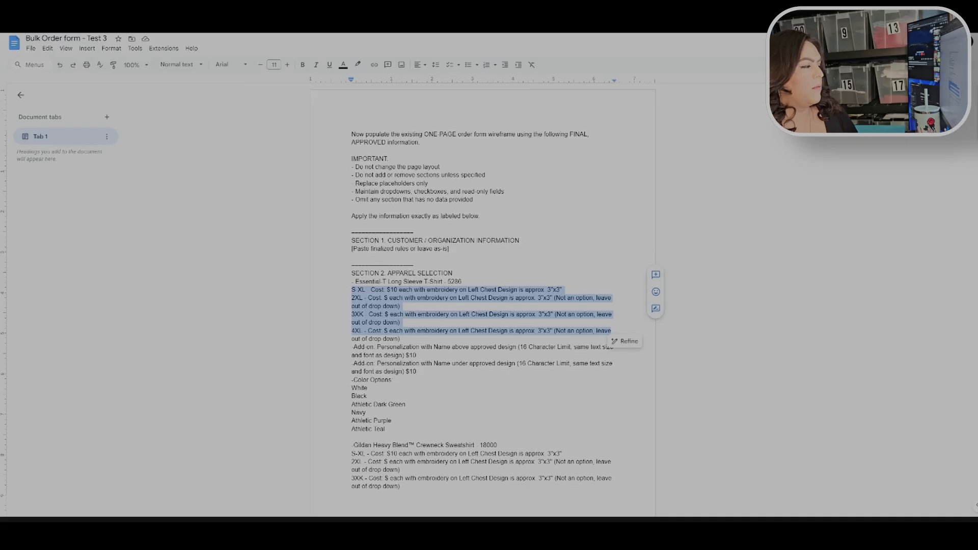
pyautogui.click(364, 314)
pyautogui.press('BackSpace')
pyautogui.click(400, 322)
pyautogui.moveTo(351, 289); pyautogui.dragTo(401, 338)
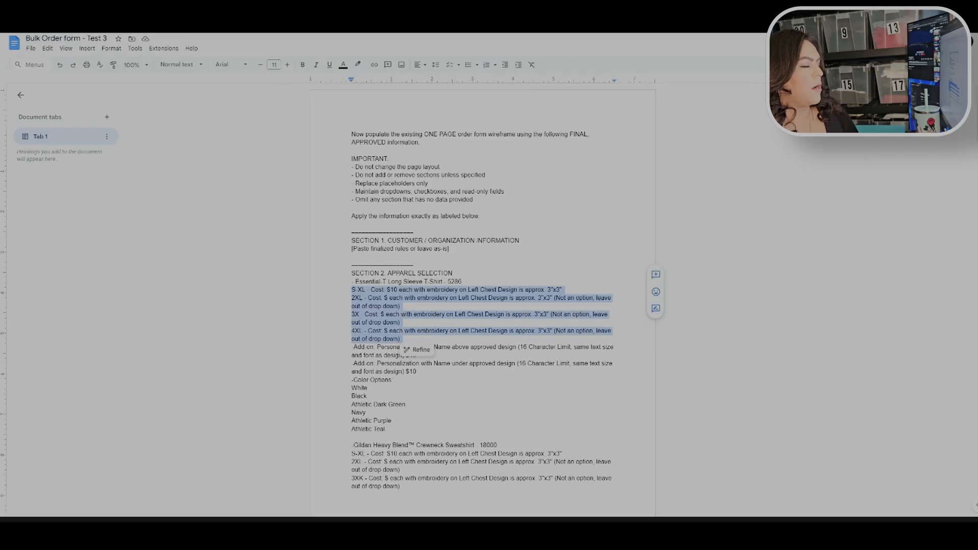
pyautogui.click(401, 339)
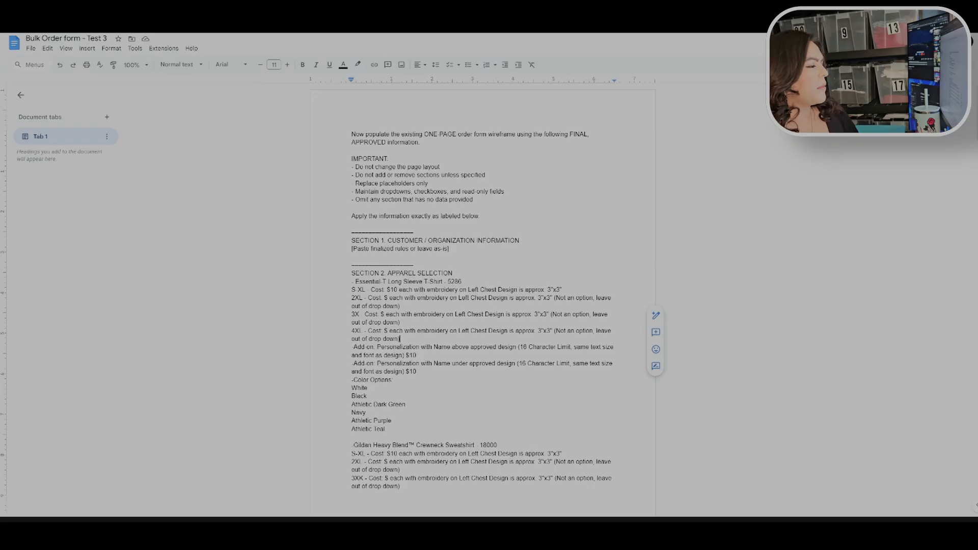
# Review the apparel entries in Section 2, checking each product's sizes, costs, personalization add-ons and color options
pyautogui.scroll(-2, 483, 300)
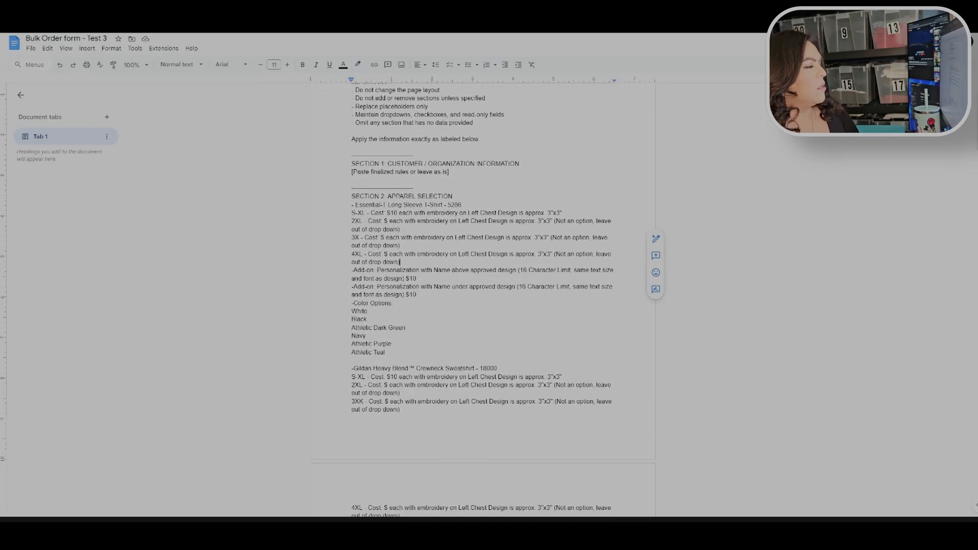
pyautogui.moveTo(351, 204); pyautogui.dragTo(457, 199)
pyautogui.click(457, 221)
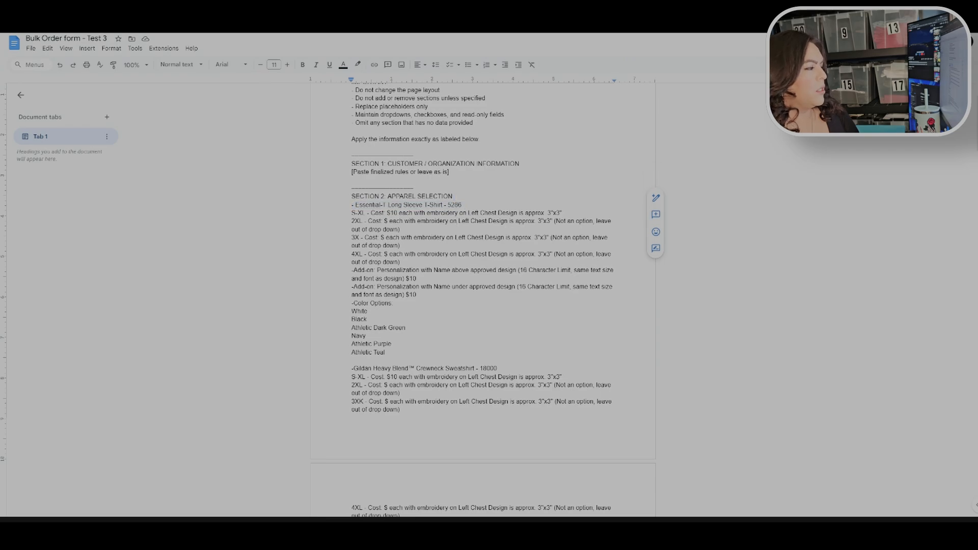
pyautogui.moveTo(358, 303); pyautogui.dragTo(352, 360)
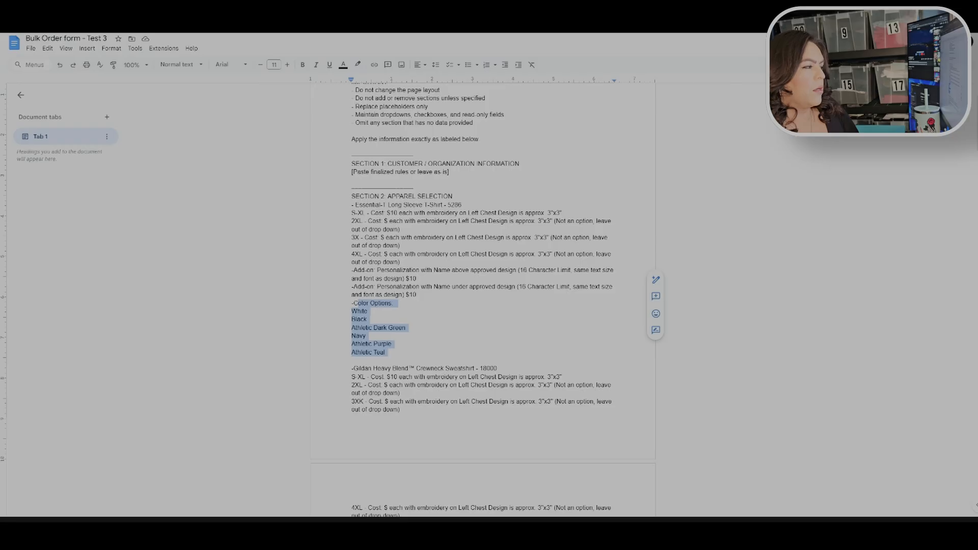
pyautogui.click(368, 319)
pyautogui.scroll(-5, 482, 320)
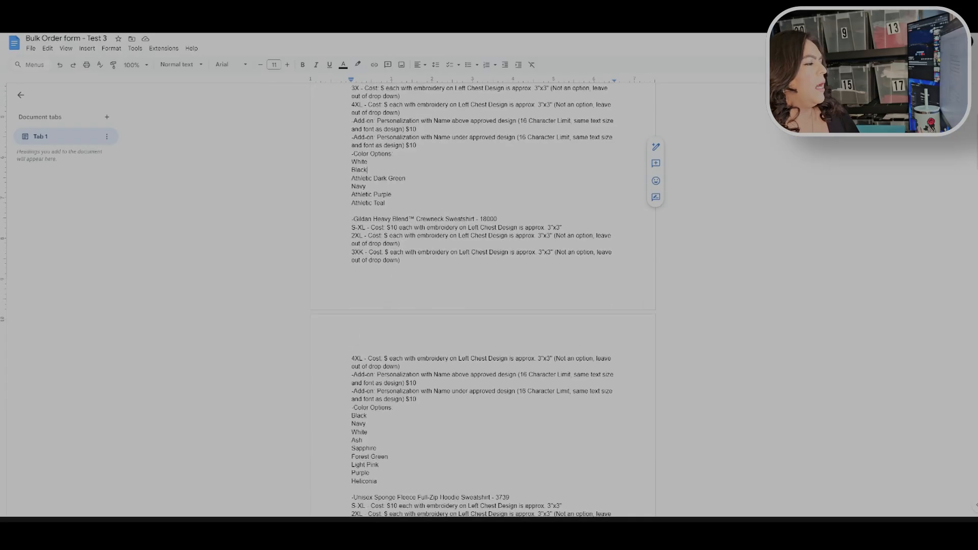
pyautogui.moveTo(387, 147); pyautogui.dragTo(402, 163)
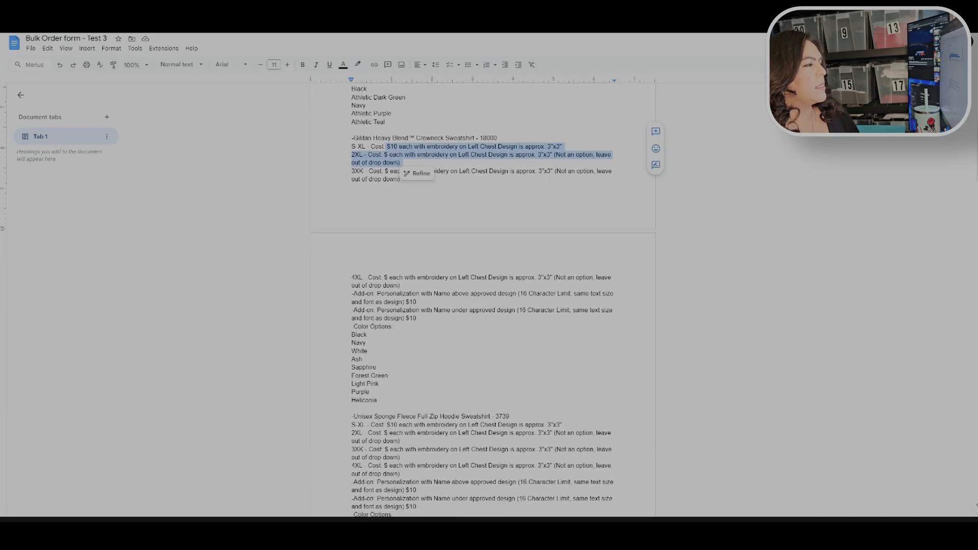
pyautogui.click(417, 302)
pyautogui.scroll(-5, 418, 302)
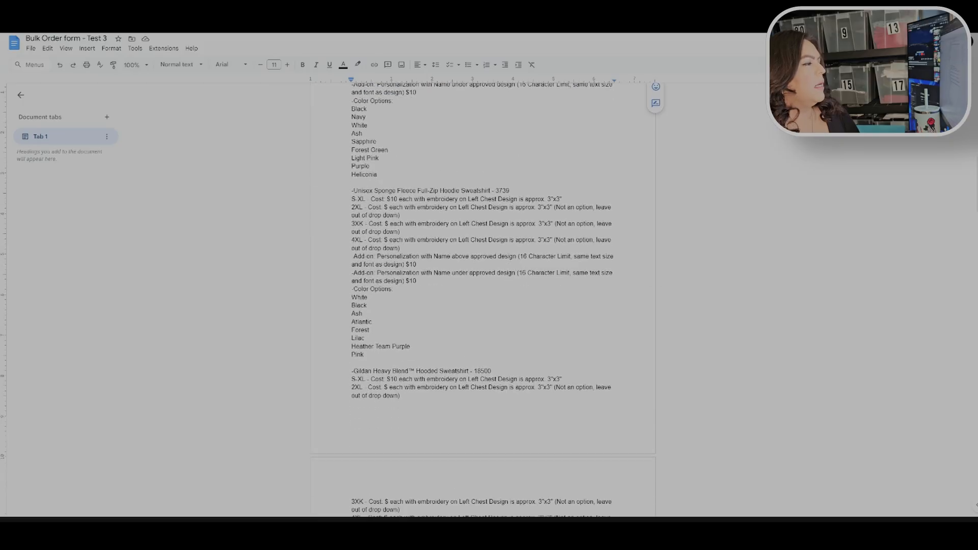
pyautogui.scroll(-20, 483, 301)
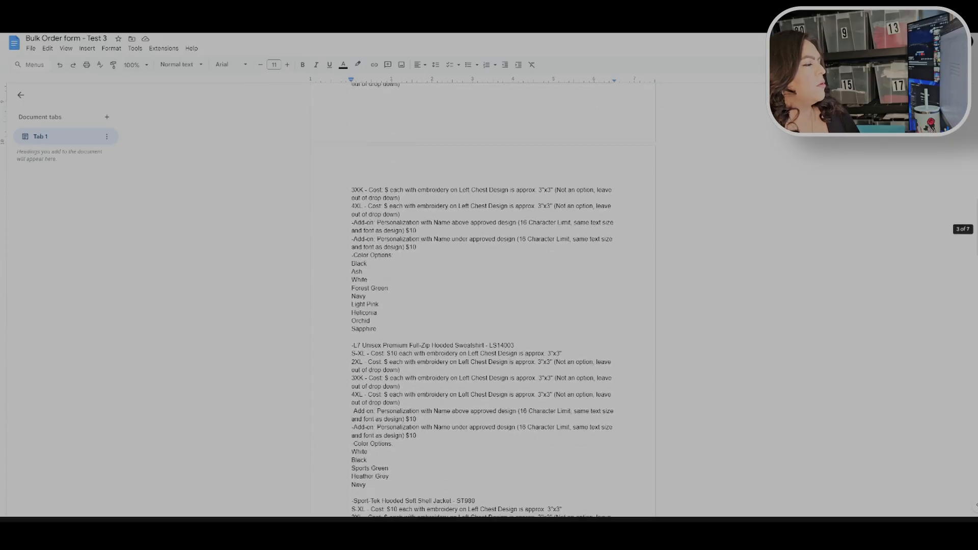
pyautogui.scroll(-15, 482, 301)
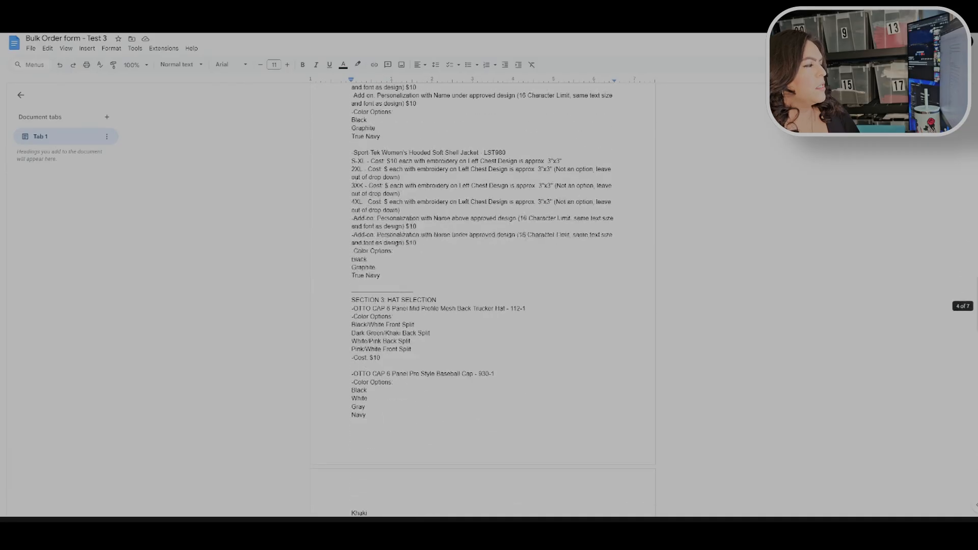
# Review the hat and tote selections in Sections 3 and 4, checking their styles, color options, costs and add-ons
pyautogui.scroll(-3, 483, 301)
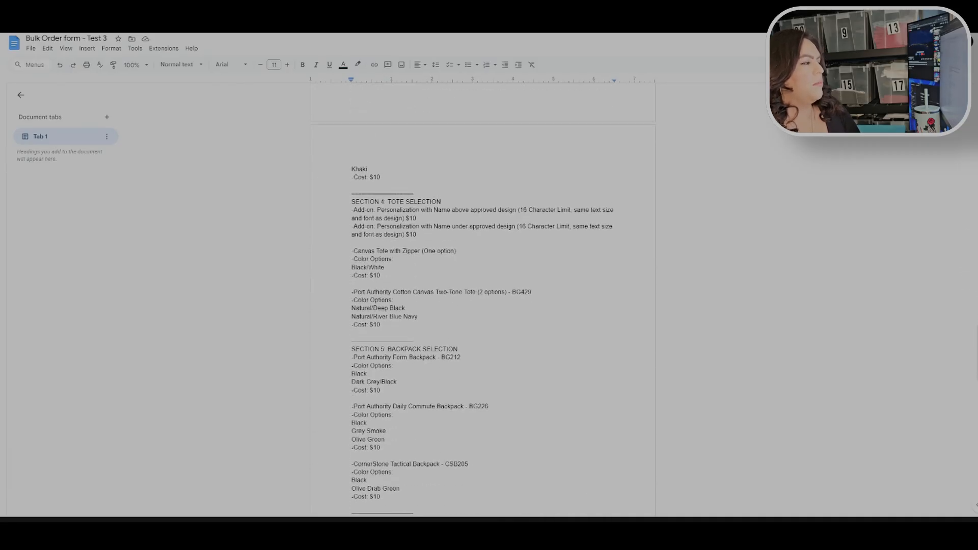
pyautogui.scroll(4, 483, 300)
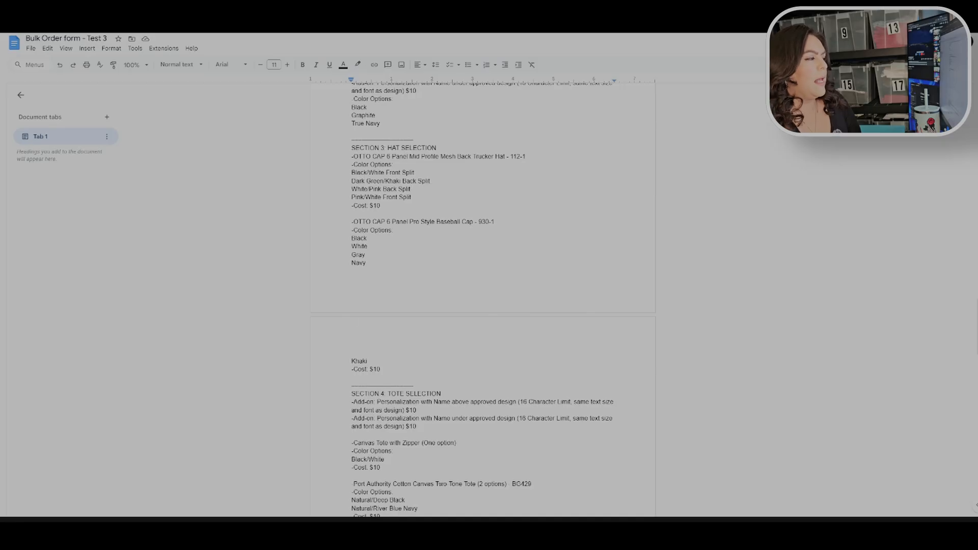
pyautogui.scroll(3, 483, 301)
pyautogui.scroll(-3, 483, 300)
pyautogui.moveTo(352, 148); pyautogui.dragTo(383, 376)
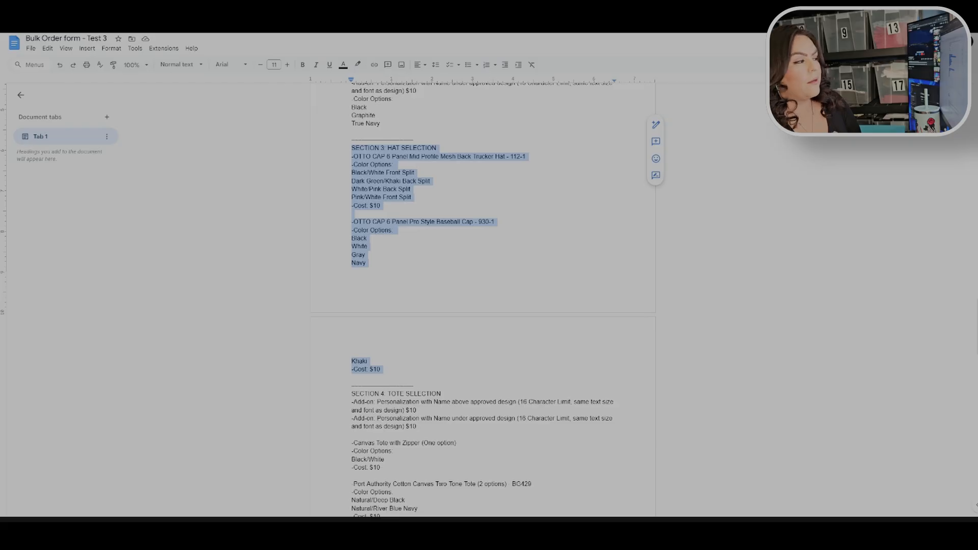
pyautogui.click(369, 361)
pyautogui.scroll(-5, 483, 300)
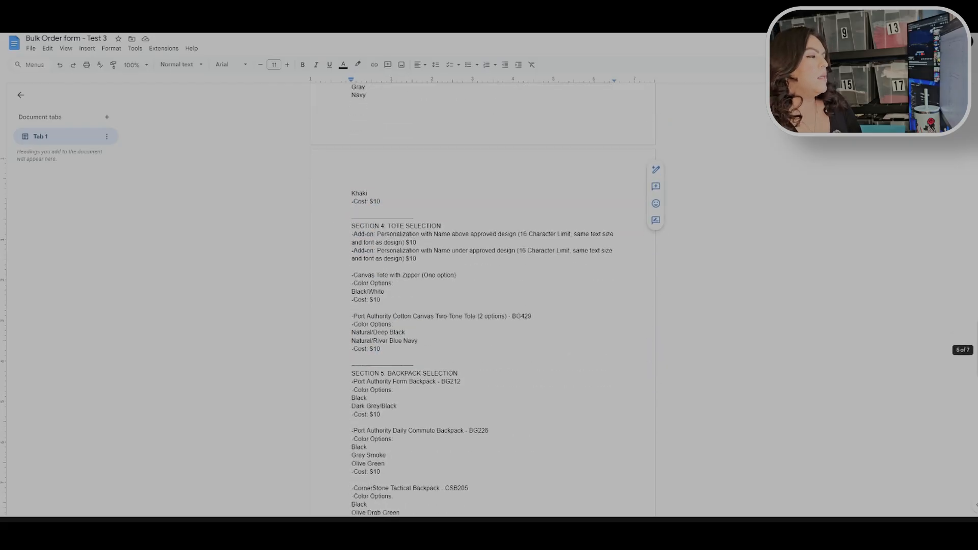
pyautogui.moveTo(352, 133); pyautogui.dragTo(352, 256)
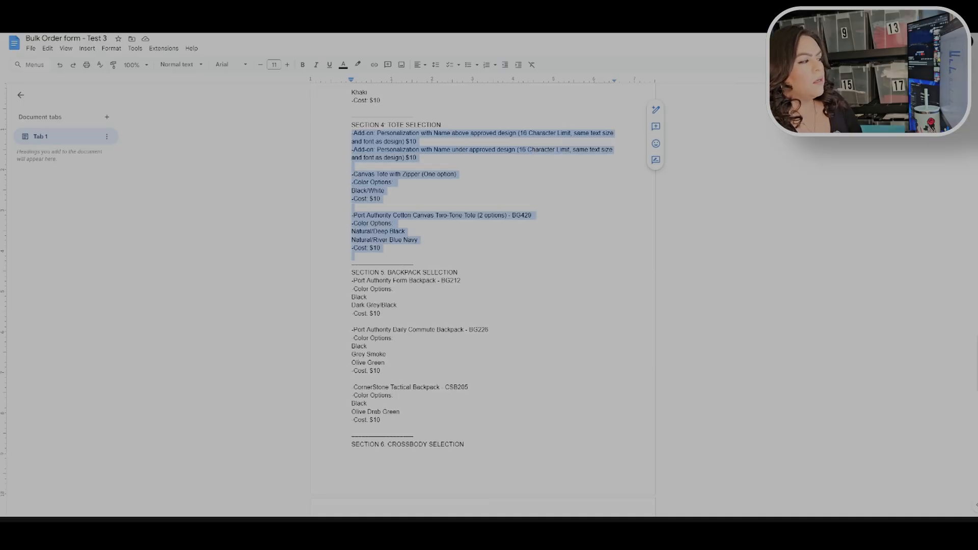
pyautogui.moveTo(353, 262); pyautogui.dragTo(353, 256)
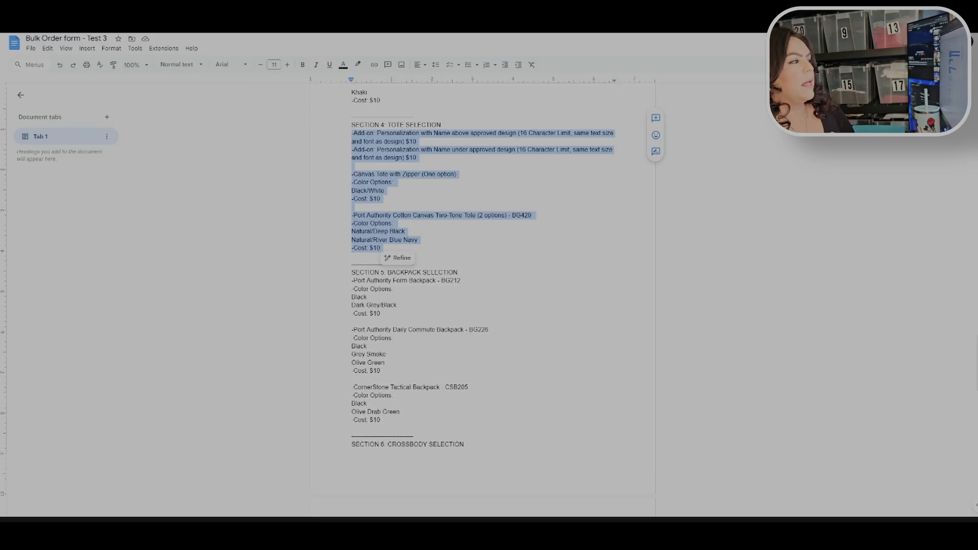
pyautogui.click(352, 166)
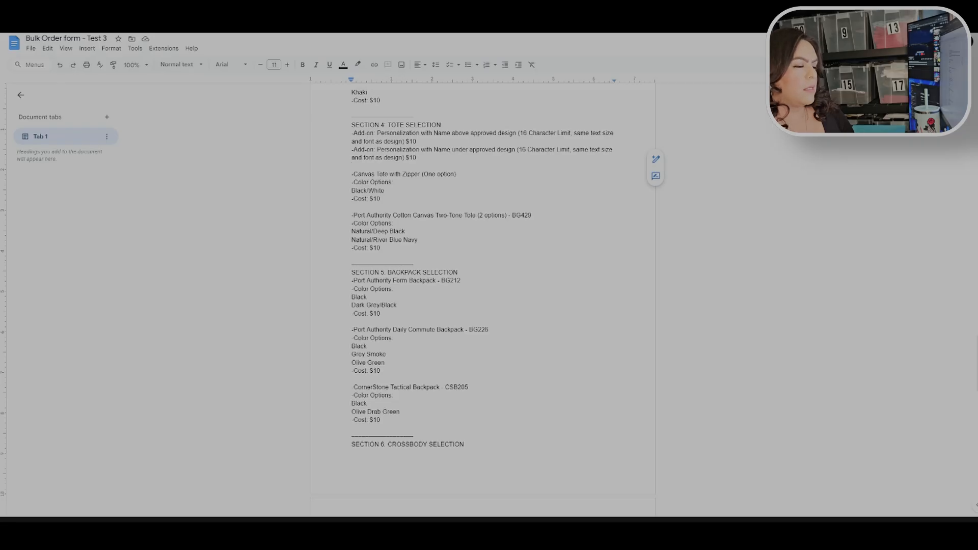
# Look through the backpack, crossbody, sticker and patch selections in Sections 5 to 8
pyautogui.scroll(-2, 483, 295)
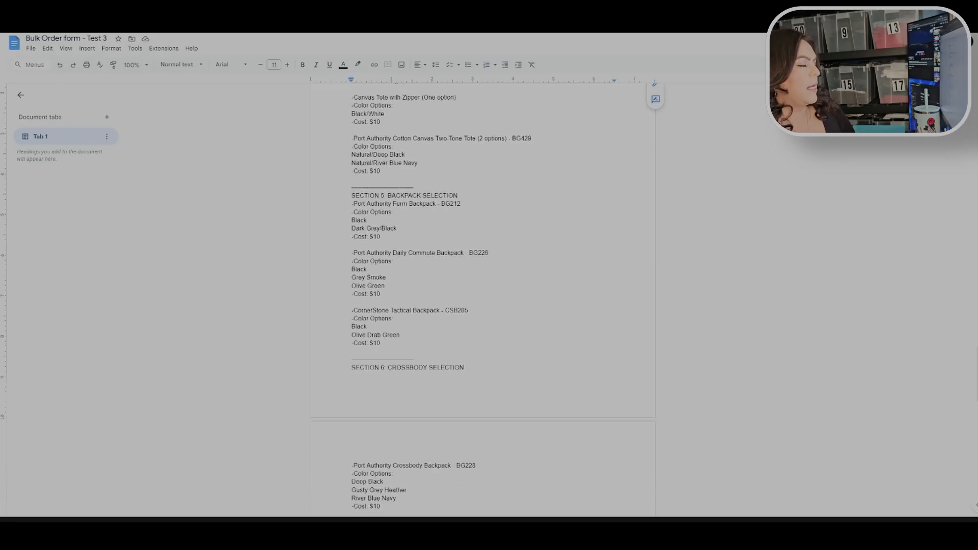
pyautogui.scroll(-6, 483, 295)
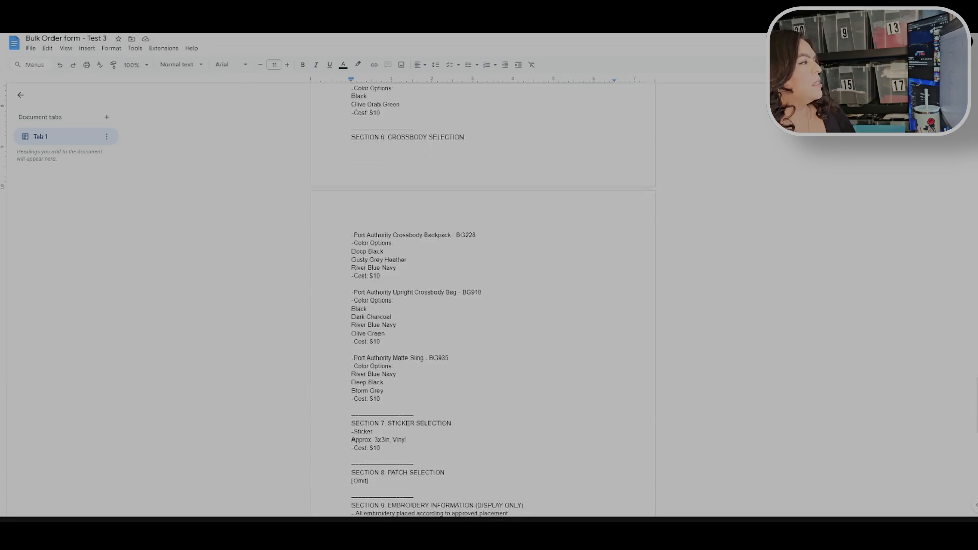
pyautogui.scroll(-2, 483, 296)
pyautogui.scroll(-3, 483, 295)
pyautogui.scroll(13, 483, 295)
pyautogui.scroll(-8, 483, 296)
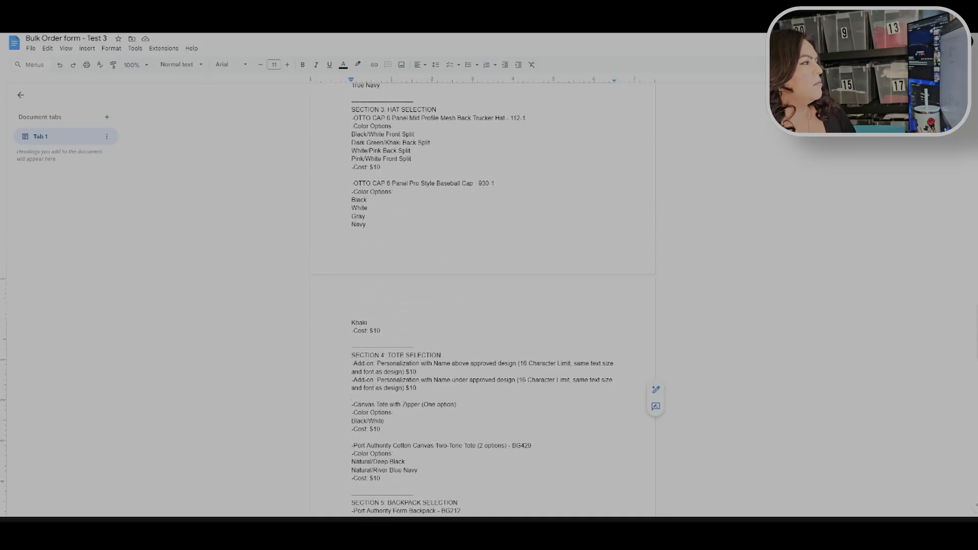
pyautogui.scroll(-6, 483, 295)
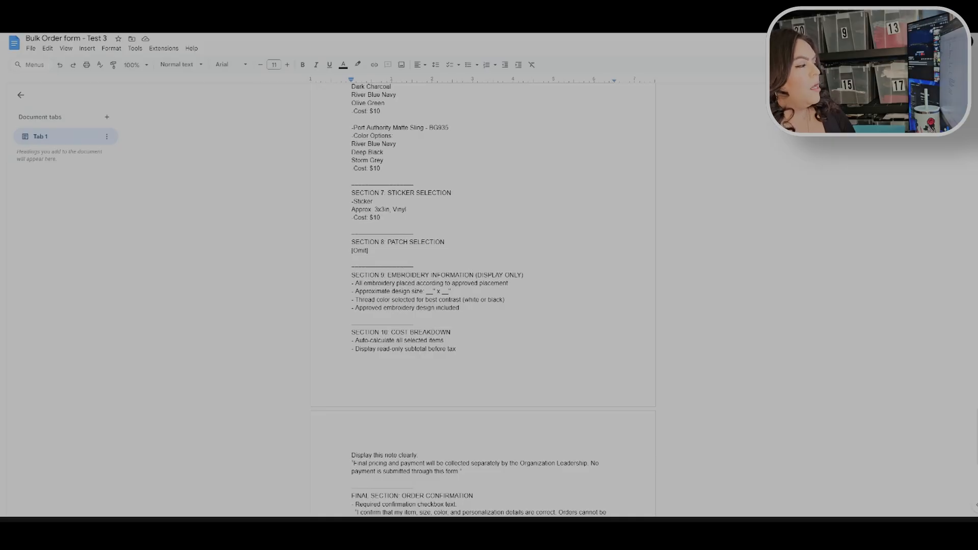
# Review the embroidery information, cost breakdown and final order confirmation sections at the end of the prompt
pyautogui.moveTo(355, 283); pyautogui.dragTo(463, 312)
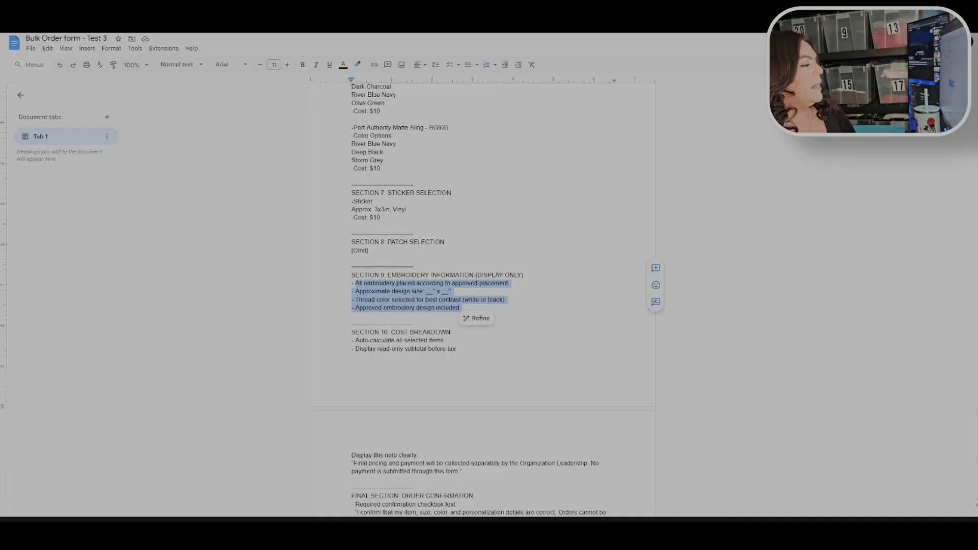
pyautogui.scroll(-3, 483, 275)
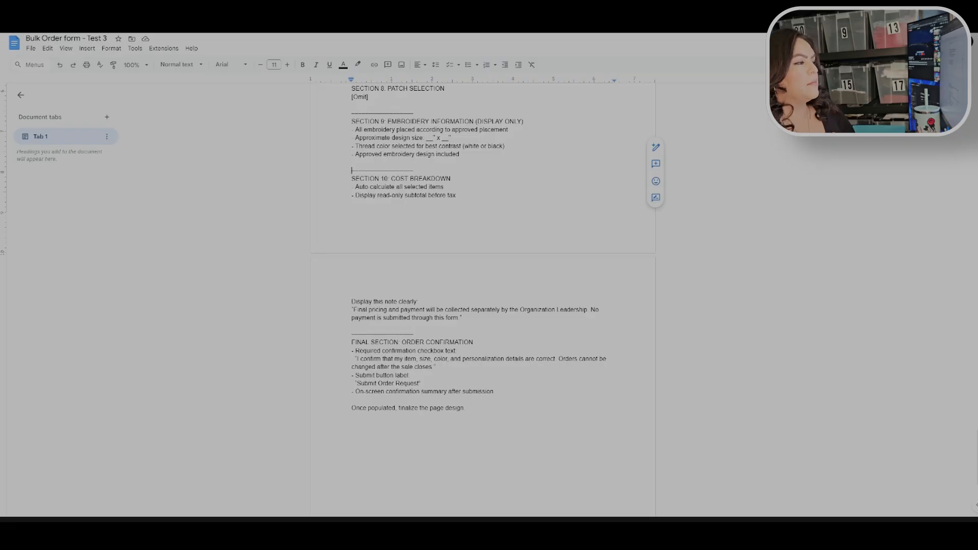
pyautogui.scroll(20, 482, 301)
pyautogui.scroll(-15, 482, 301)
pyautogui.scroll(-5, 483, 301)
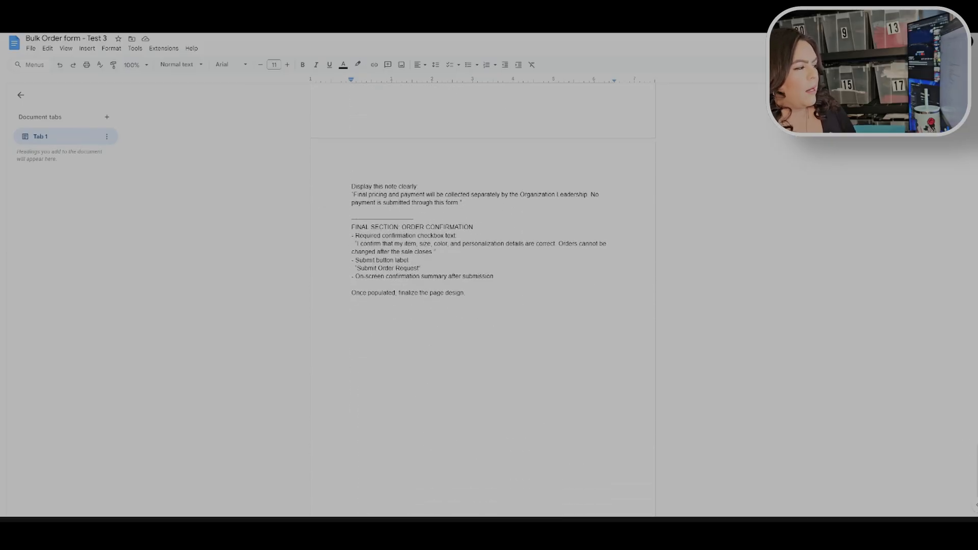
pyautogui.scroll(2, 483, 300)
pyautogui.moveTo(466, 408); pyautogui.dragTo(351, 342)
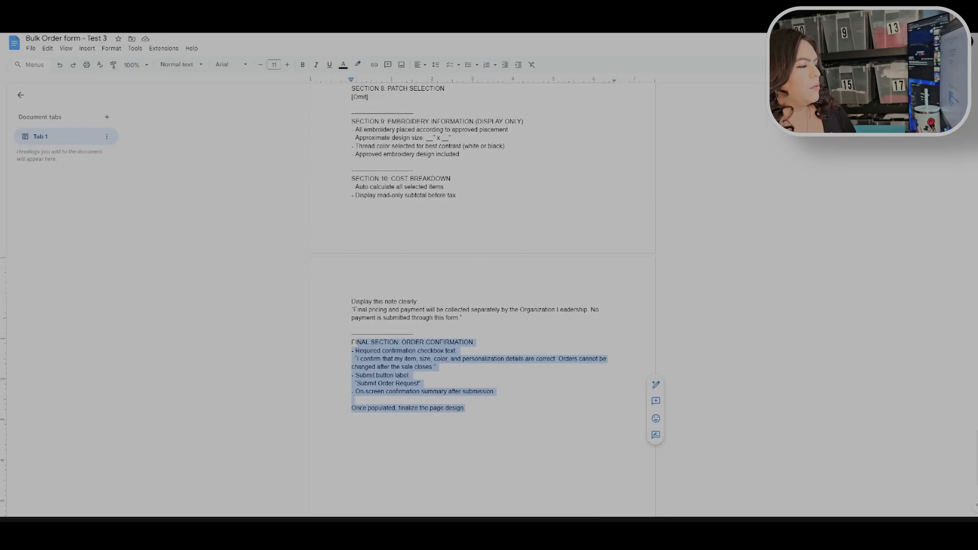
# Copy the entire prompt from the Bulk Order form - Test 3 document and submit it in the Canva AI order form chat
pyautogui.click(407, 341)
pyautogui.hotkey('ctrl', 'a')
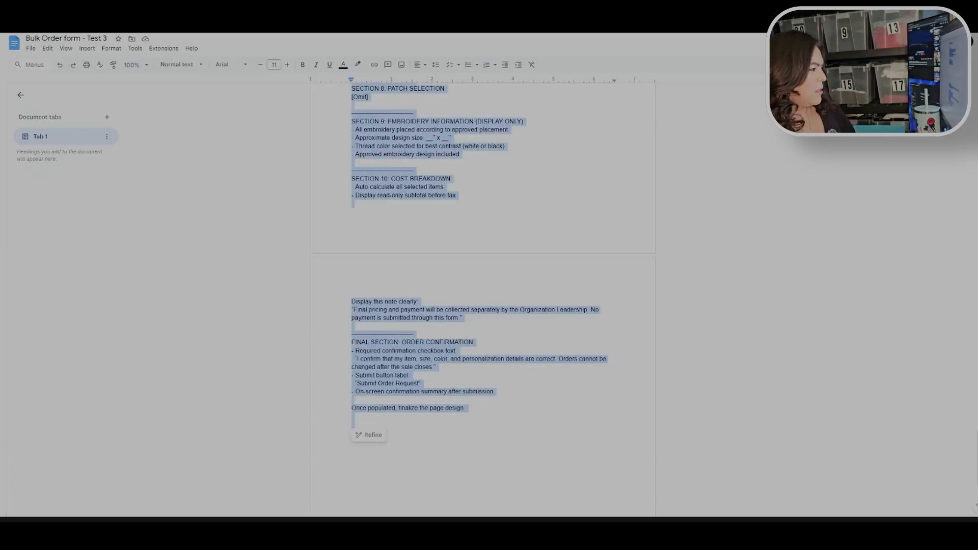
pyautogui.rightClick(397, 196)
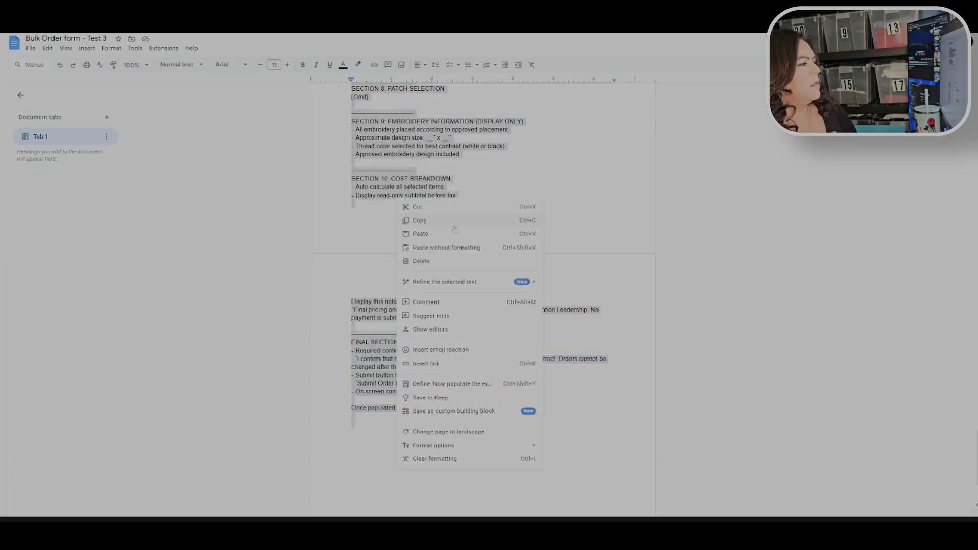
pyautogui.click(449, 222)
pyautogui.scroll(4, 483, 301)
pyautogui.scroll(20, 483, 301)
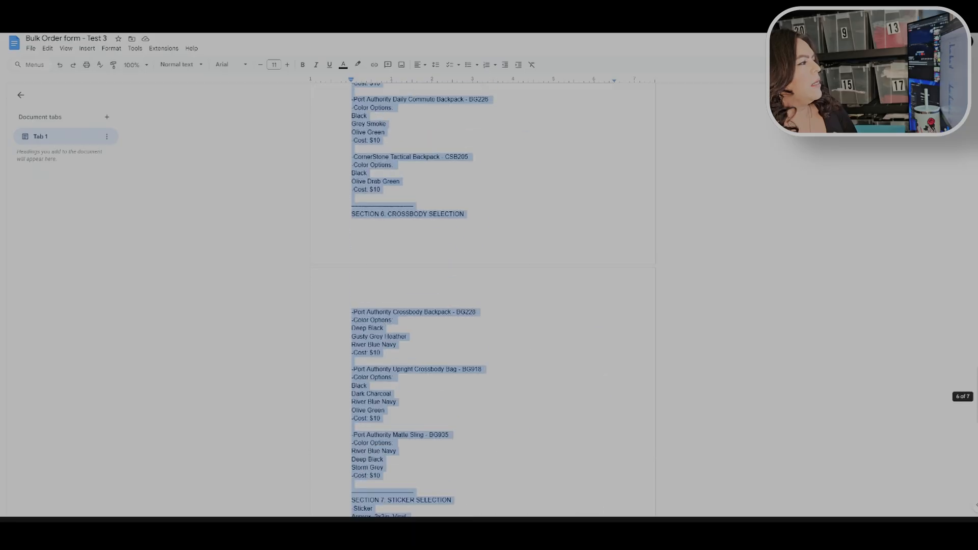
pyautogui.scroll(20, 483, 300)
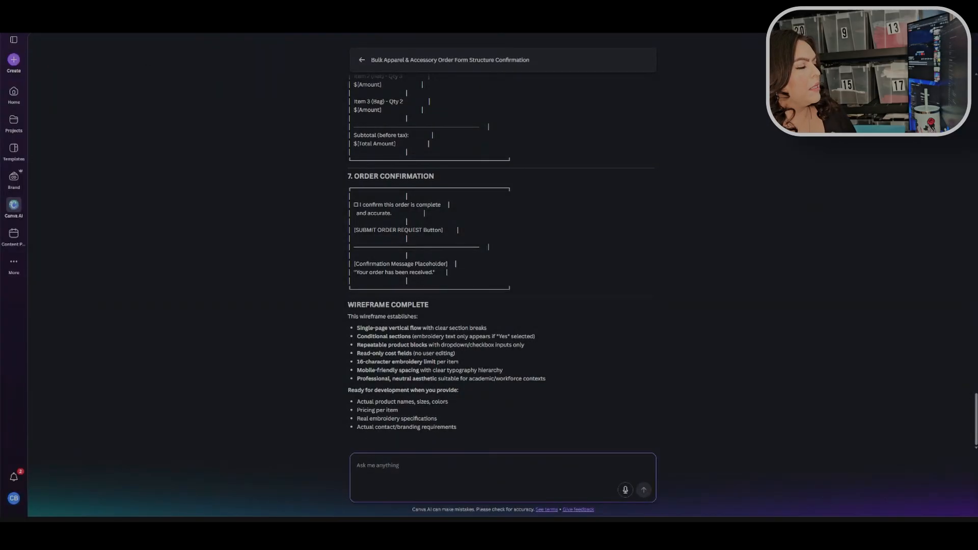
pyautogui.hotkey('ctrl', 'v')
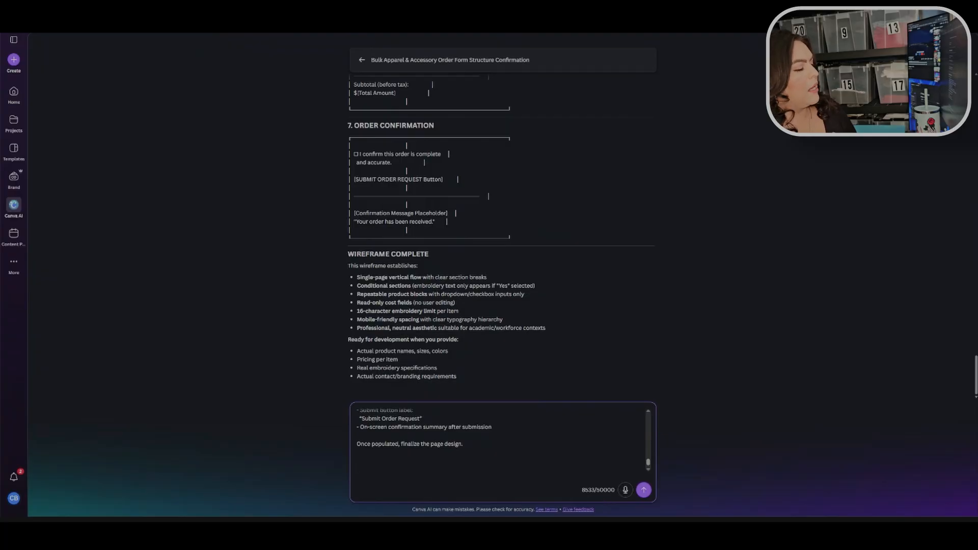
pyautogui.click(643, 490)
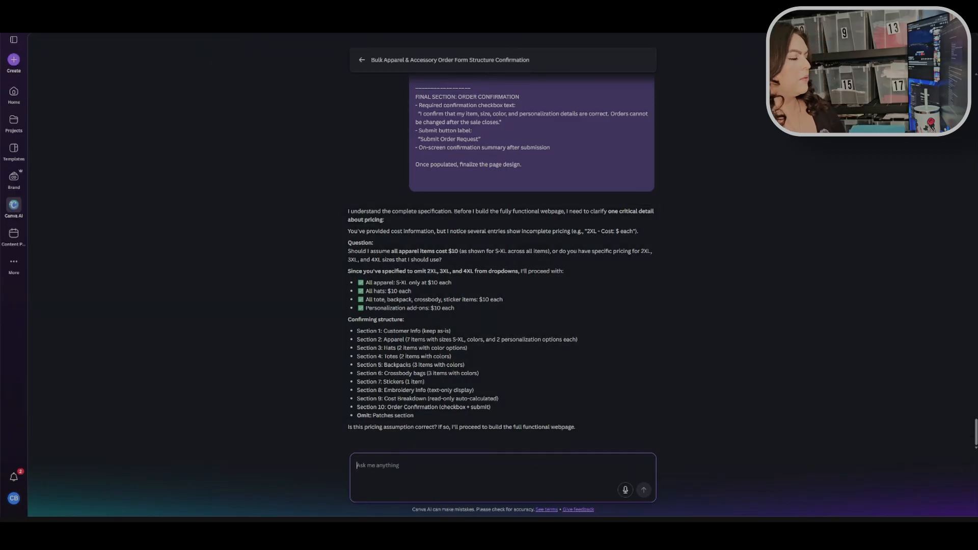
# Confirm the pricing assumption to Canva AI with the reply "Yes, that is correct. Please proceed."
pyautogui.write('Yes, that is co')
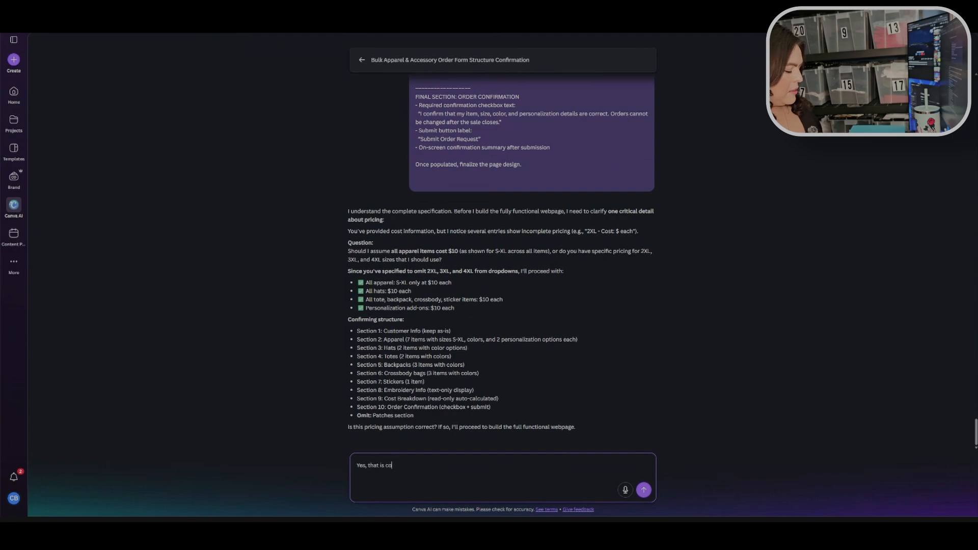
pyautogui.write('rrect')
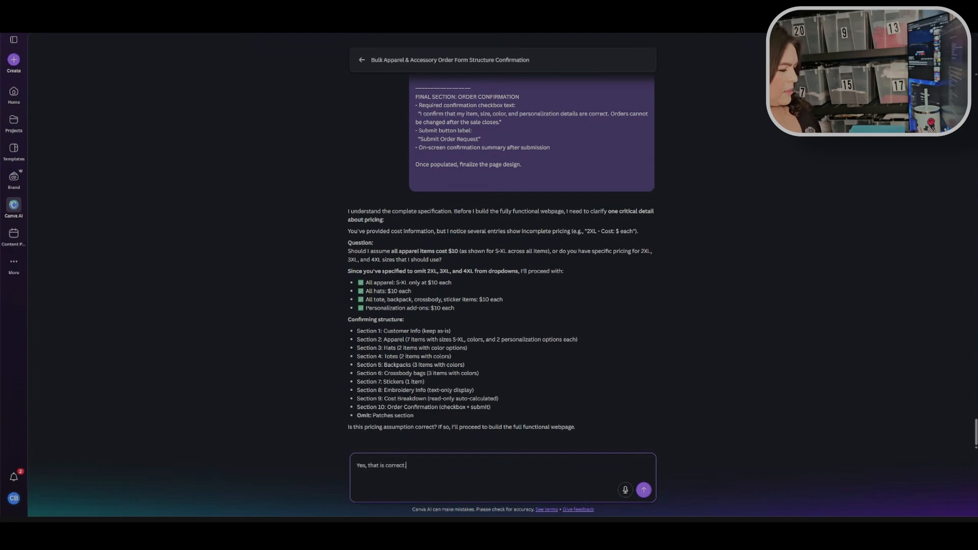
pyautogui.write('. Please proc')
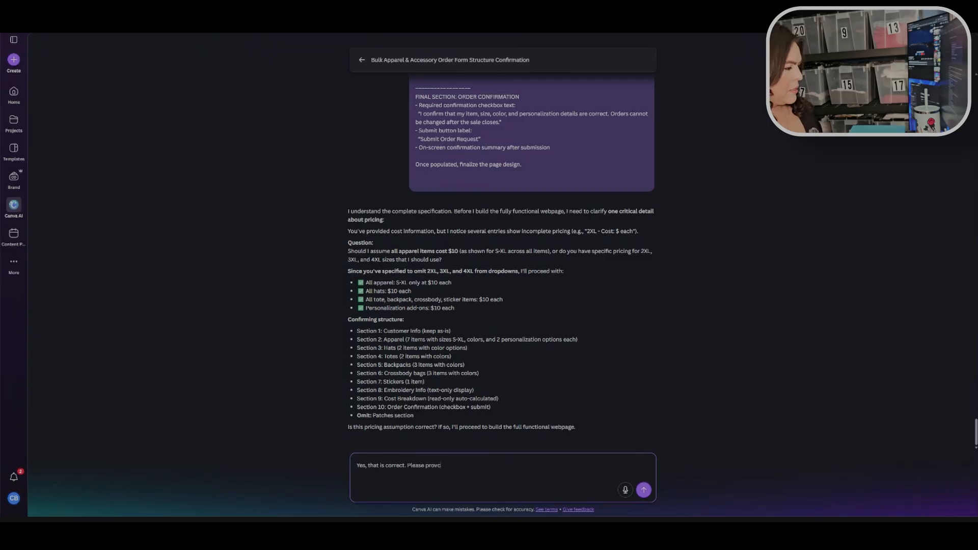
pyautogui.press('BackSpace')
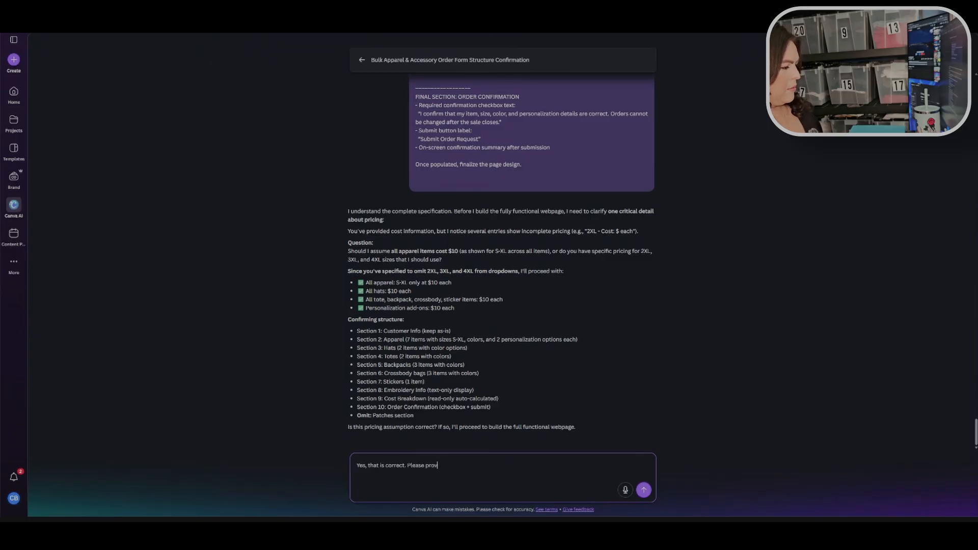
pyautogui.write('ceed')
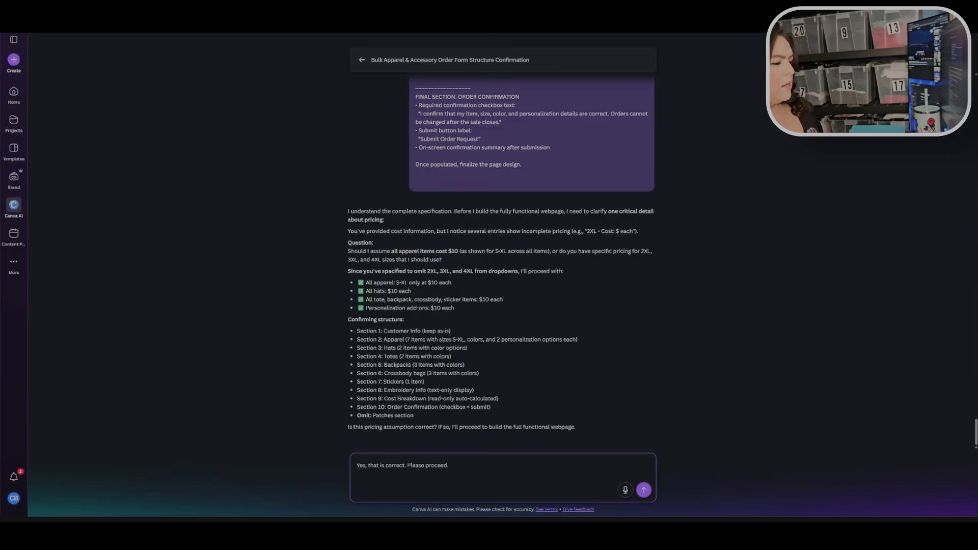
pyautogui.write('.')
pyautogui.press('Return')
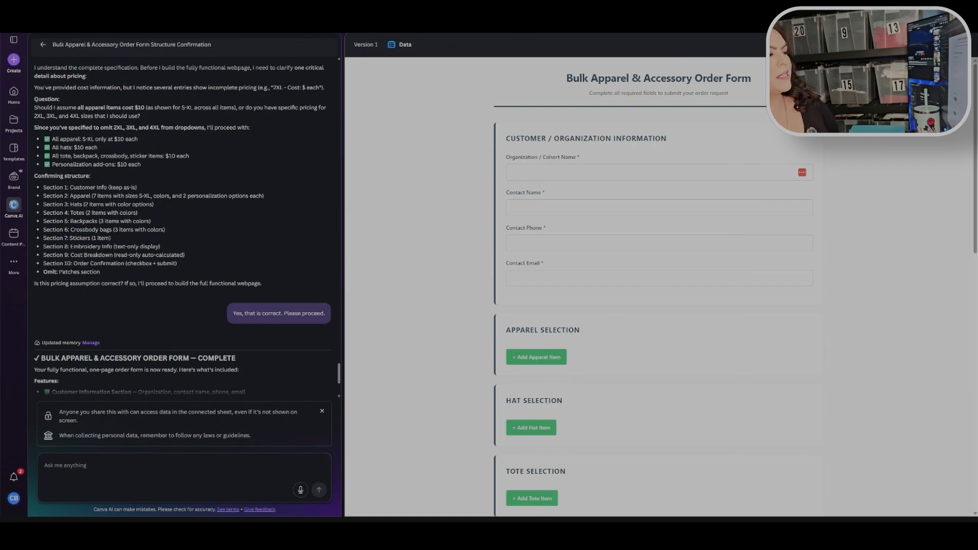
# Examine the generated order form from the customer information fields through the product sections to the cost breakdown and order confirmation
pyautogui.click(652, 172)
pyautogui.click(855, 253)
pyautogui.click(652, 243)
pyautogui.scroll(-3, 627, 327)
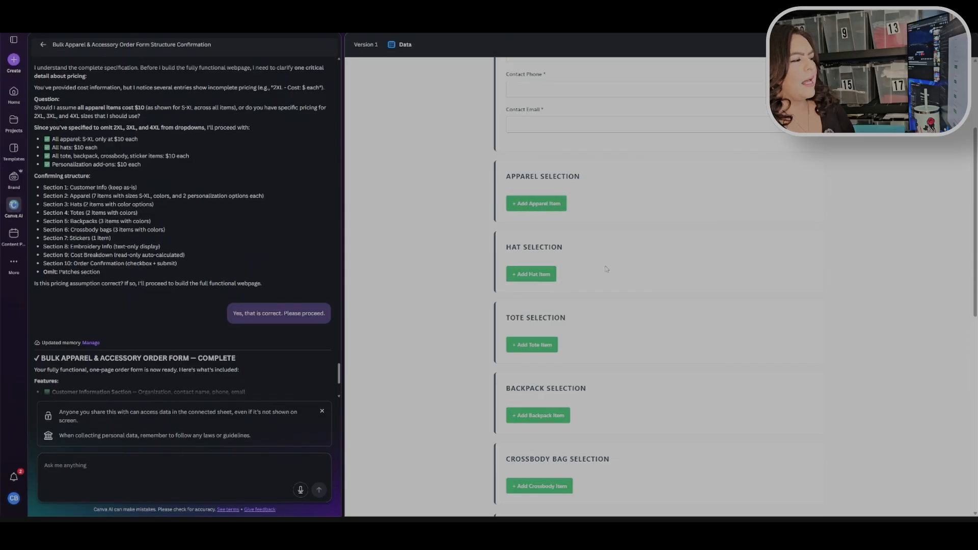
pyautogui.scroll(-2, 552, 345)
pyautogui.scroll(-2, 556, 300)
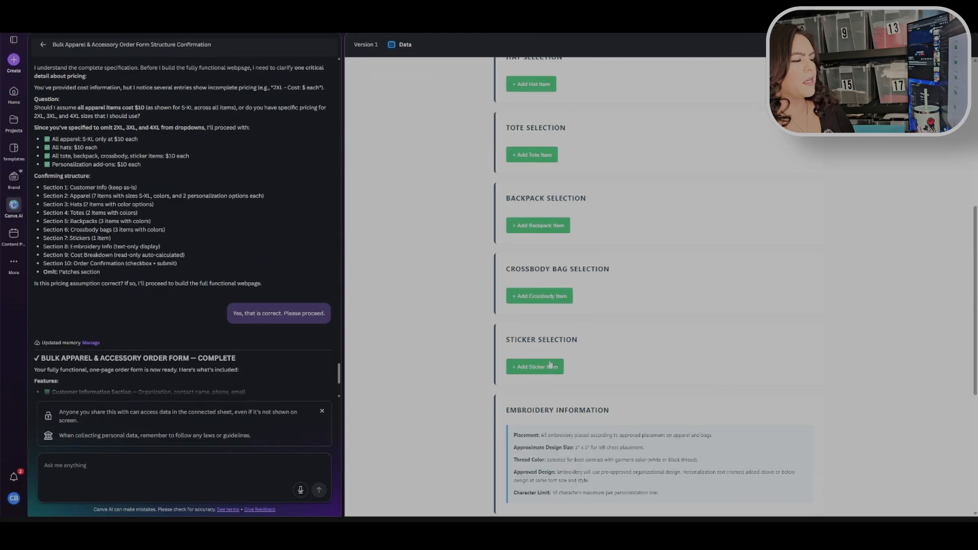
pyautogui.scroll(-2, 548, 124)
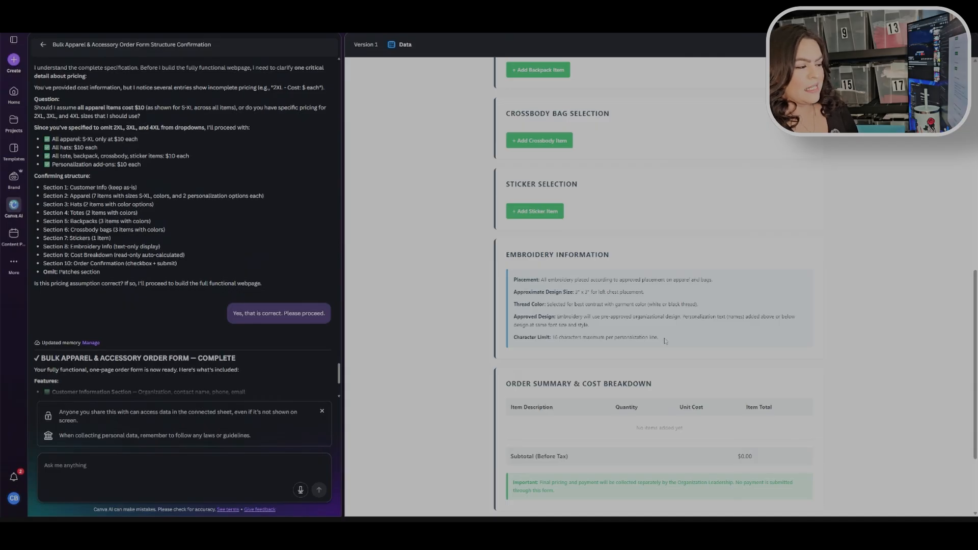
pyautogui.scroll(-3, 703, 346)
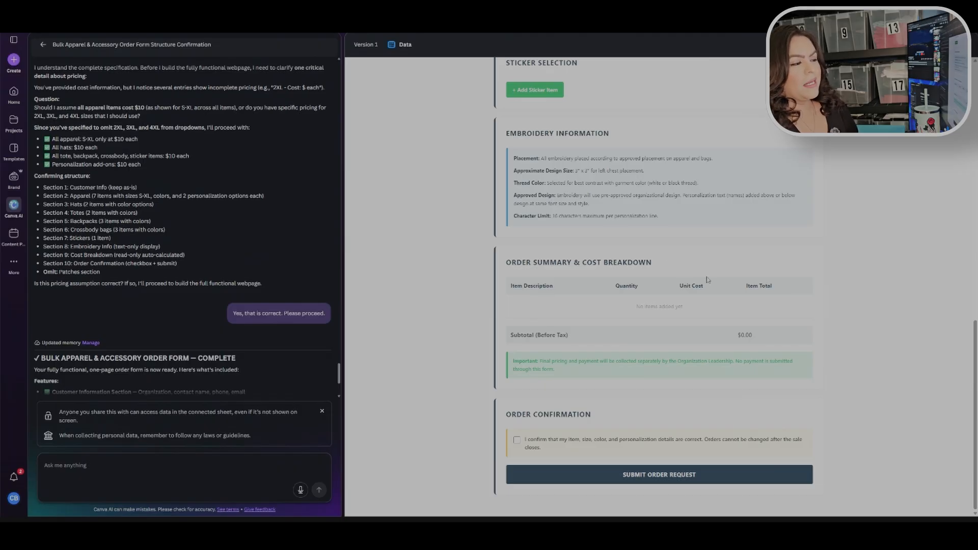
pyautogui.scroll(3, 693, 340)
pyautogui.scroll(13, 693, 340)
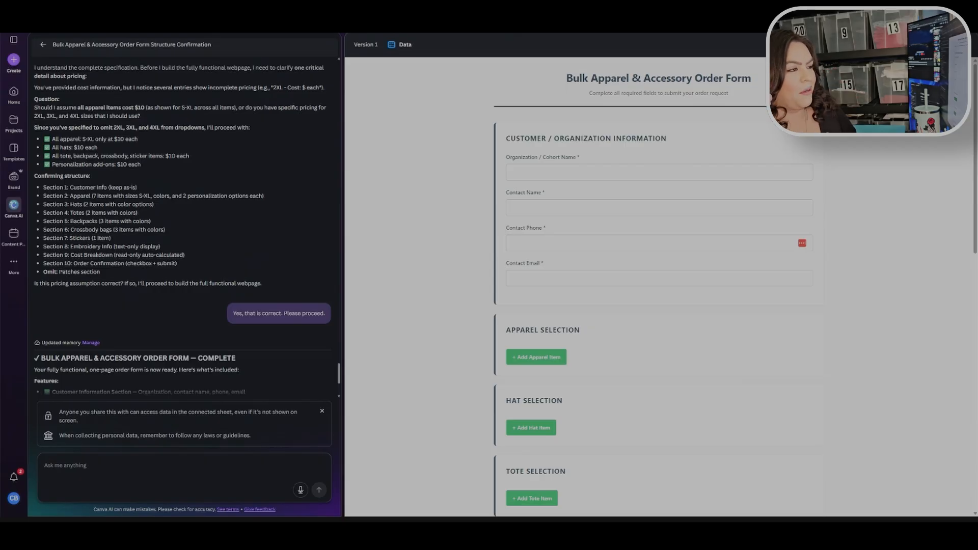
pyautogui.scroll(-15, 787, 356)
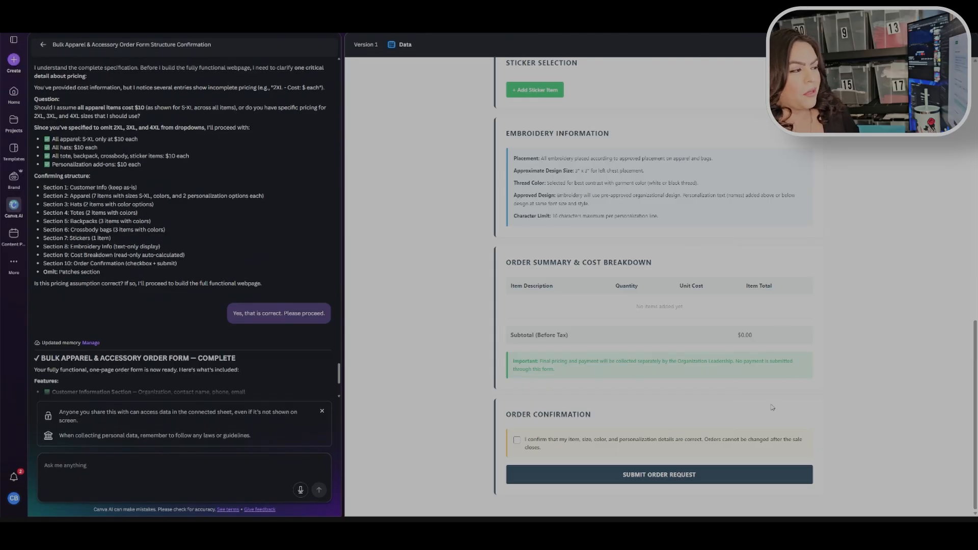
pyautogui.scroll(10, 673, 258)
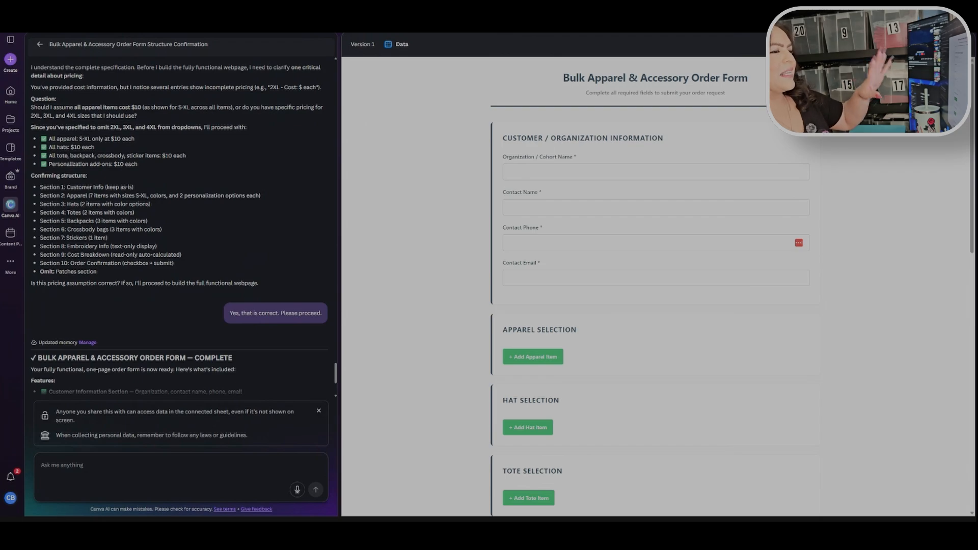
# Fill the customer information section with the saved organization name, contact name, phone number and email
pyautogui.click(656, 172)
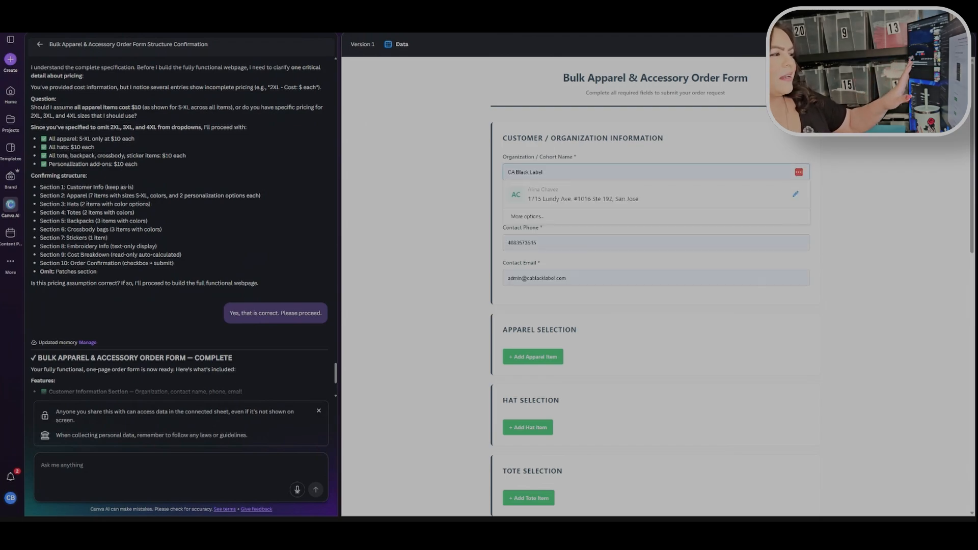
pyautogui.click(582, 196)
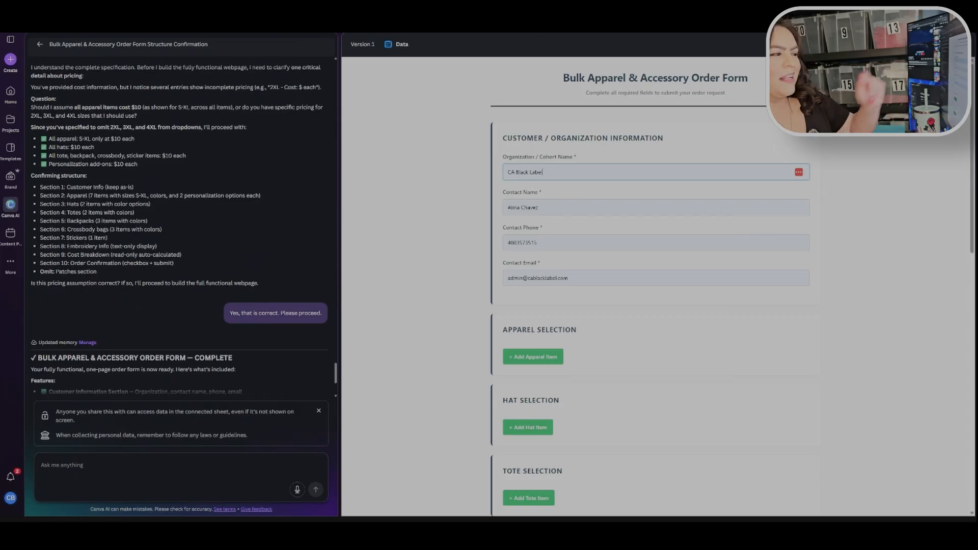
pyautogui.click(569, 278)
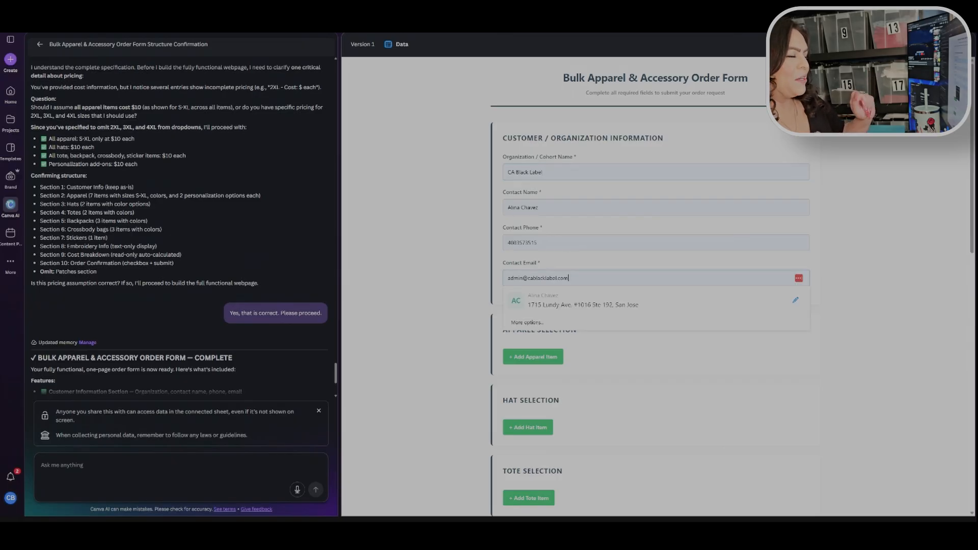
pyautogui.click(461, 276)
# Check the product selection, embroidery information, order summary and confirmation sections below the filled-in customer details
pyautogui.scroll(-2, 666, 288)
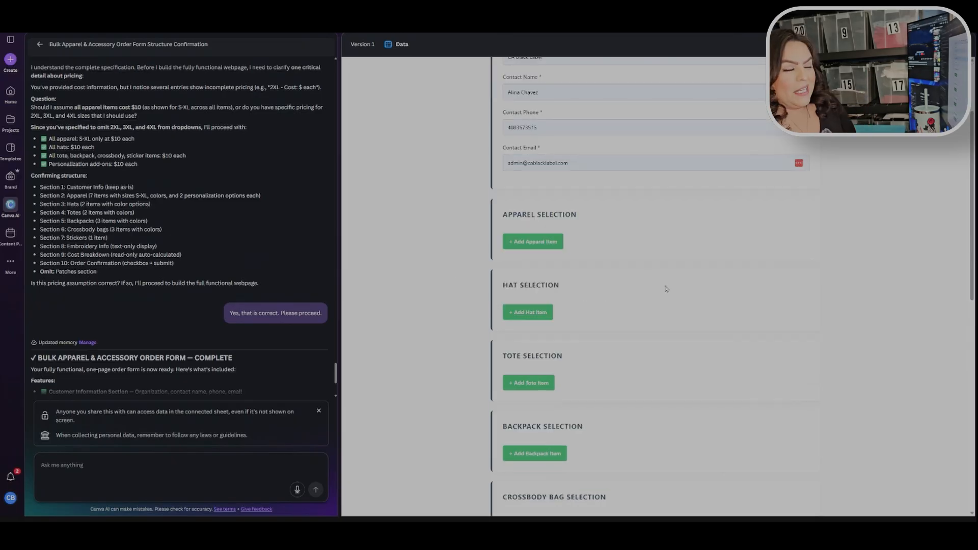
pyautogui.scroll(-2, 684, 260)
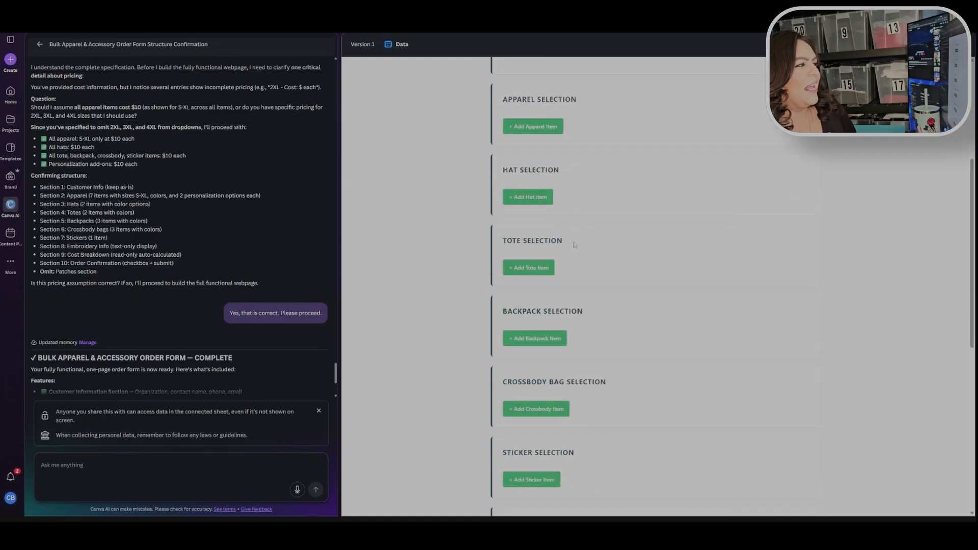
pyautogui.scroll(-4, 662, 286)
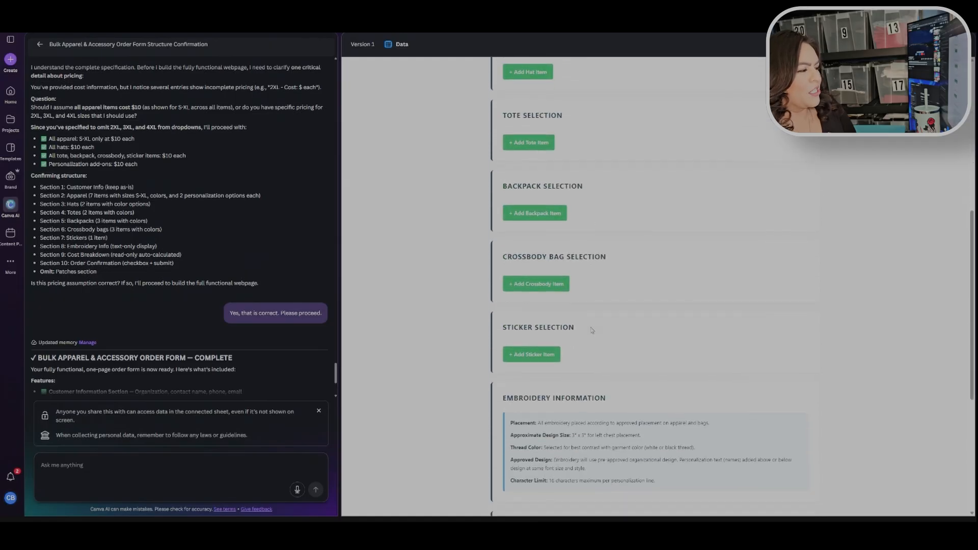
pyautogui.scroll(-2, 580, 269)
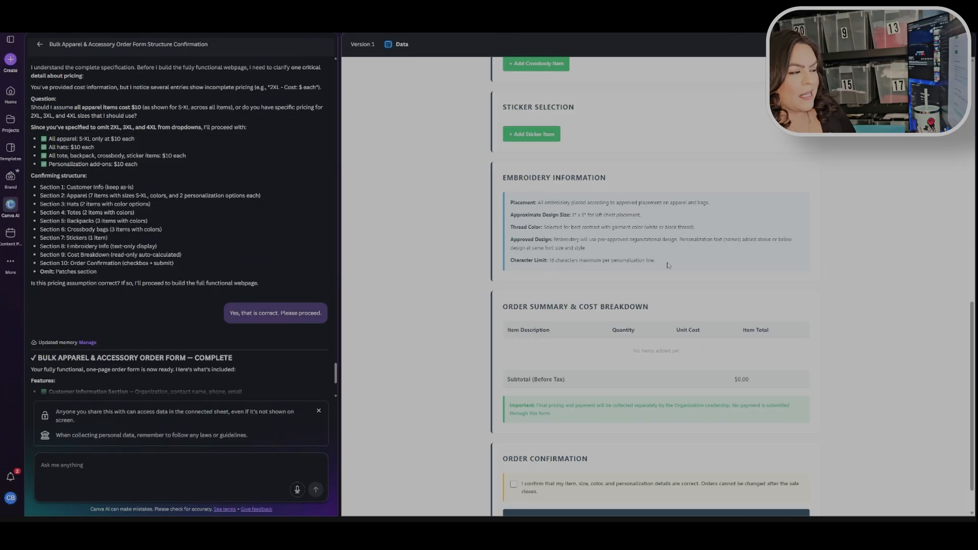
pyautogui.scroll(-1, 679, 260)
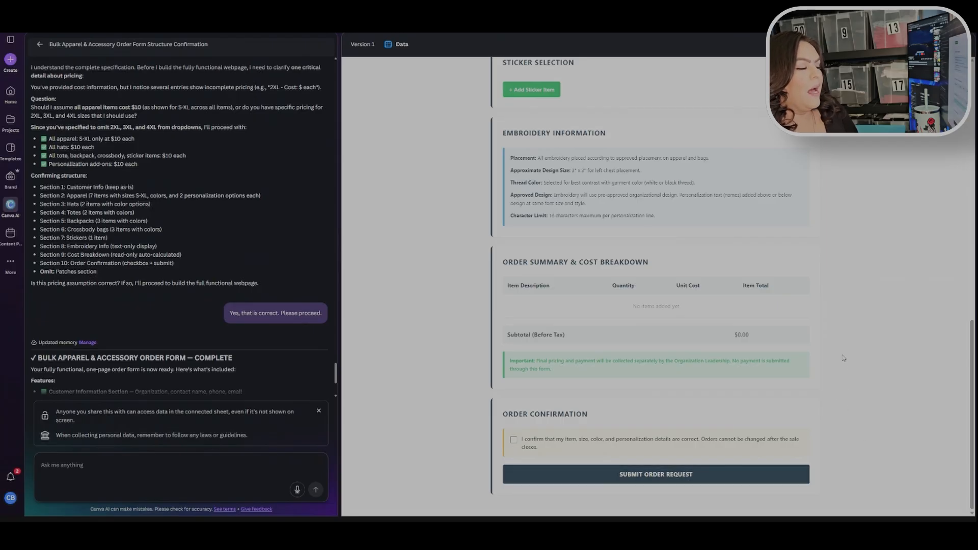
pyautogui.scroll(1, 829, 417)
pyautogui.scroll(3, 835, 419)
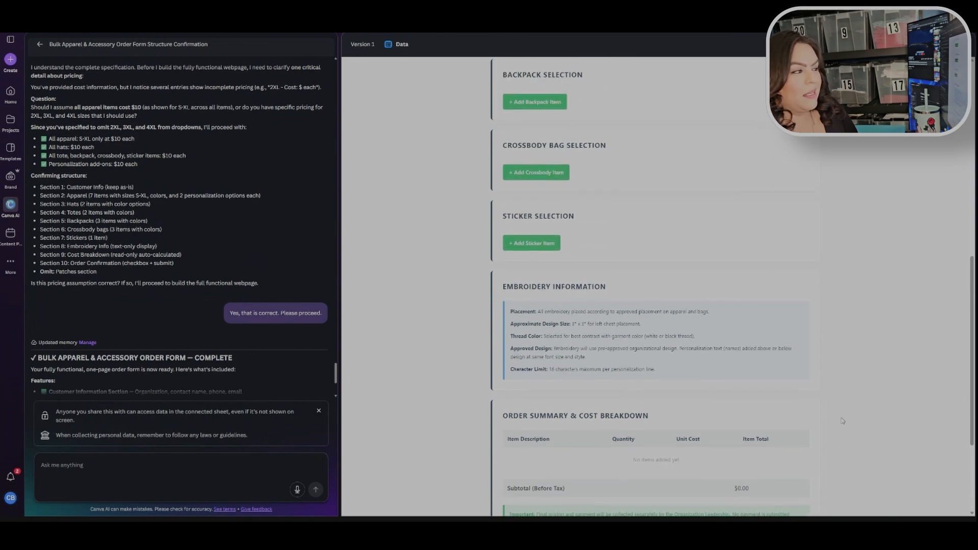
pyautogui.scroll(8, 824, 331)
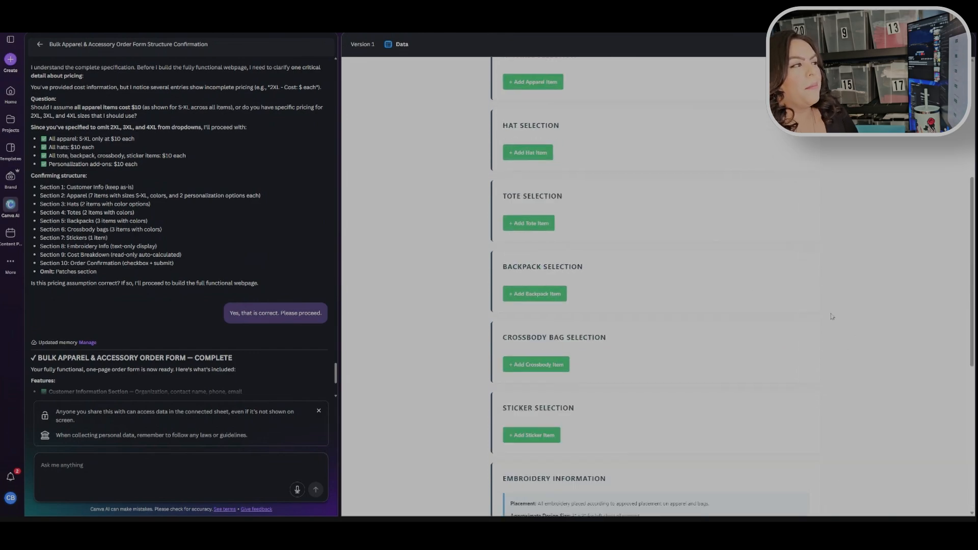
# Add several apparel items to the Apparel Selection section and highlight the first entry's product title to check it
pyautogui.scroll(1, 832, 313)
pyautogui.scroll(-2, 832, 313)
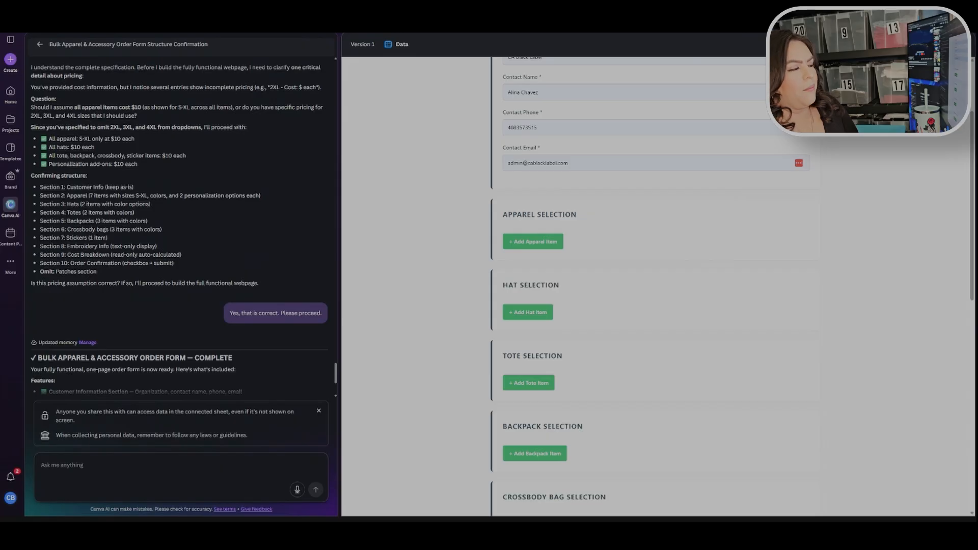
pyautogui.click(543, 245)
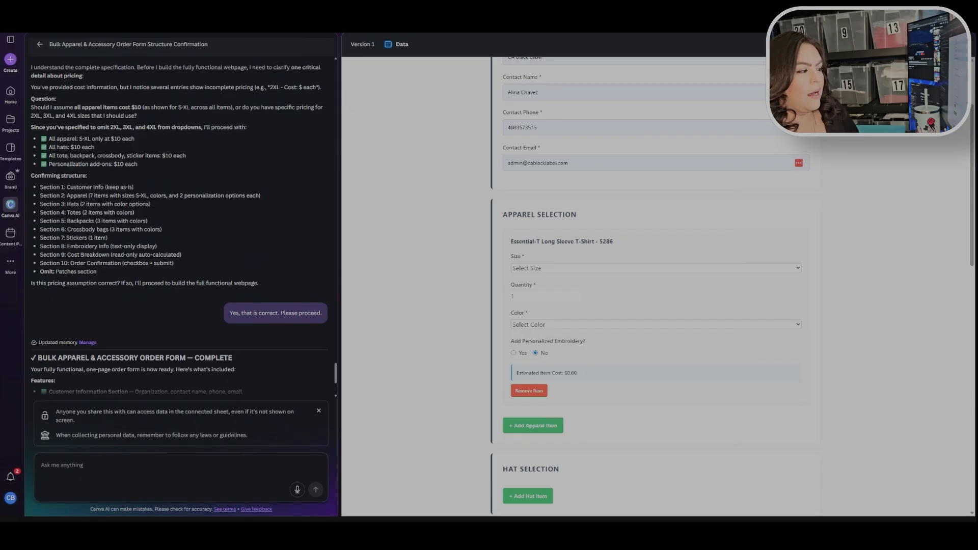
pyautogui.scroll(-2, 721, 260)
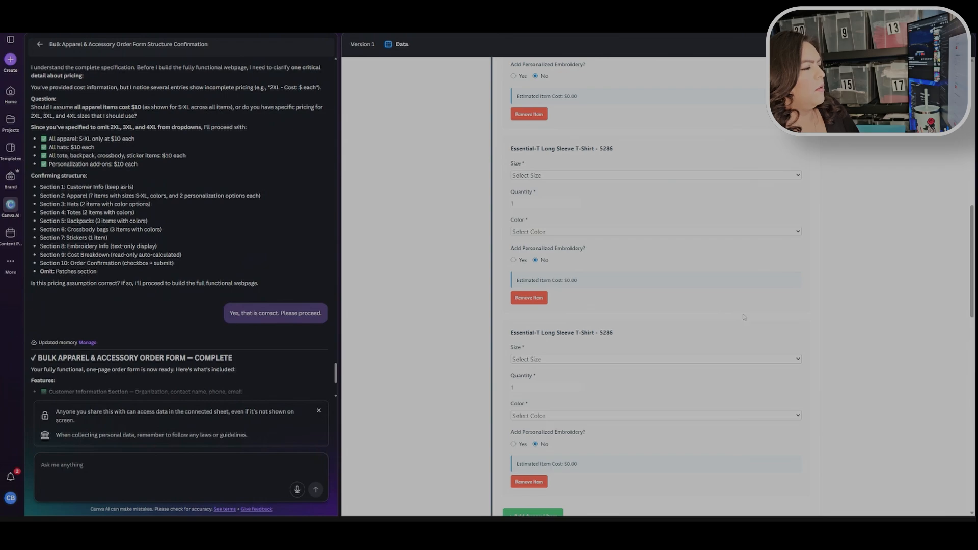
pyautogui.scroll(5, 743, 317)
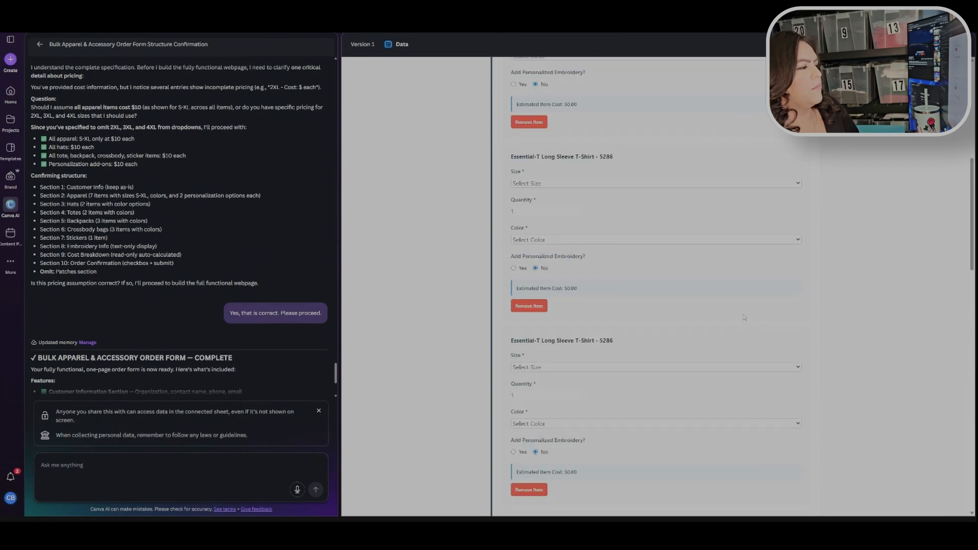
pyautogui.scroll(2, 712, 329)
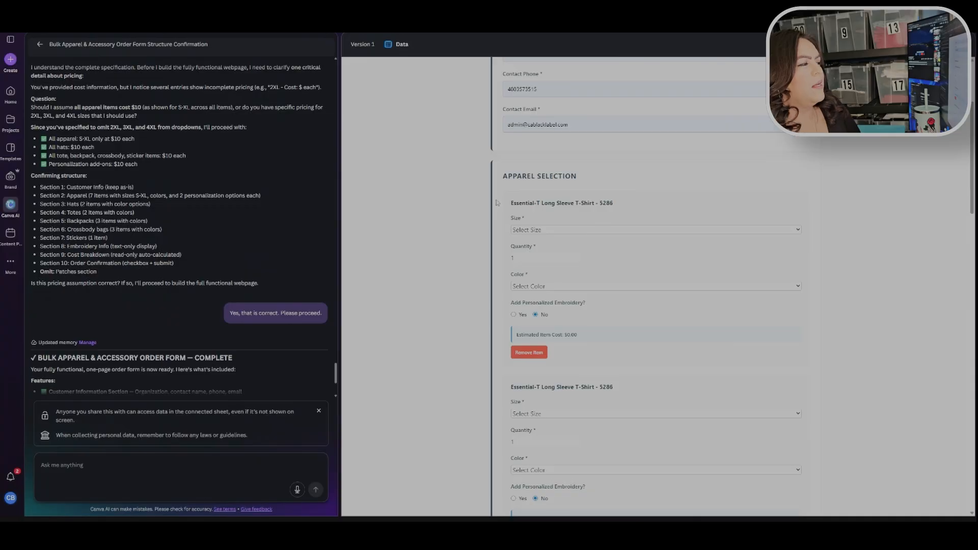
pyautogui.moveTo(510, 203); pyautogui.dragTo(619, 192)
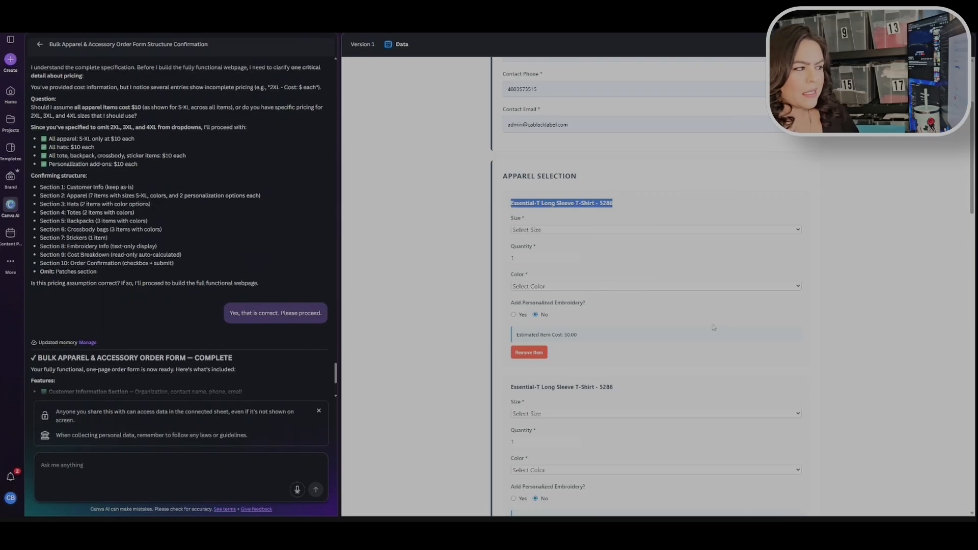
# Remove the duplicate Essential-T Long Sleeve T-Shirt entries from Apparel Selection, keeping a single item
pyautogui.scroll(-2, 708, 322)
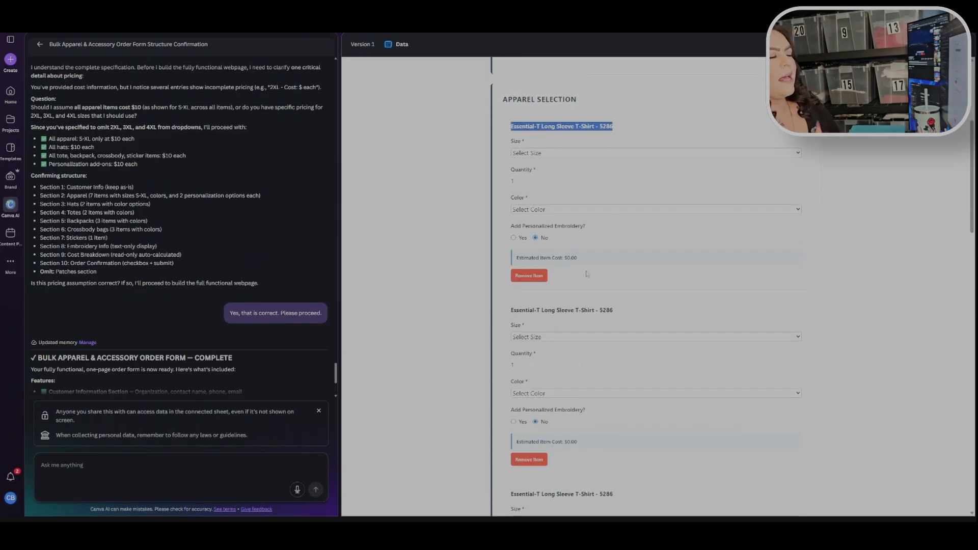
pyautogui.click(530, 278)
pyautogui.click(529, 275)
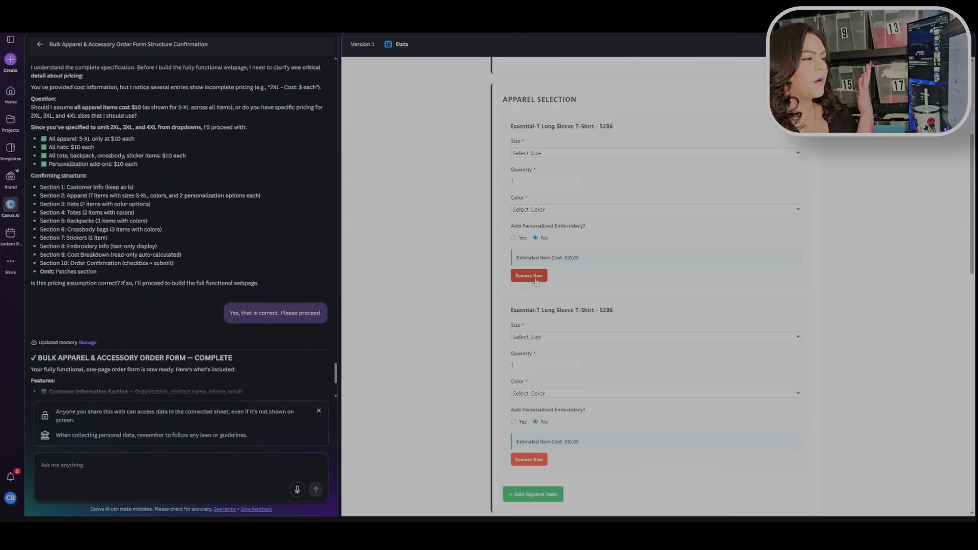
pyautogui.click(529, 275)
# Test the T-shirt's quantity control by raising the quantity and returning it to 1
pyautogui.scroll(2, 702, 289)
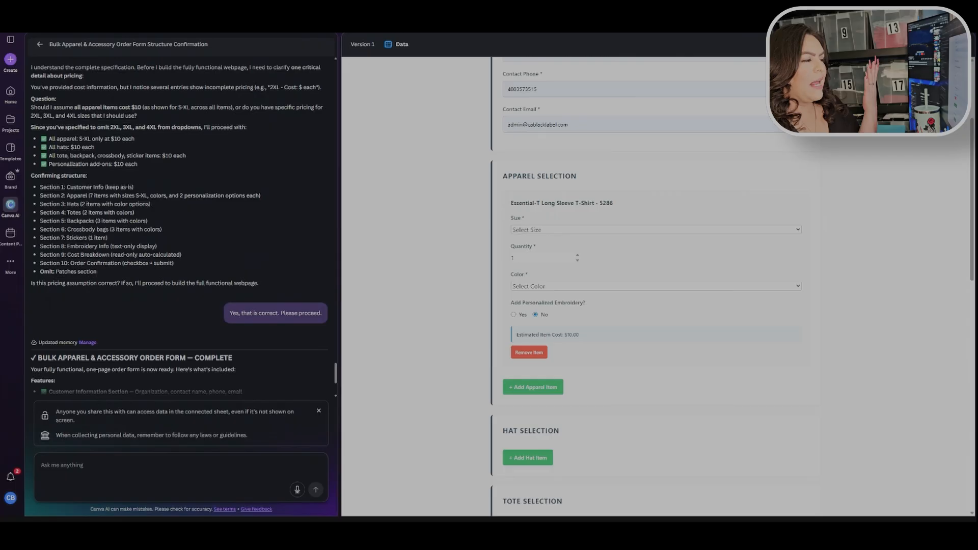
pyautogui.click(577, 256)
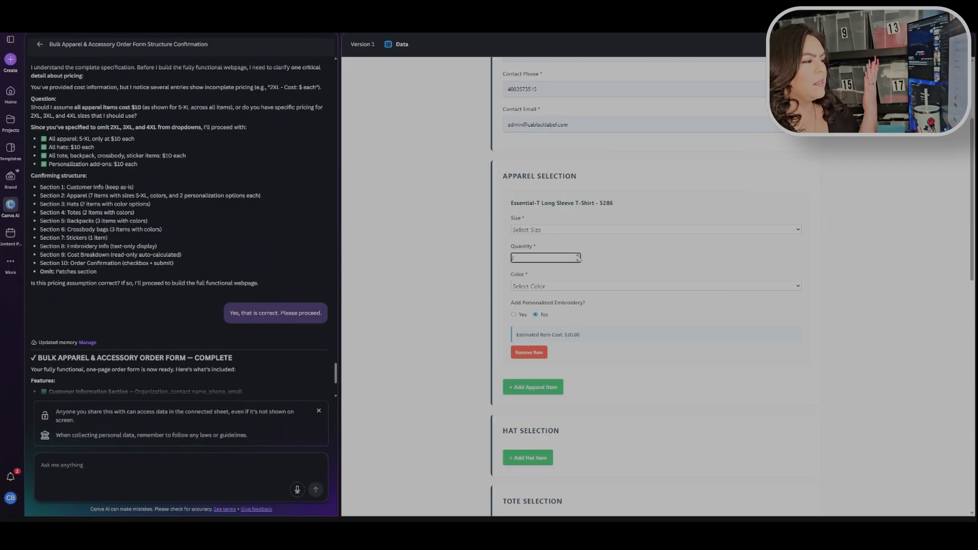
pyautogui.press('Tab')
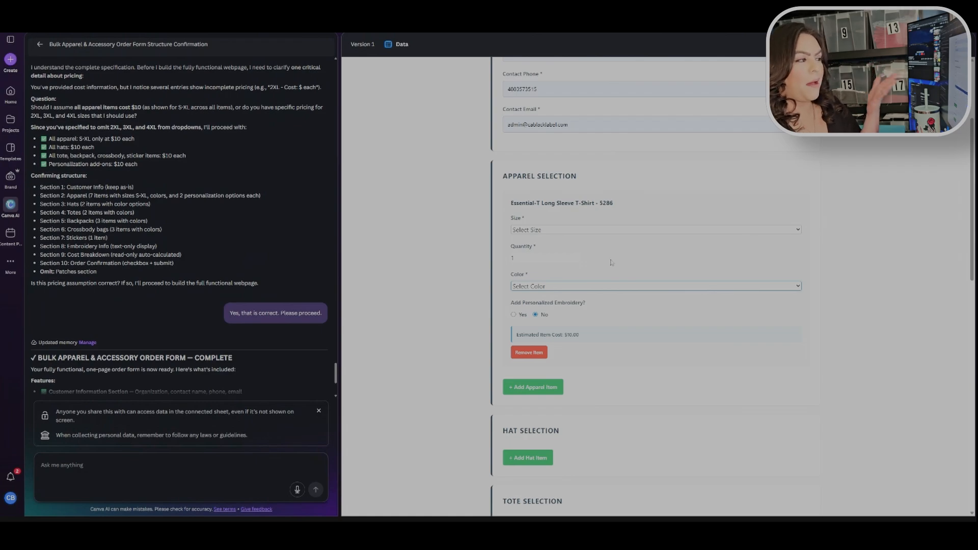
pyautogui.click(645, 270)
pyautogui.scroll(-2, 601, 271)
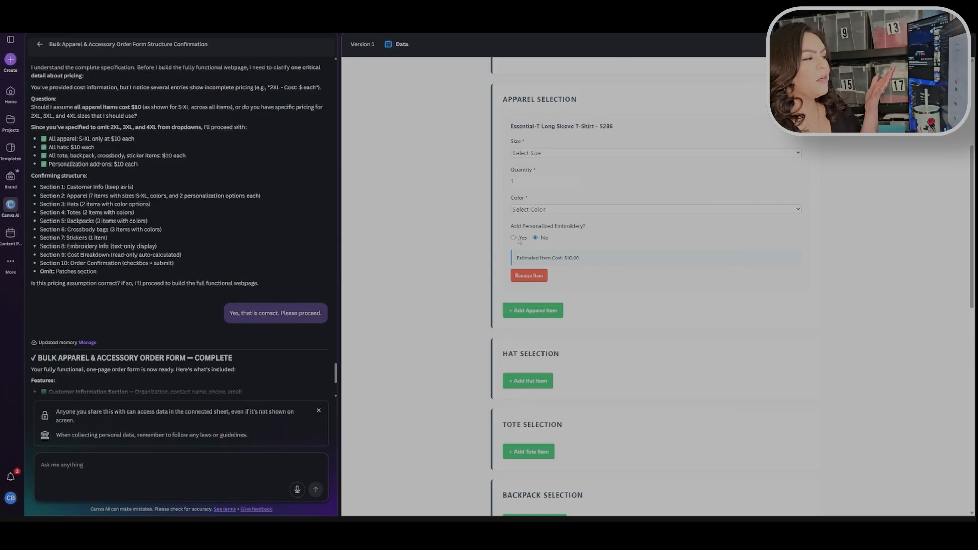
# Enable personalized embroidery for the T-shirt and select size S with the color Athletic Dark Green
pyautogui.click(514, 238)
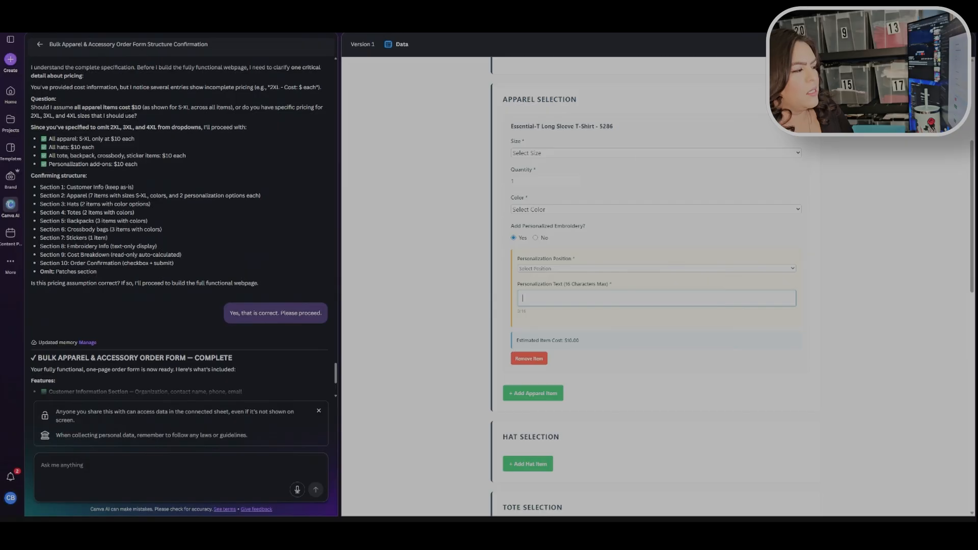
pyautogui.click(627, 154)
pyautogui.click(631, 175)
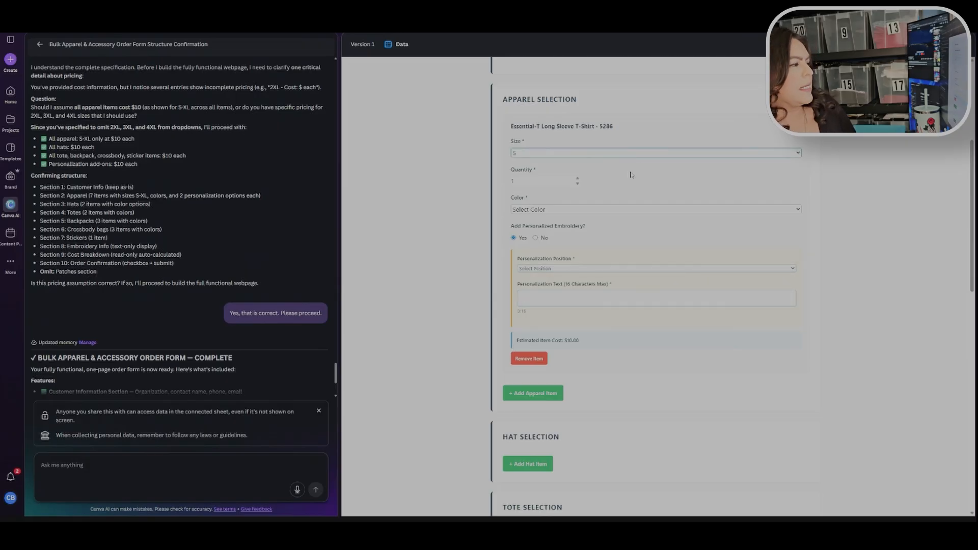
pyautogui.click(626, 210)
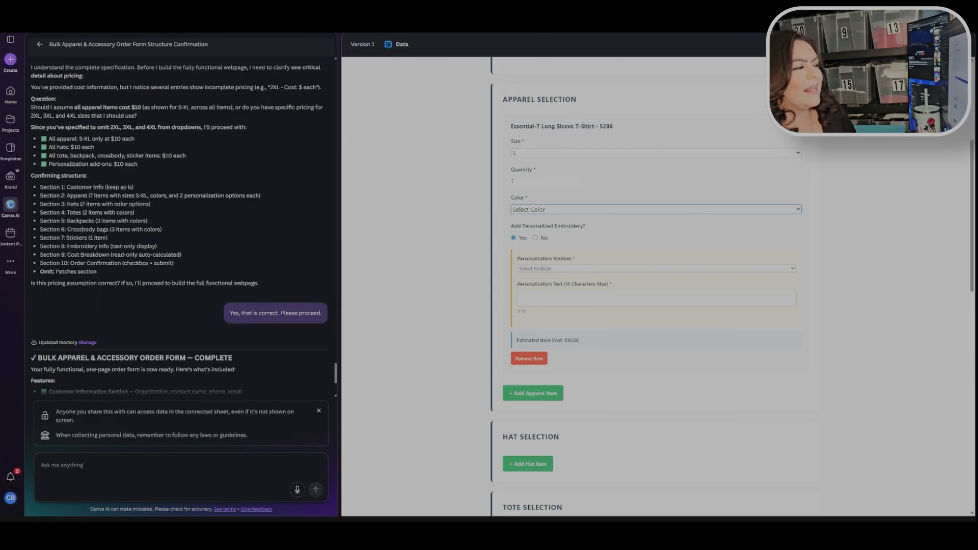
pyautogui.click(611, 235)
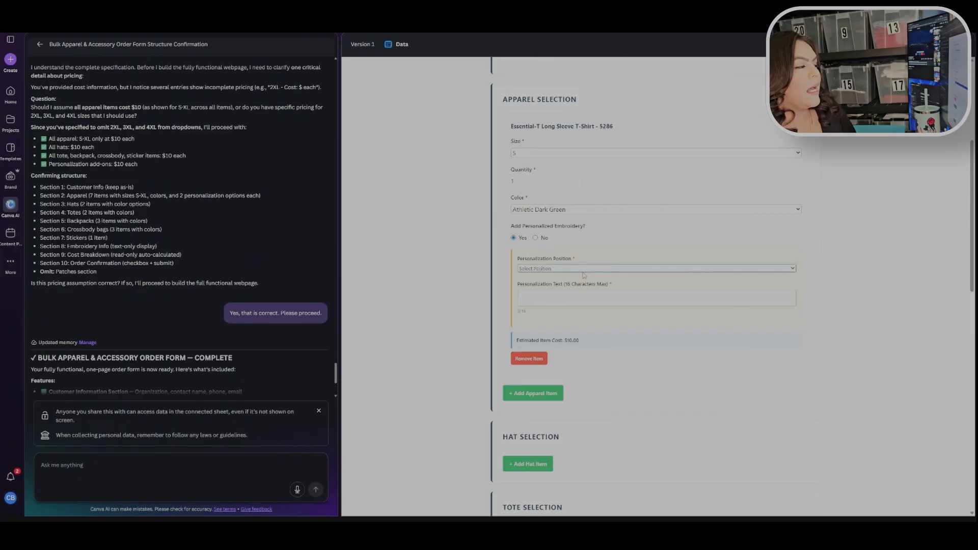
# Set the T-shirt's personalization position to Above Design and enter "I love" as the personalization text
pyautogui.click(575, 287)
pyautogui.click(573, 298)
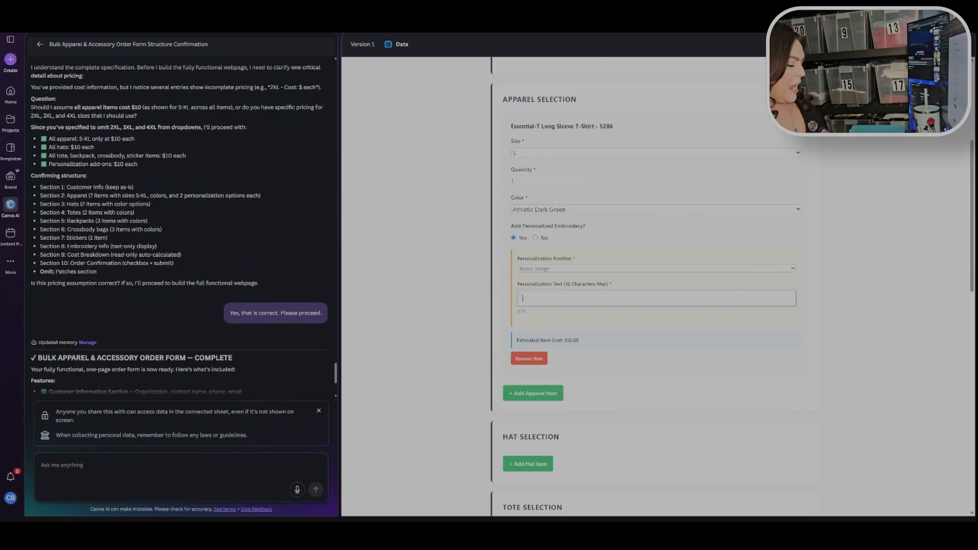
pyautogui.write('I love')
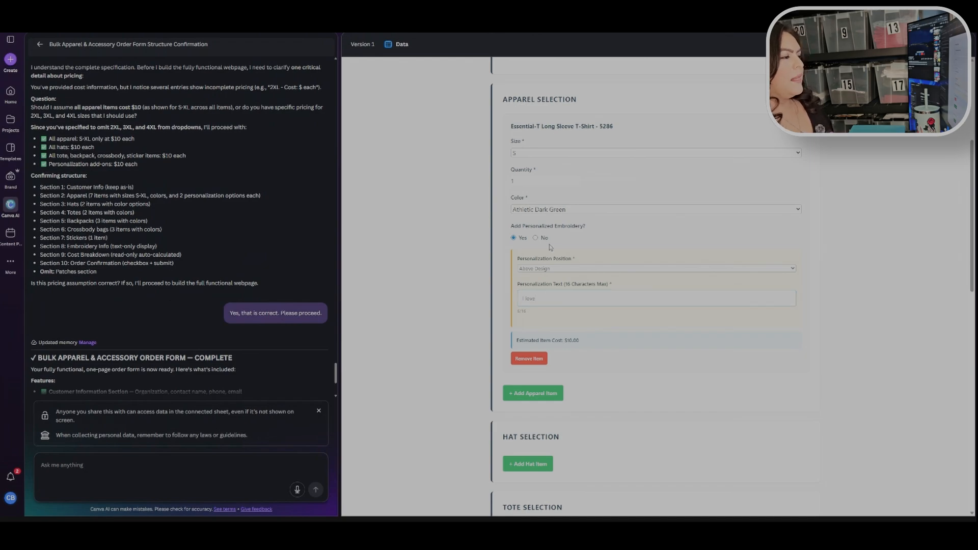
pyautogui.scroll(-1, 681, 276)
pyautogui.scroll(-2, 700, 312)
pyautogui.scroll(3, 605, 254)
pyautogui.scroll(-1, 610, 302)
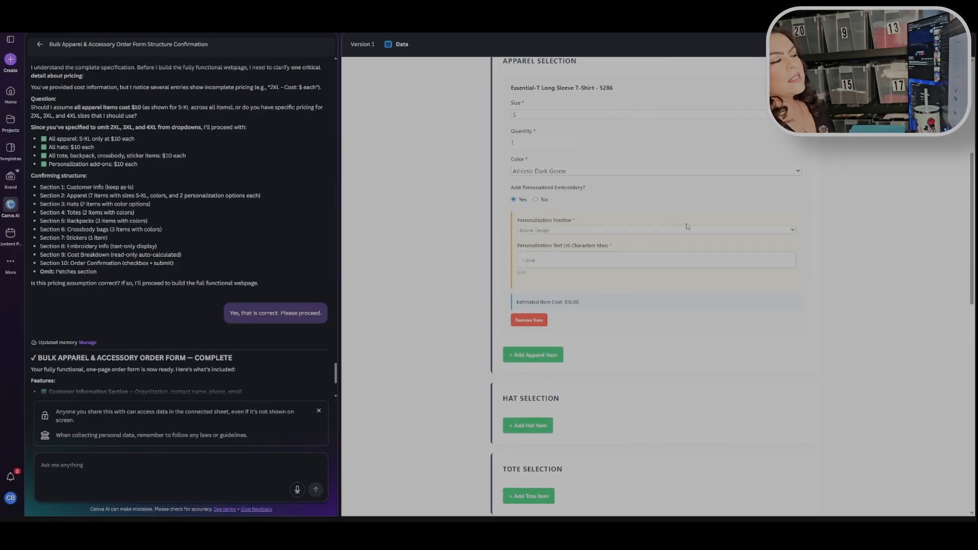
# Change the personalization position to Below Design and extend the text to "I love Hot moms!"
pyautogui.click(636, 231)
pyautogui.click(631, 237)
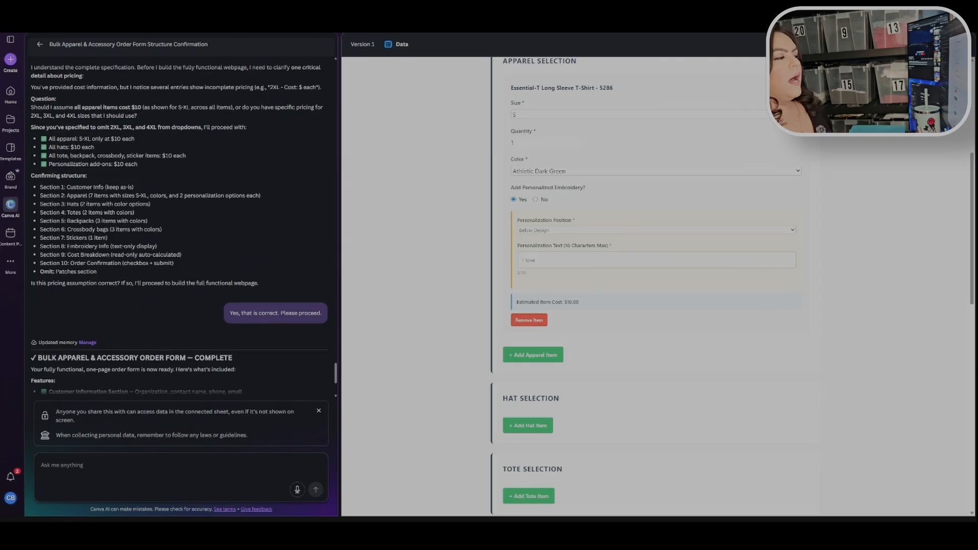
pyautogui.click(567, 262)
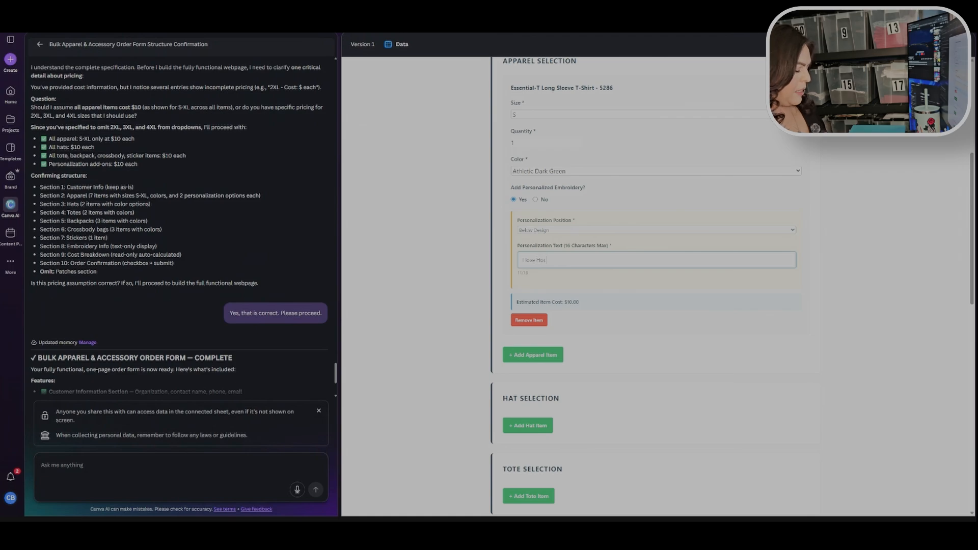
pyautogui.write('Hot moms!')
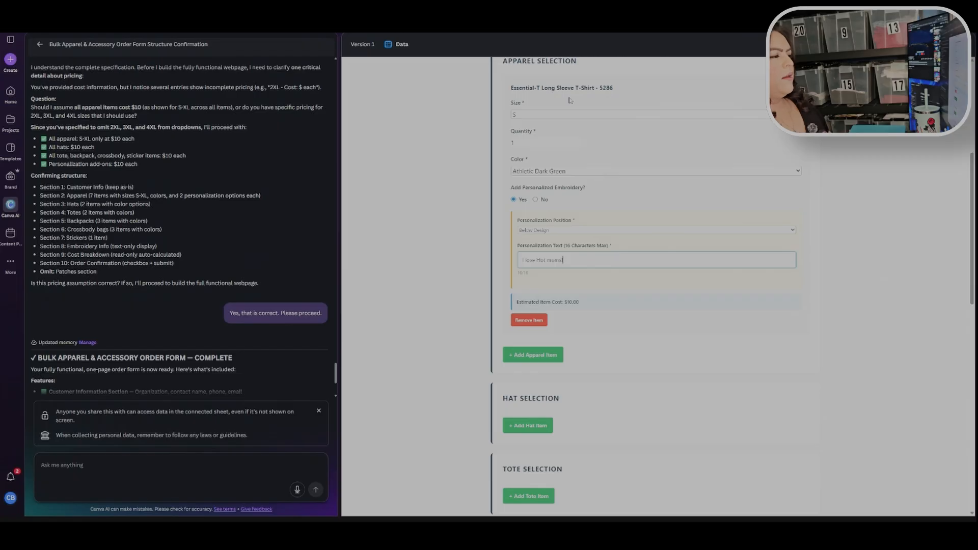
pyautogui.click(843, 285)
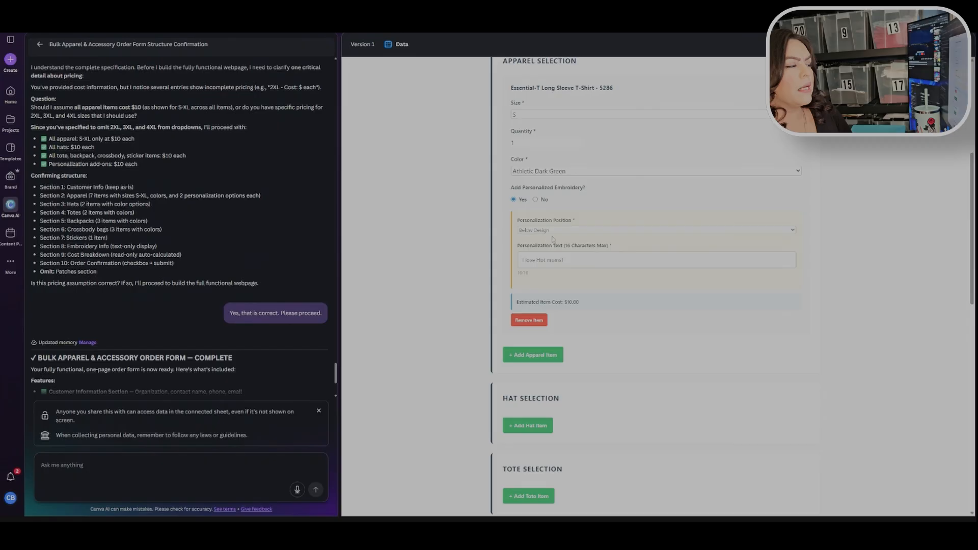
# Check the order summary and cost breakdown for the T-shirt, comparing it with the feature list in the AI's reply
pyautogui.scroll(-12, 845, 325)
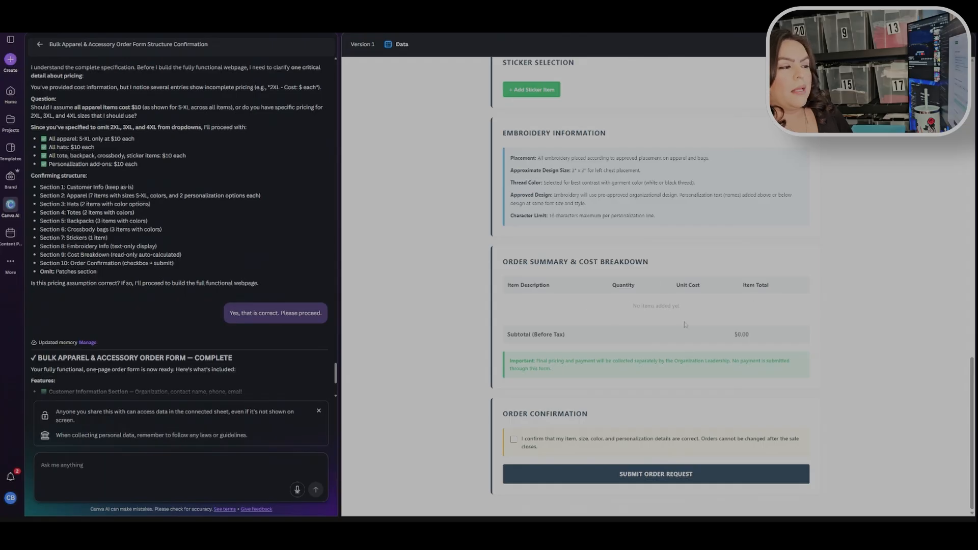
pyautogui.scroll(15, 404, 295)
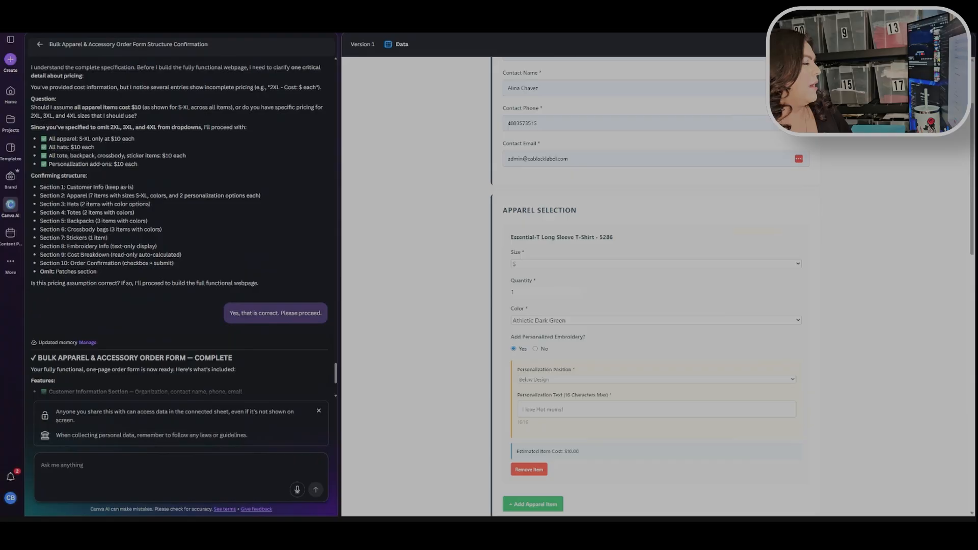
pyautogui.scroll(-4, 186, 361)
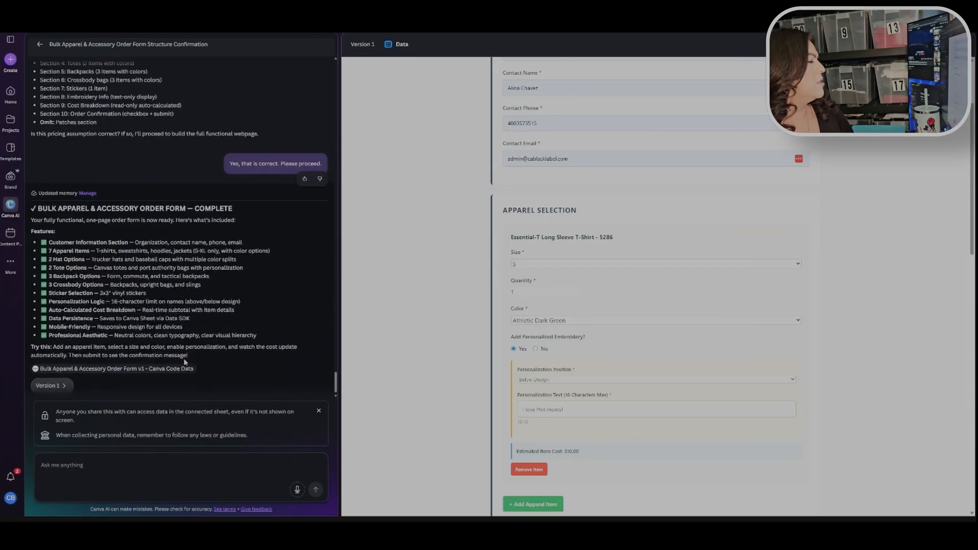
# Draft a follow-up prompt beginning "In Section 2, Apparel Selection:" that asks for multiple apparel options and separate top and bottom personalization input fields
pyautogui.click(173, 486)
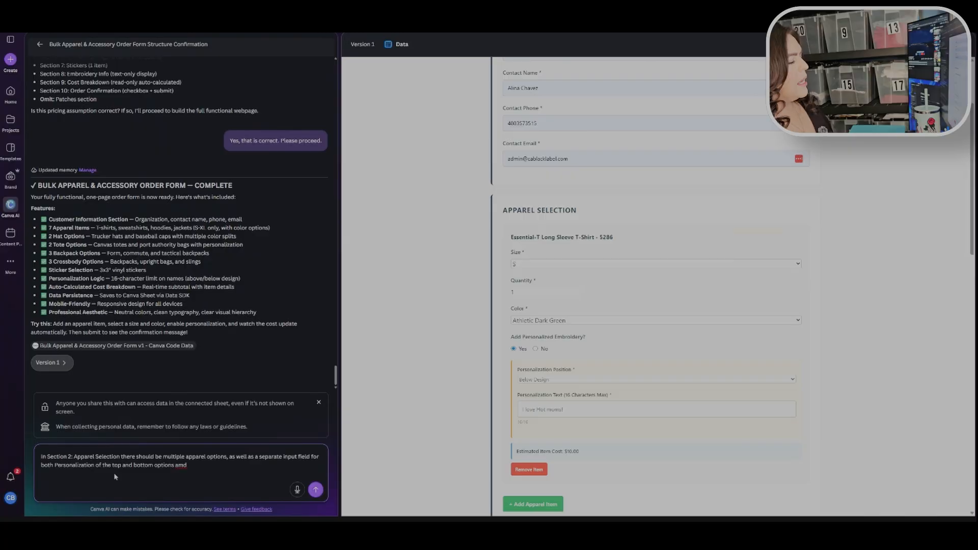
pyautogui.press('BackSpace')
pyautogui.write(',')
pyautogui.press('Right')
pyautogui.press('Right')
pyautogui.press('Right')
pyautogui.press('Right')
pyautogui.press('Right')
pyautogui.press('Right')
pyautogui.press('Right')
pyautogui.press('Right')
pyautogui.press('Right')
pyautogui.press('Right')
pyautogui.press('Right')
pyautogui.press('Right')
pyautogui.press('Right')
pyautogui.press('Right')
pyautogui.press('Right')
pyautogui.press('Right')
pyautogui.press('Right')
pyautogui.press('Right')
pyautogui.write(':')
# Revise the prompt to say "apparel options as provided", specify free-text personalization fields, and ask that selected items populate Order Summary & Cost Breakdown
pyautogui.press('Right')
pyautogui.press('Right')
pyautogui.press('Right')
pyautogui.press('Right')
pyautogui.press('Right')
pyautogui.press('Right')
pyautogui.press('Right')
pyautogui.press('Right')
pyautogui.press('Right')
pyautogui.press('Right')
pyautogui.press('Right')
pyautogui.press('Right')
pyautogui.press('Right')
pyautogui.press('Right')
pyautogui.press('Right')
pyautogui.press('Right')
pyautogui.press('Right')
pyautogui.press('Right')
pyautogui.press('Right')
pyautogui.press('Right')
pyautogui.press('Right')
pyautogui.press('Right')
pyautogui.press('Right')
pyautogui.press('Right')
pyautogui.press('Right')
pyautogui.press('Right')
pyautogui.press('Right')
pyautogui.press('Right')
pyautogui.press('Right')
pyautogui.press('Right')
pyautogui.press('Right')
pyautogui.press('Right')
pyautogui.press('Right')
pyautogui.press('Right')
pyautogui.press('Right')
pyautogui.press('Right')
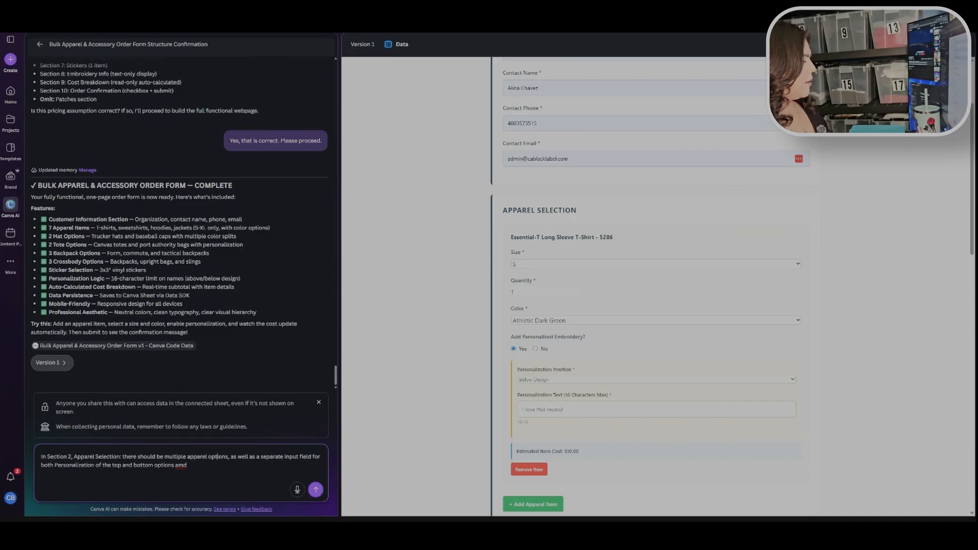
pyautogui.press('BackSpace')
pyautogui.write('as provided')
pyautogui.press('Right')
pyautogui.press('Right')
pyautogui.press('Right')
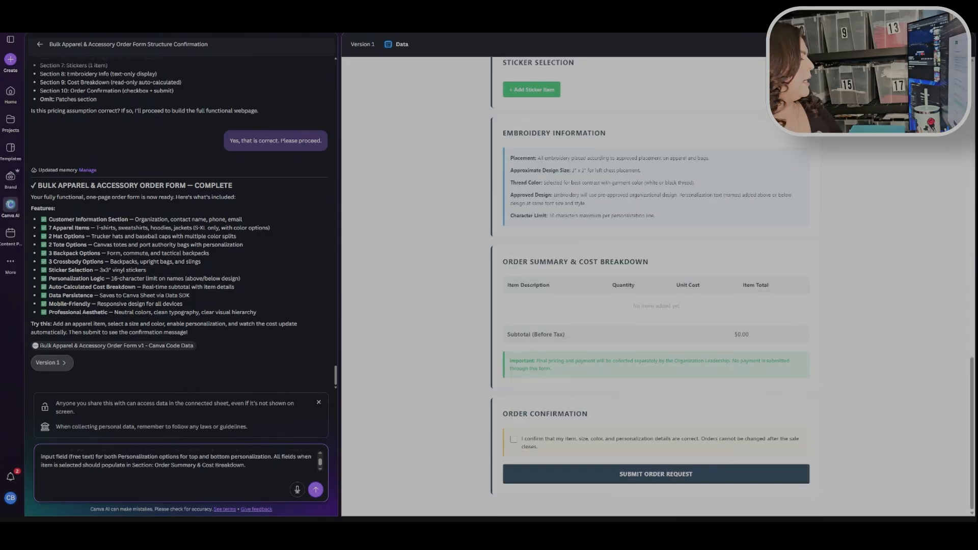
# Reread the prompt from its beginning and add "when selected" after "top and bottom personalization"
pyautogui.press('Up')
pyautogui.press('Up')
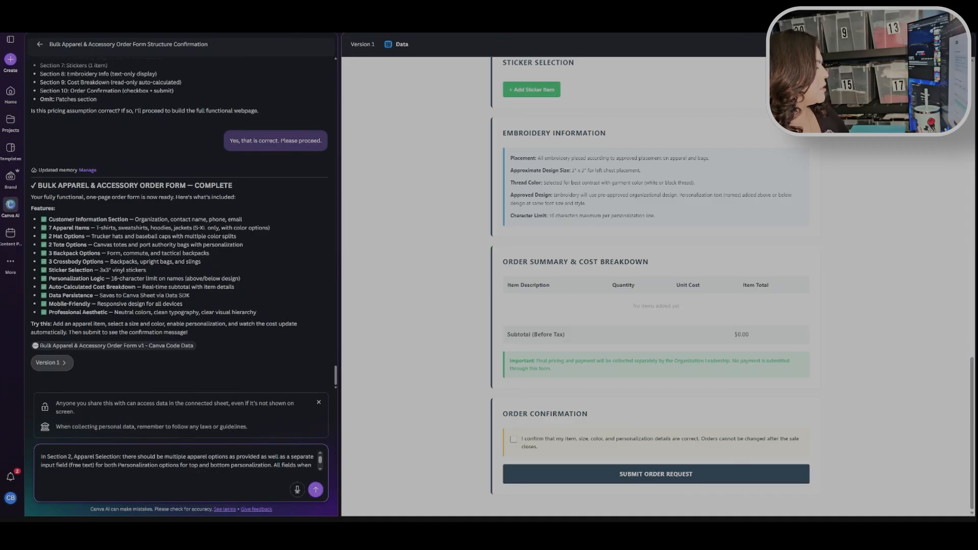
pyautogui.scroll(-1, 176, 461)
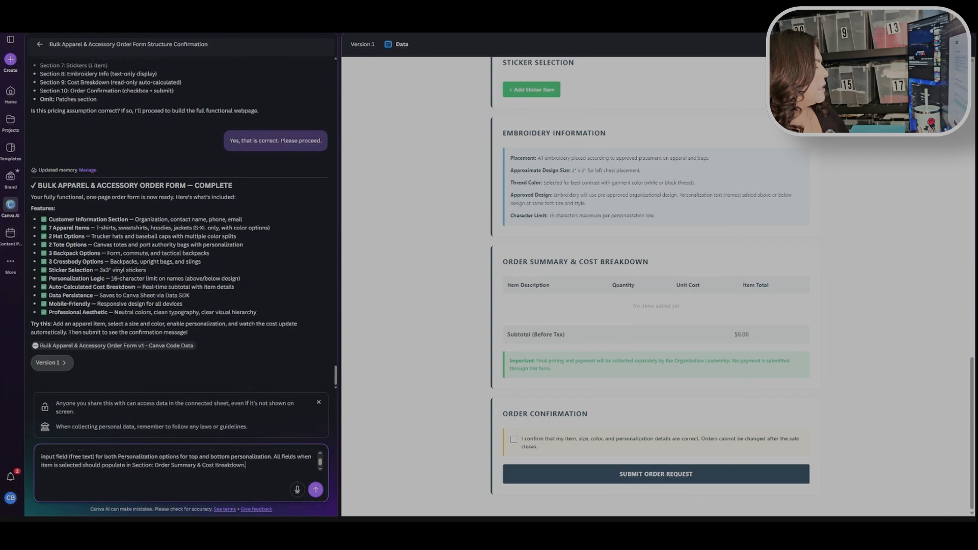
pyautogui.write('when selecte')
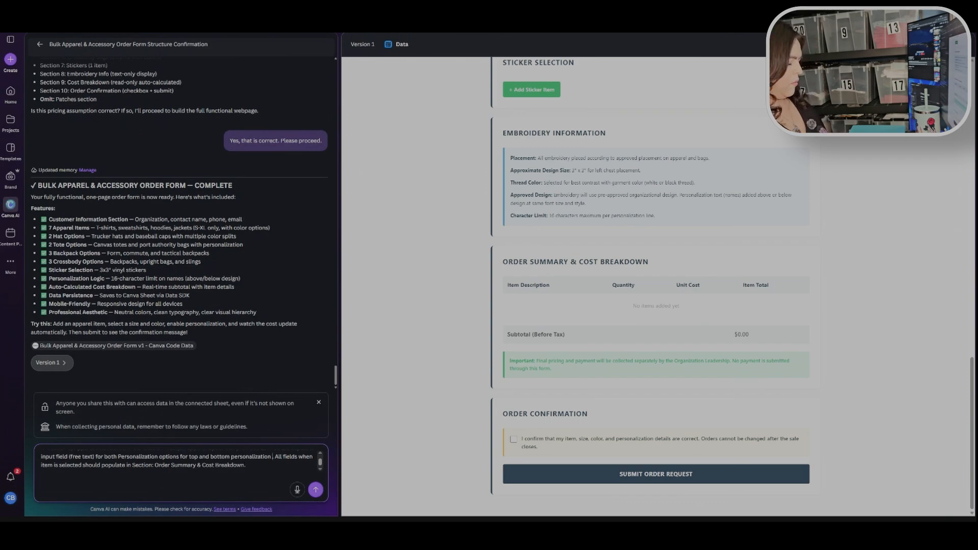
pyautogui.write('d')
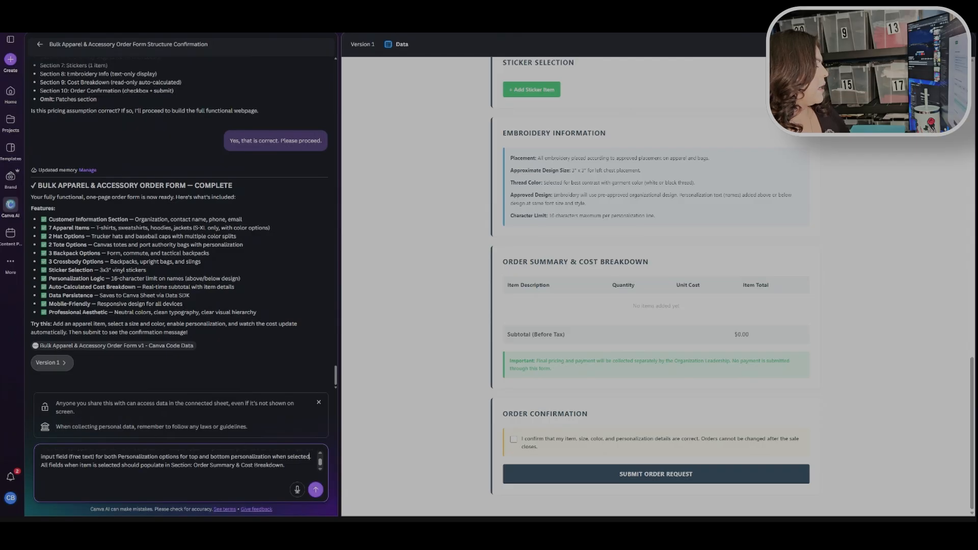
# Extend the prompt's last sentence with "to give subtotal of cost for all selected items." and send it to the AI
pyautogui.write('to give')
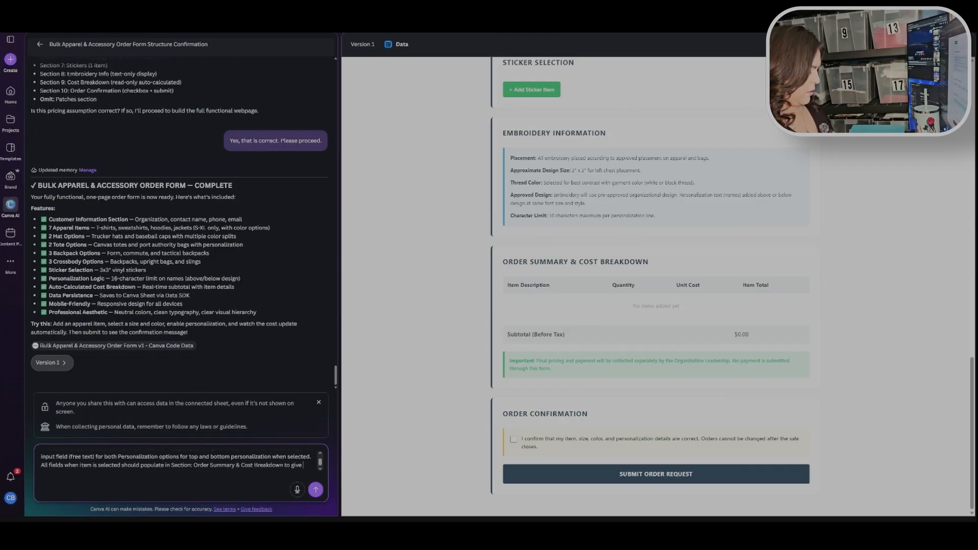
pyautogui.write(' subtotal')
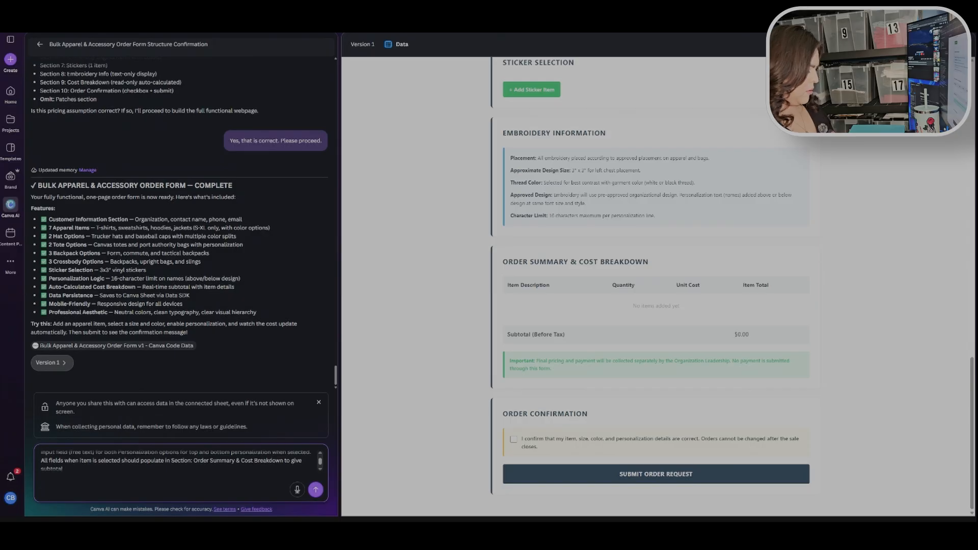
pyautogui.write(' of cost')
pyautogui.write(' for each se')
pyautogui.write('lecte')
pyautogui.press('BackSpace')
pyautogui.press('BackSpace')
pyautogui.press('BackSpace')
pyautogui.press('BackSpace')
pyautogui.press('BackSpace')
pyautogui.press('BackSpace')
pyautogui.press('BackSpace')
pyautogui.press('BackSpace')
pyautogui.press('BackSpace')
pyautogui.press('BackSpace')
pyautogui.press('BackSpace')
pyautogui.press('BackSpace')
pyautogui.press('BackSpace')
pyautogui.press('BackSpace')
pyautogui.press('BackSpace')
pyautogui.press('BackSpace')
pyautogui.press('BackSpace')
pyautogui.press('BackSpace')
pyautogui.write('for a')
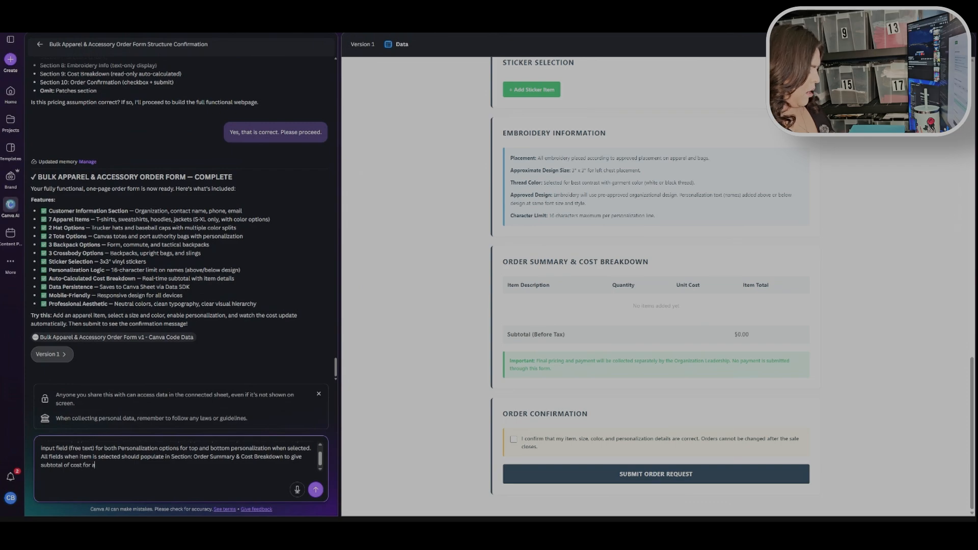
pyautogui.write('ll selecte')
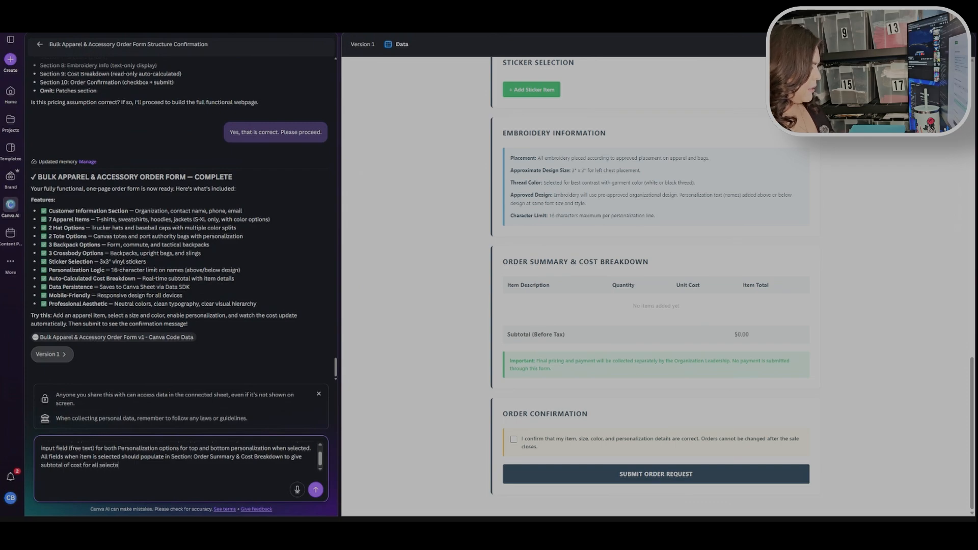
pyautogui.write('d items.')
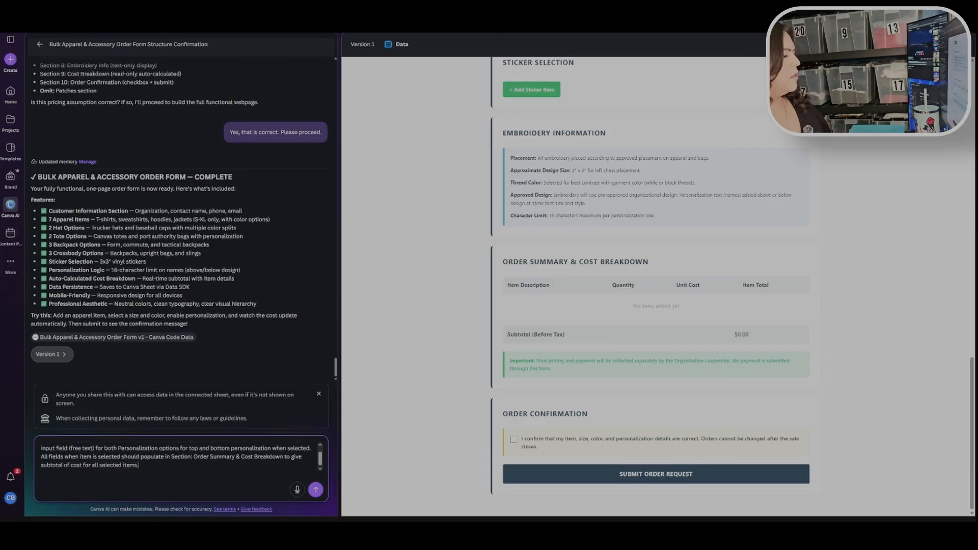
pyautogui.press('Return')
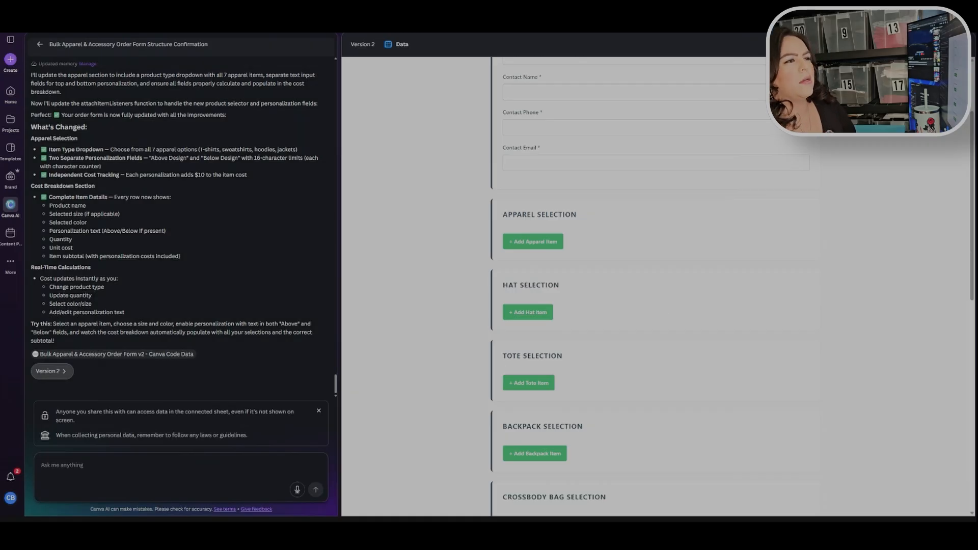
# Show the source code of the Version 2 order form and examine its styling rules
pyautogui.click(861, 44)
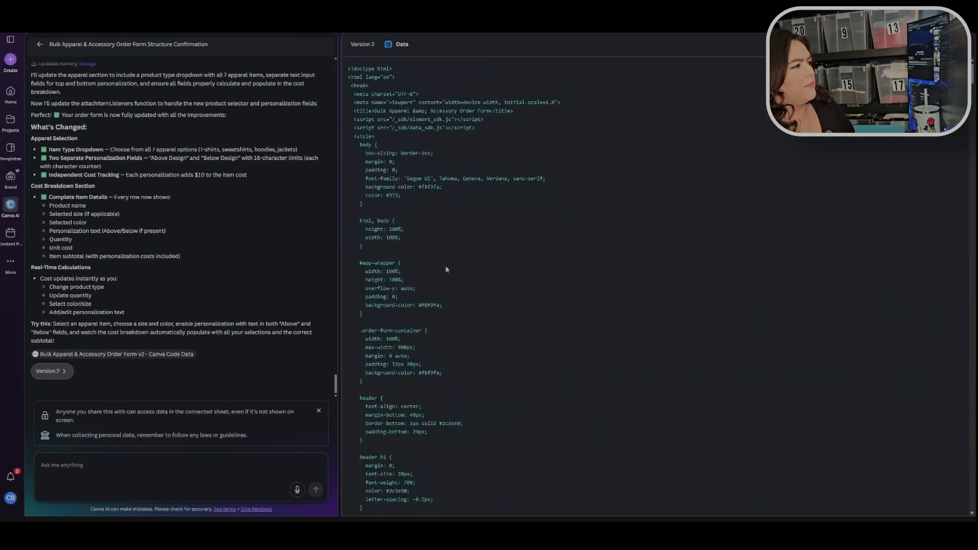
pyautogui.scroll(-15, 442, 274)
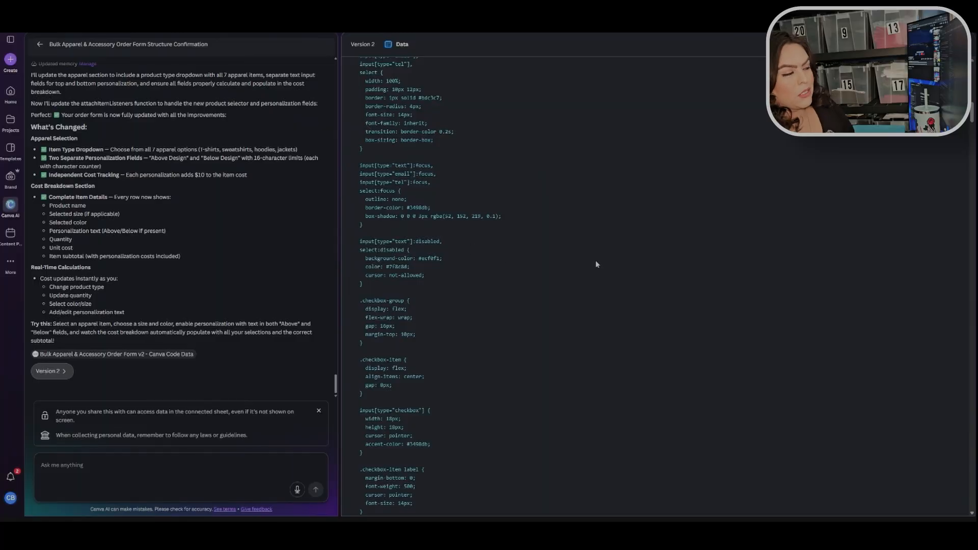
# Return to the Version 2 form preview and fill in the organization name and the contact's name, phone and e-mail
pyautogui.click(861, 45)
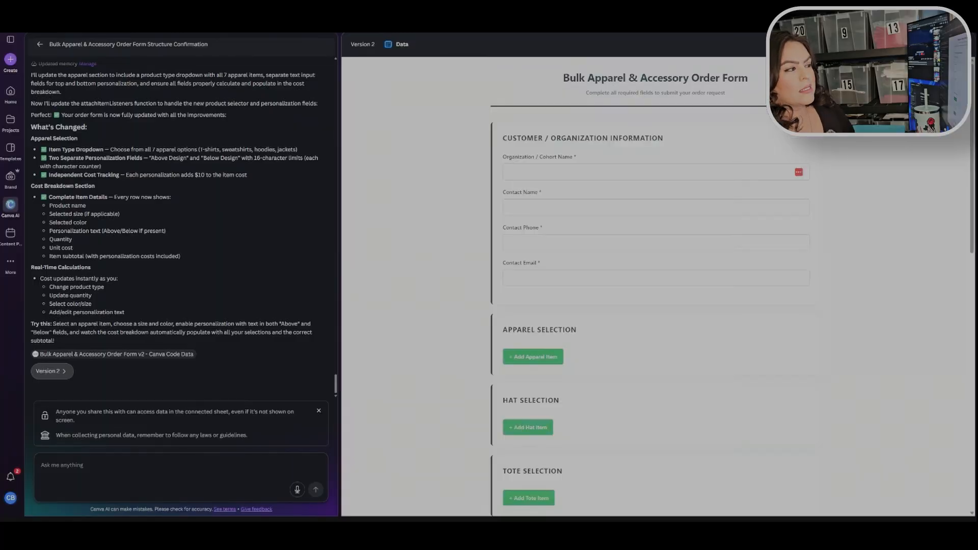
pyautogui.scroll(-3, 510, 214)
pyautogui.scroll(3, 531, 184)
pyautogui.click(529, 173)
pyautogui.click(532, 194)
pyautogui.scroll(-3, 459, 219)
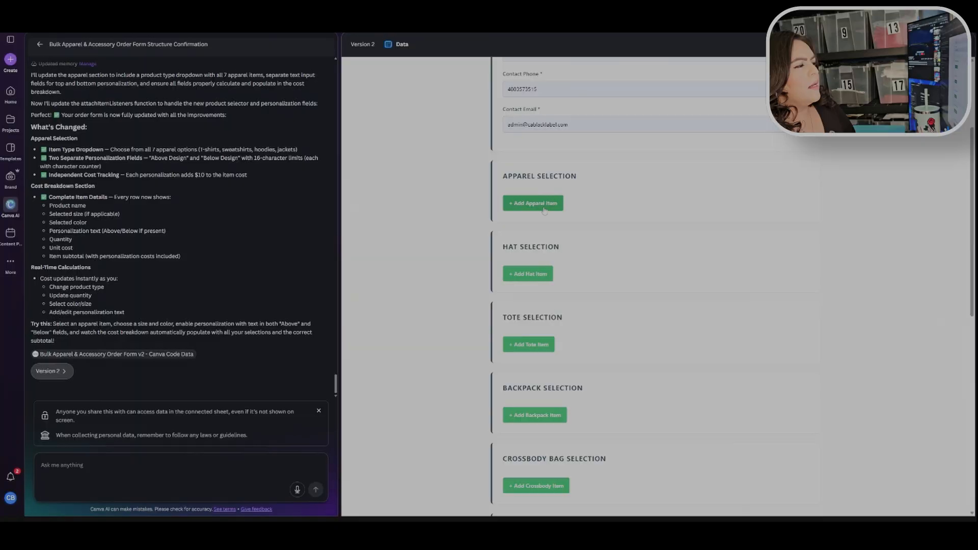
# Add an apparel item for the Gildan Heavy Blend Hooded Sweatshirt - 18500 in size L and color Athletic Purple
pyautogui.click(546, 205)
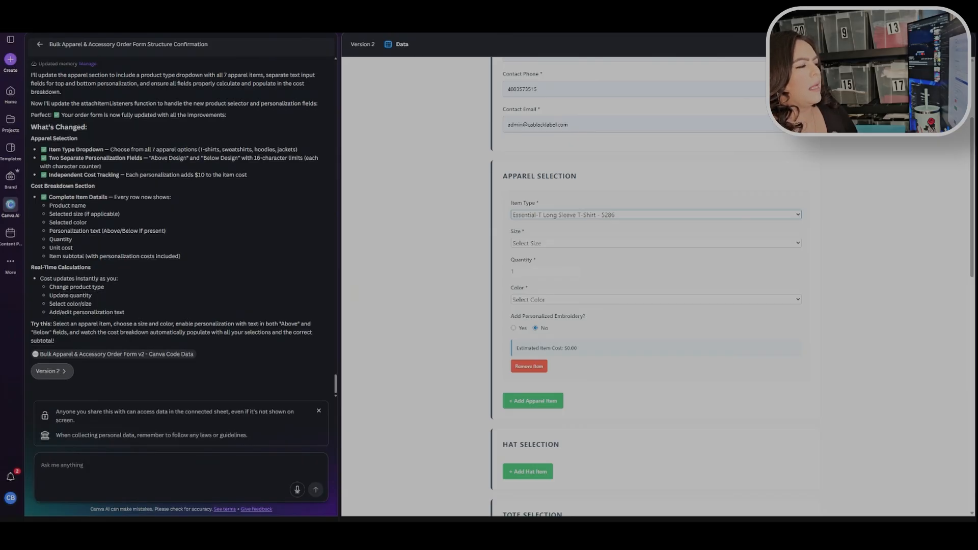
pyautogui.click(616, 251)
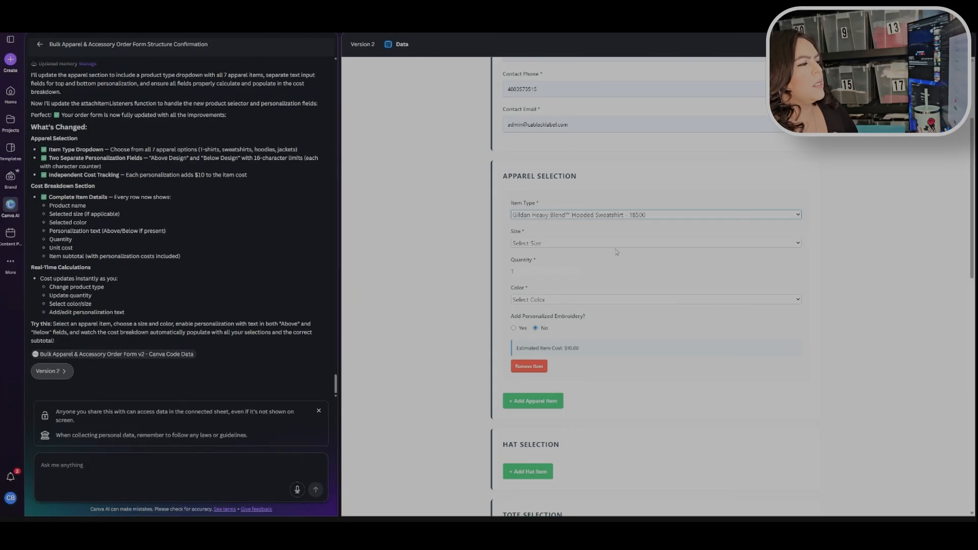
pyautogui.click(630, 247)
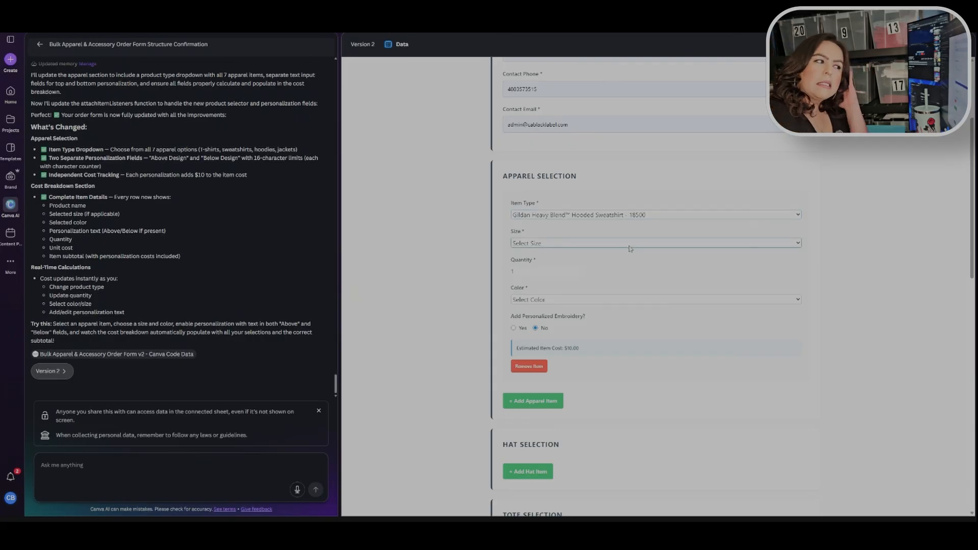
pyautogui.click(630, 277)
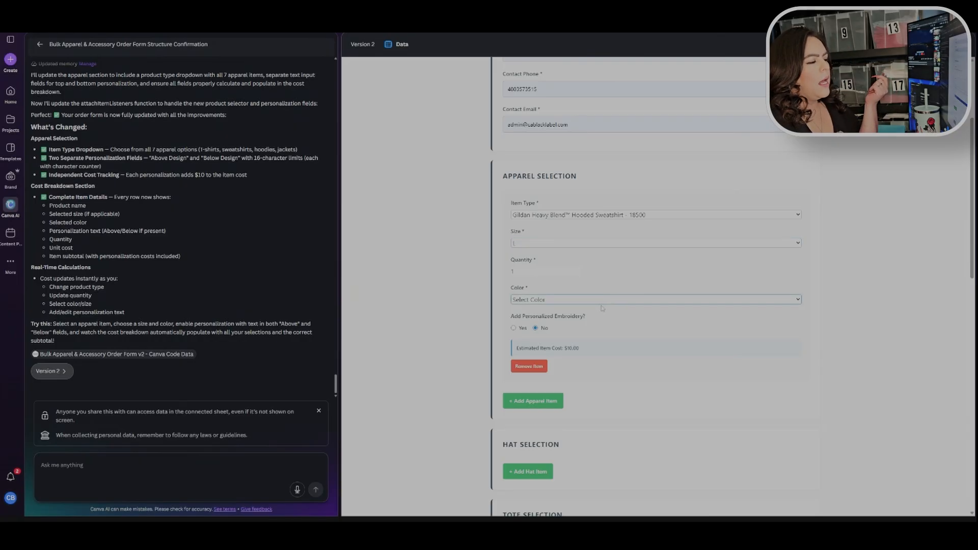
pyautogui.click(534, 315)
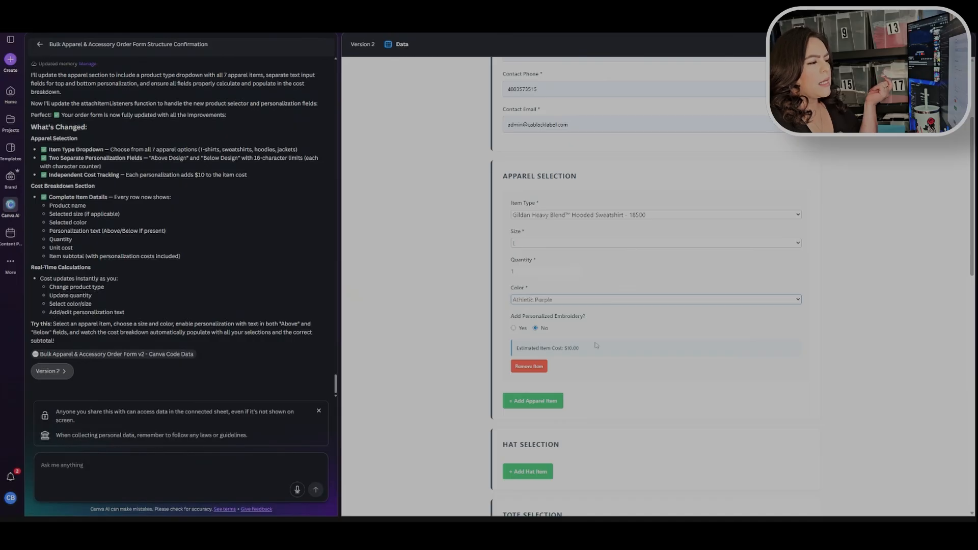
# Enable personalized embroidery on the hooded sweatshirt, with "I love" above the design and "Hot Dogs" below it
pyautogui.scroll(-2, 563, 300)
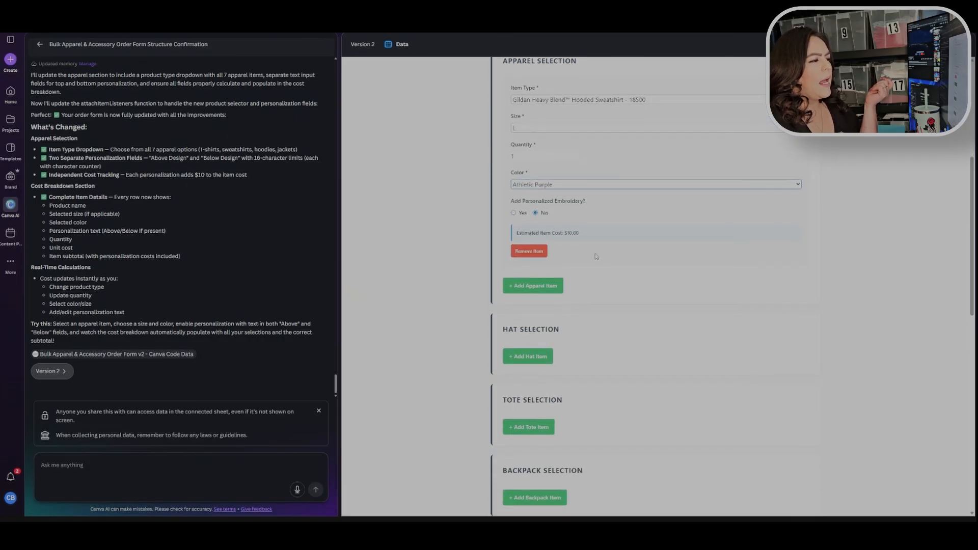
pyautogui.click(513, 213)
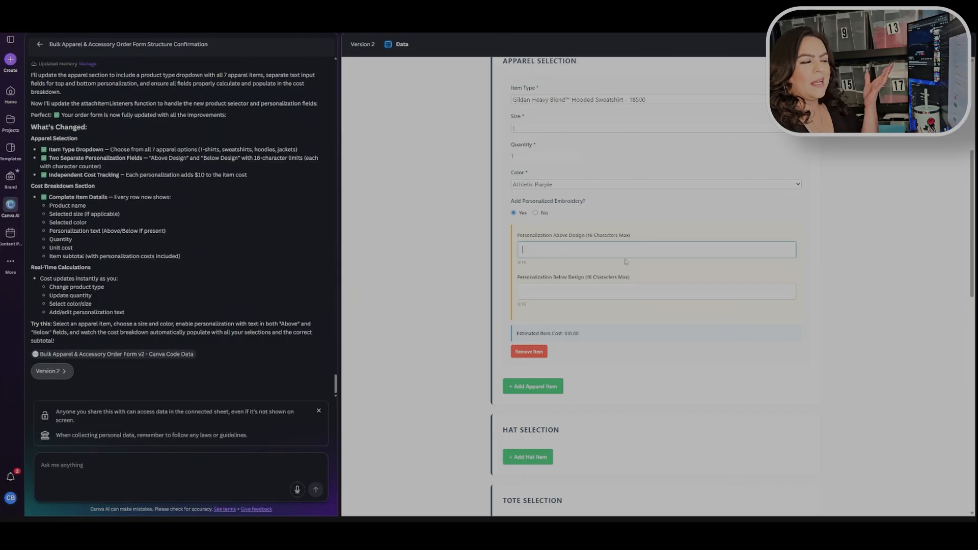
pyautogui.click(523, 292)
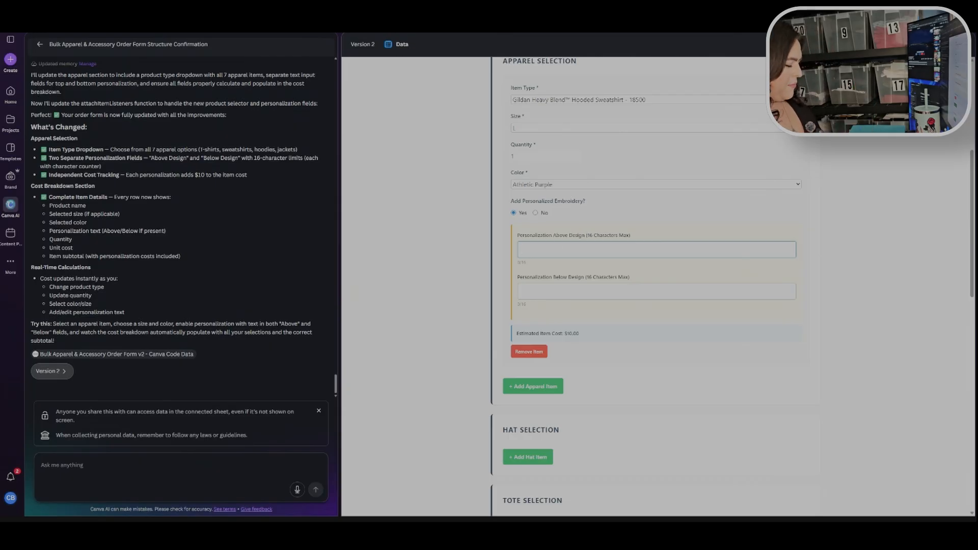
pyautogui.write('love')
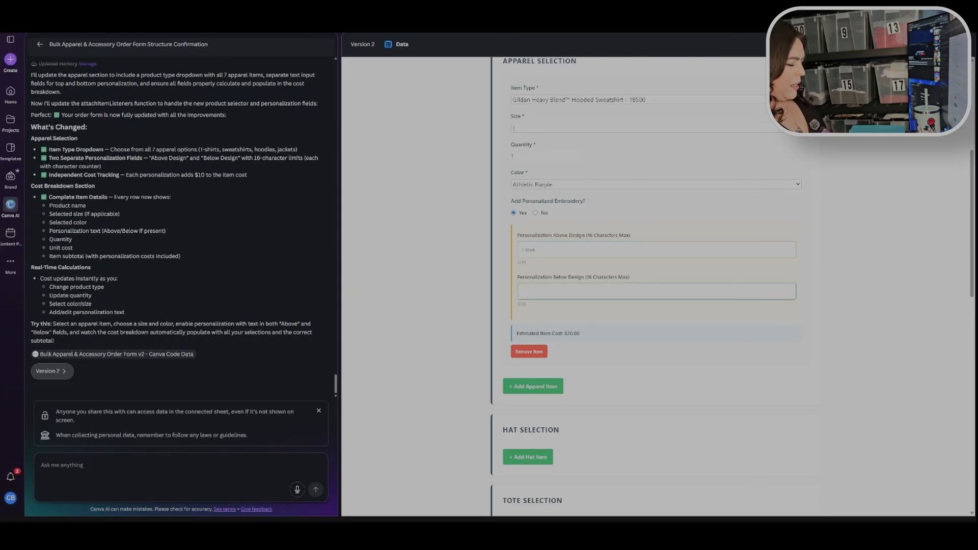
pyautogui.write('You')
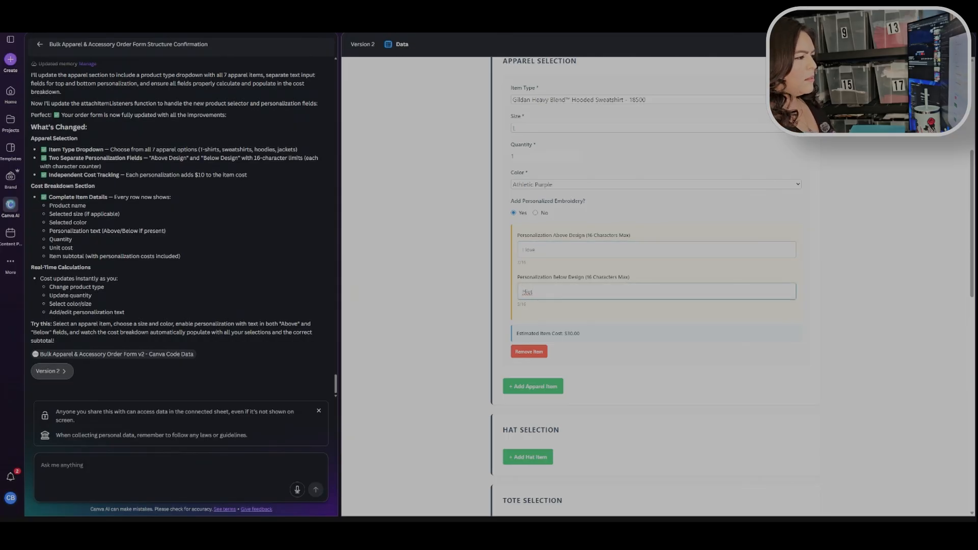
pyautogui.press('BackSpace')
pyautogui.press('BackSpace')
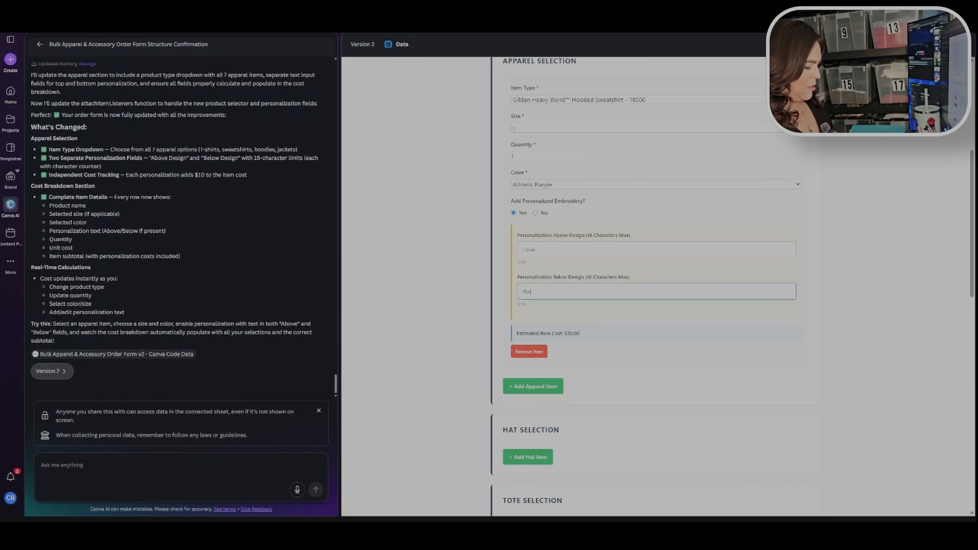
pyautogui.write('Dogs')
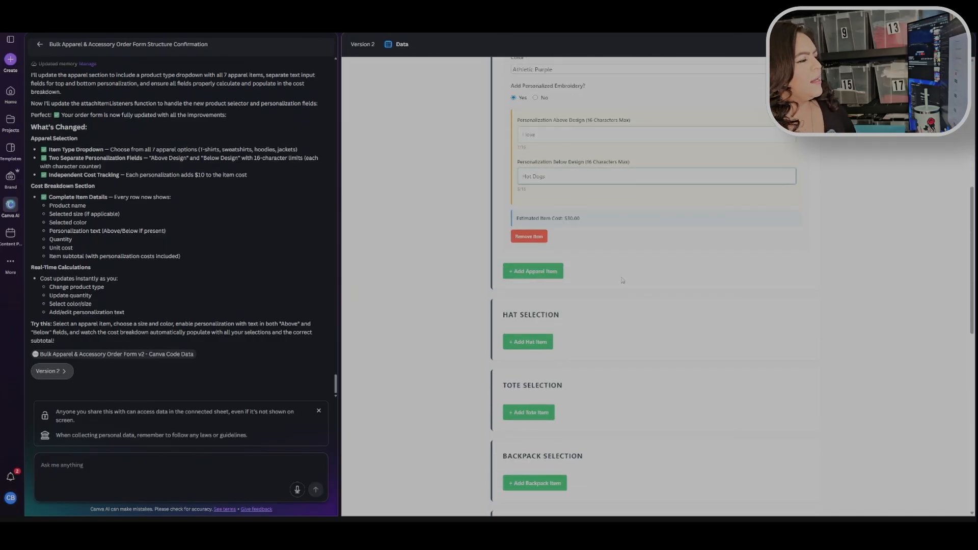
# Add a second apparel item and raise the hooded sweatshirt's quantity by one
pyautogui.scroll(-2, 596, 261)
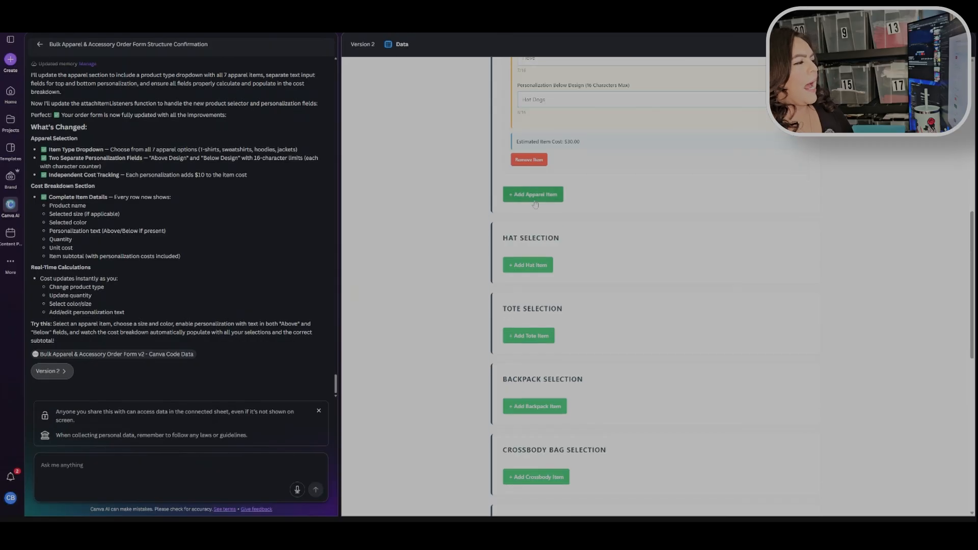
pyautogui.click(534, 200)
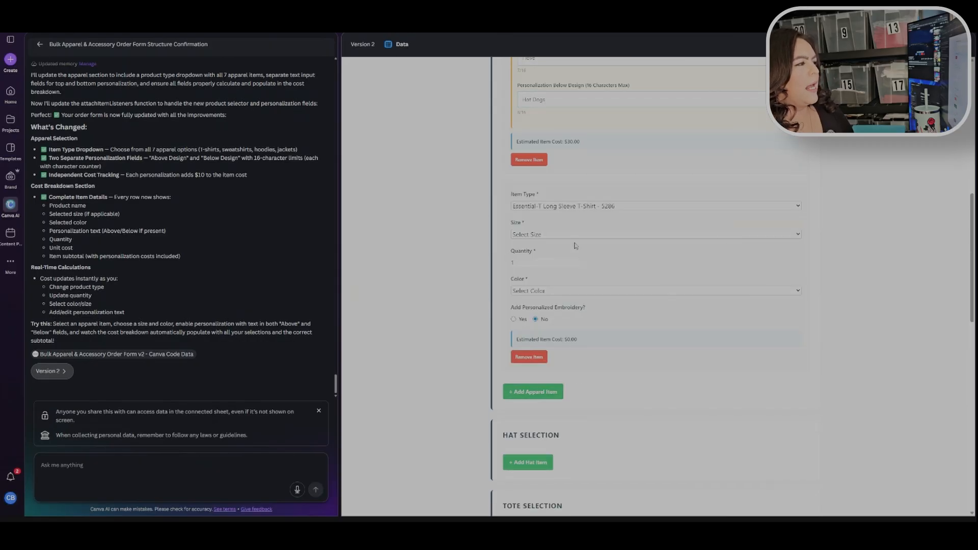
pyautogui.scroll(4, 586, 224)
pyautogui.click(578, 154)
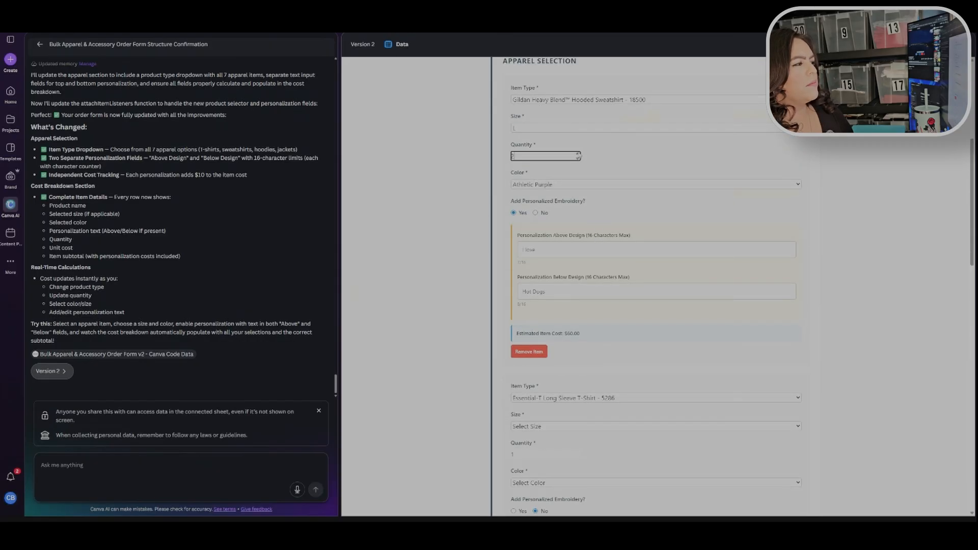
# Set the second apparel item to Sport-Tek Women's Hooded Soft Shell Jacket - LST980 in size S and show its color choices
pyautogui.scroll(-2, 655, 275)
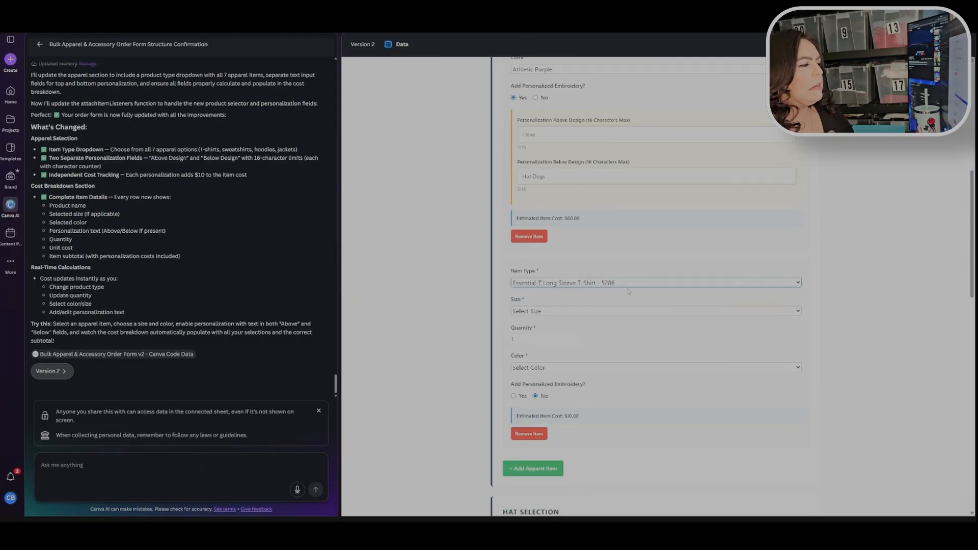
pyautogui.click(608, 365)
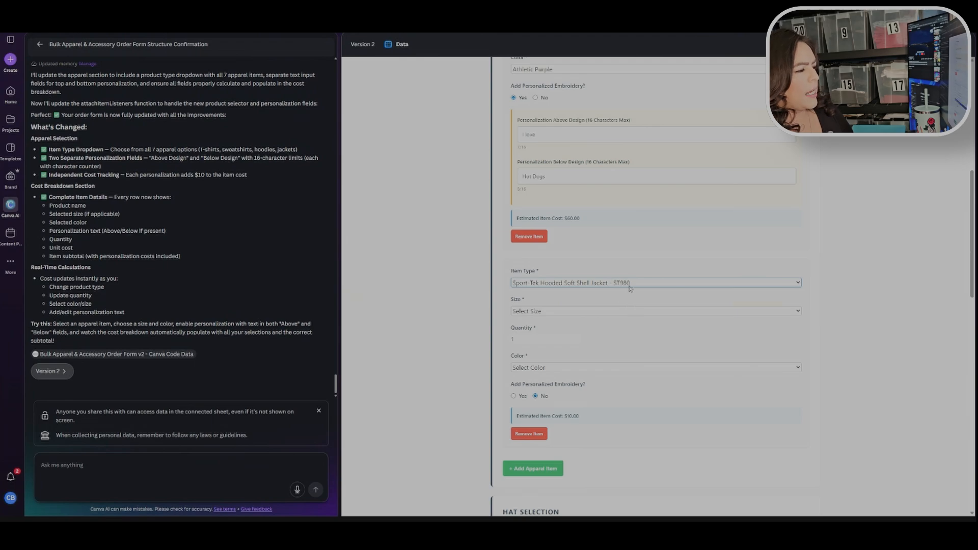
pyautogui.click(636, 371)
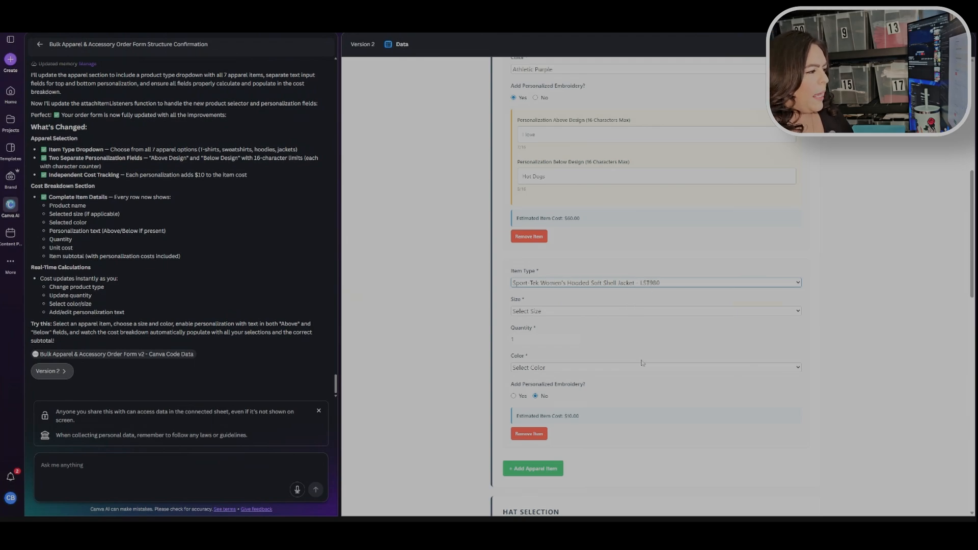
pyautogui.click(591, 315)
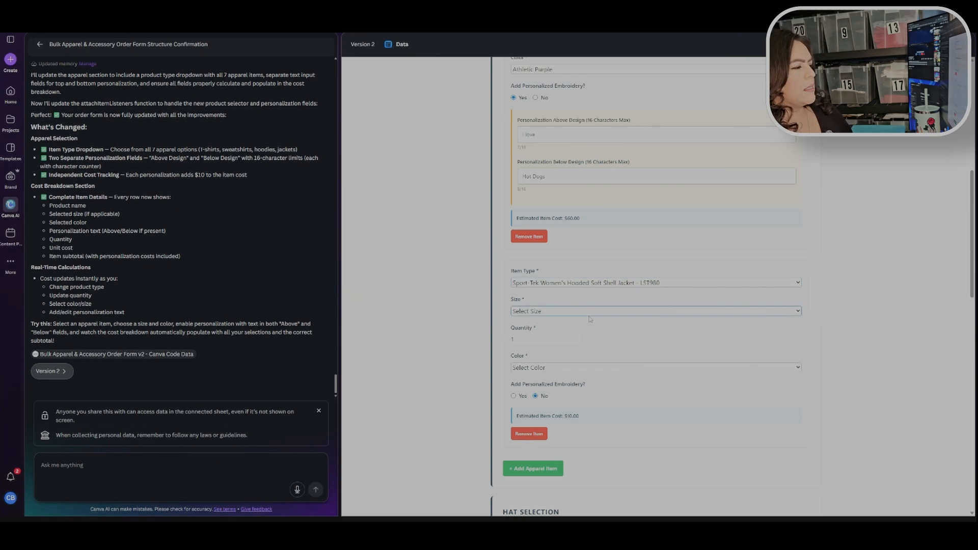
pyautogui.click(595, 330)
pyautogui.click(571, 370)
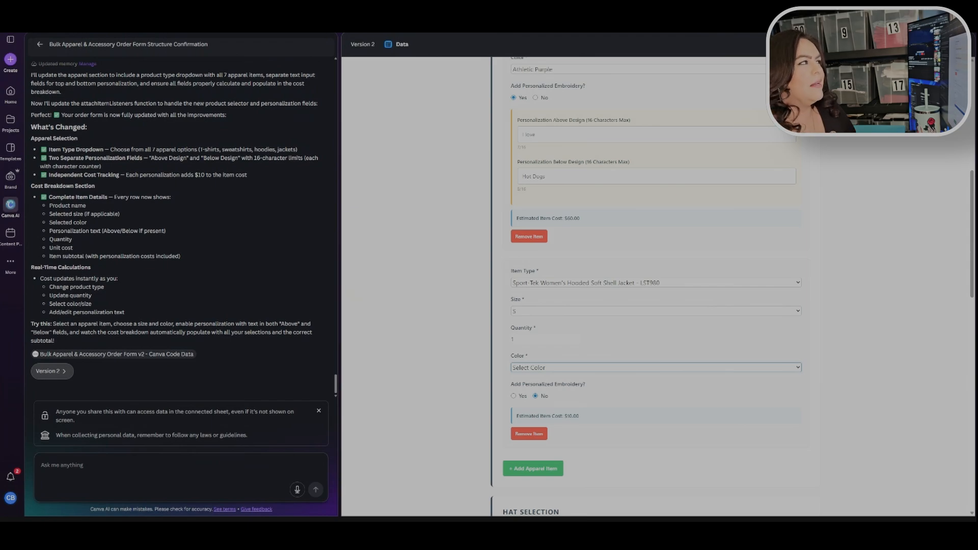
# Switch to the "Bulk Order form - Test 3" document and review the color options for the long sleeve T-shirt, crewneck and full-zip hoodie
pyautogui.hotkey('ctrl', 'Tab')
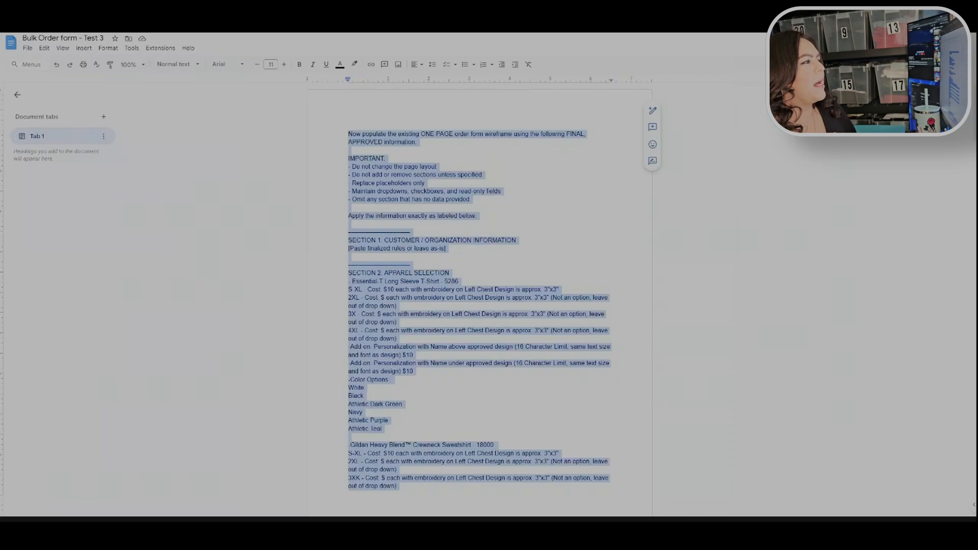
pyautogui.click(583, 314)
pyautogui.scroll(-3, 583, 314)
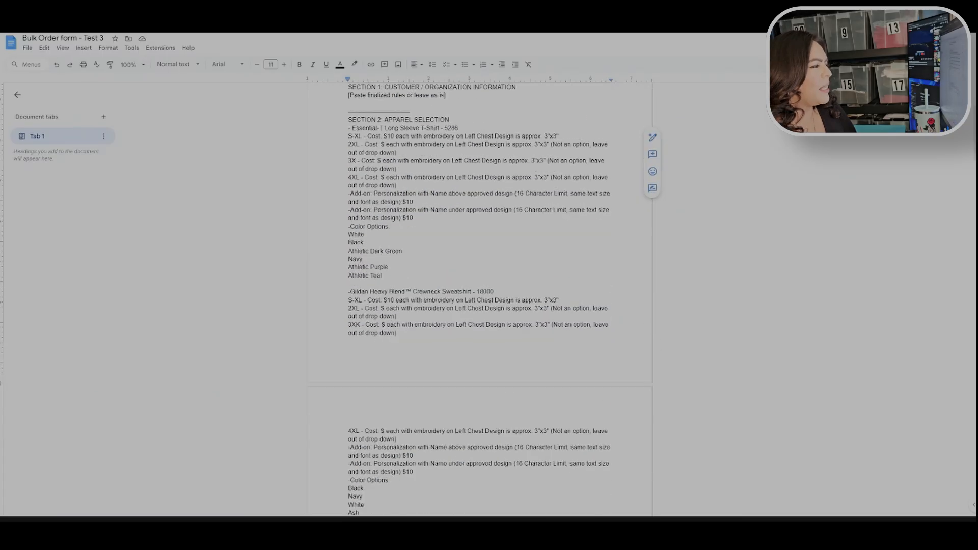
pyautogui.moveTo(351, 226); pyautogui.dragTo(392, 226)
pyautogui.moveTo(350, 128); pyautogui.dragTo(462, 127)
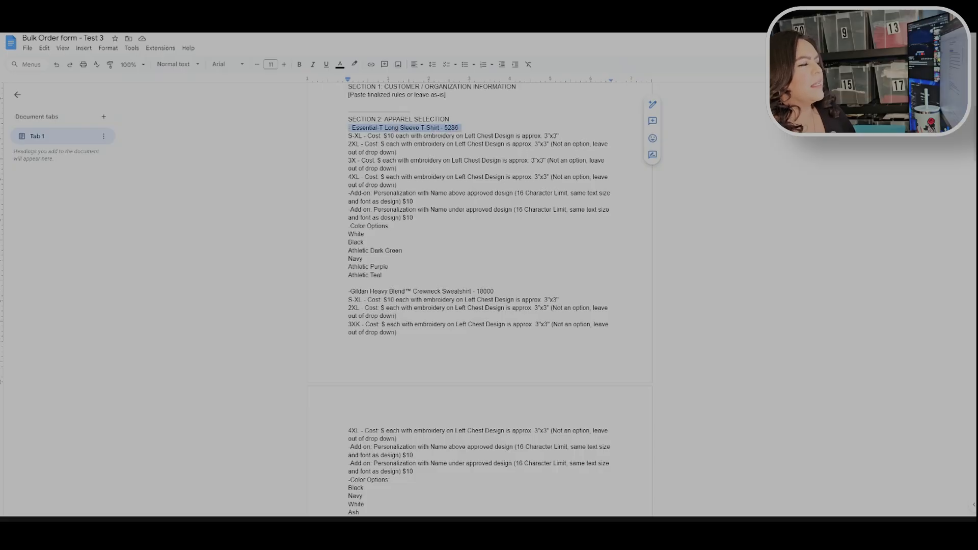
pyautogui.moveTo(383, 275); pyautogui.dragTo(349, 234)
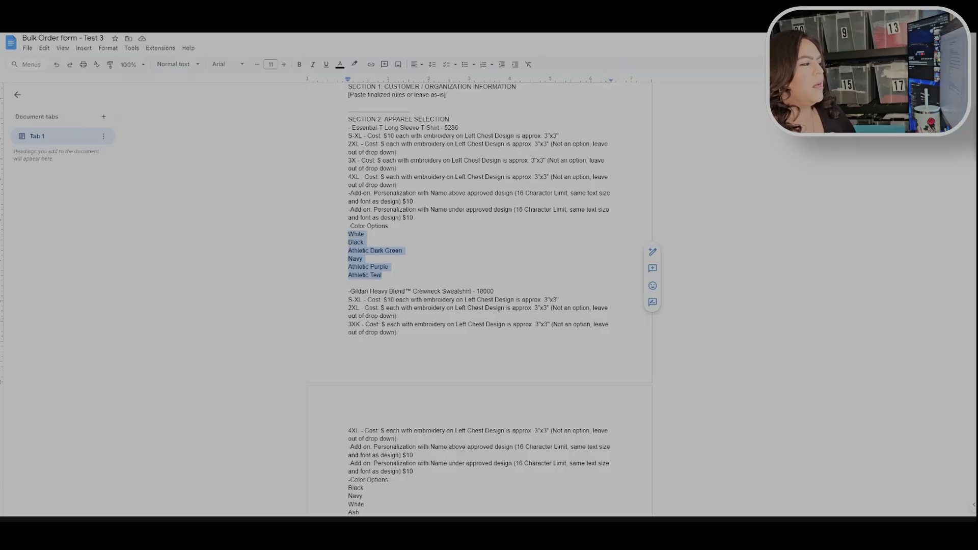
pyautogui.click(481, 308)
pyautogui.scroll(-3, 481, 306)
pyautogui.moveTo(374, 400); pyautogui.dragTo(349, 334)
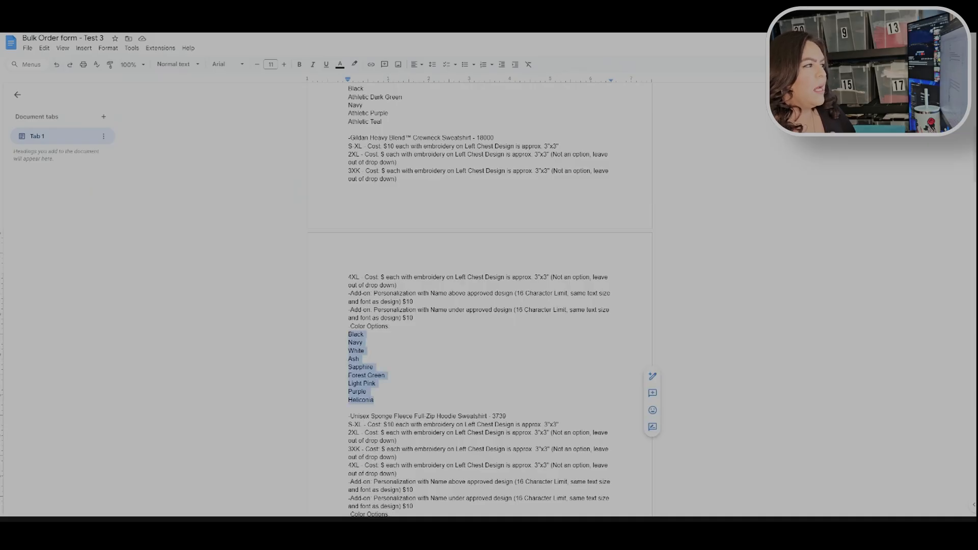
pyautogui.click(376, 384)
pyautogui.scroll(-4, 376, 383)
pyautogui.click(362, 350)
pyautogui.moveTo(361, 350); pyautogui.dragTo(349, 292)
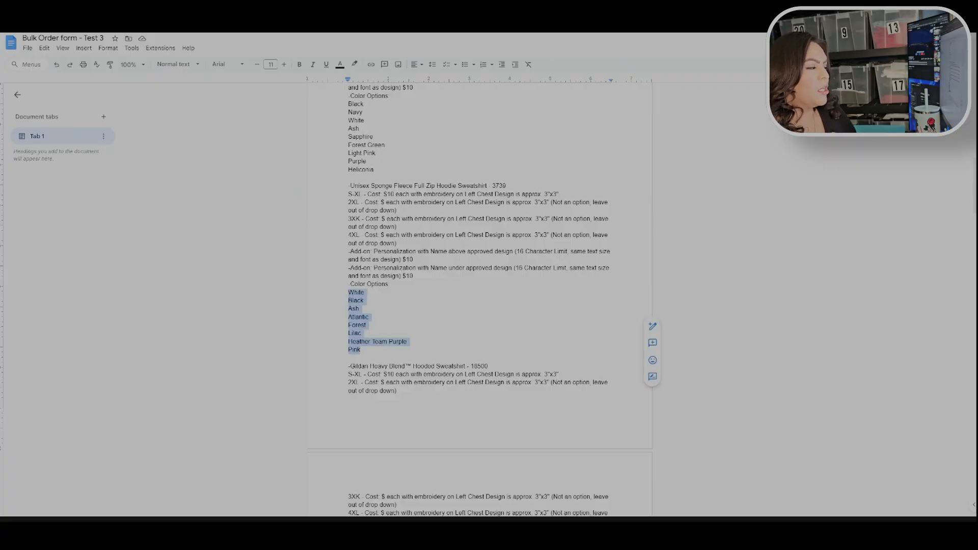
# Review the color options listed for the remaining hooded sweatshirts and soft shell jackets, and switch back to the order form in Canva AI
pyautogui.click(490, 366)
pyautogui.scroll(-5, 490, 367)
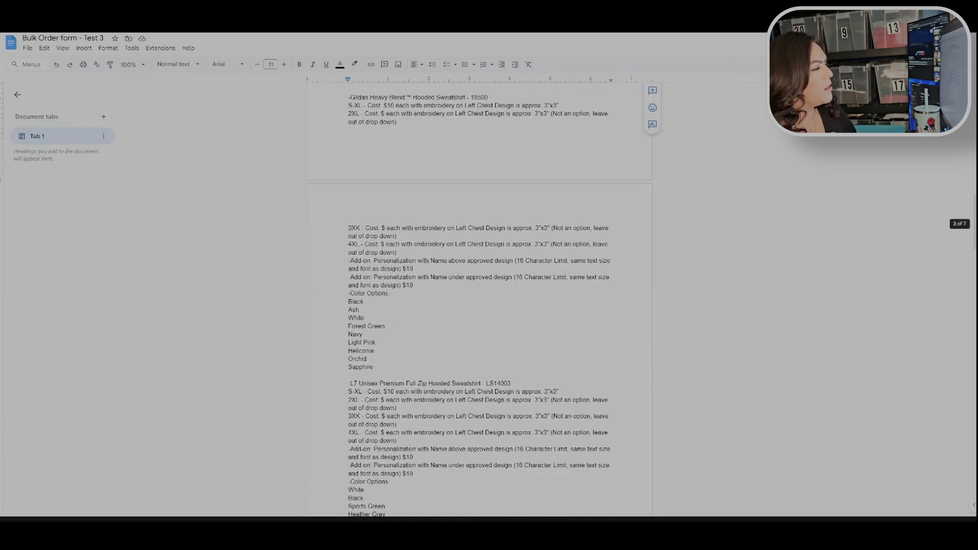
pyautogui.scroll(-2, 478, 300)
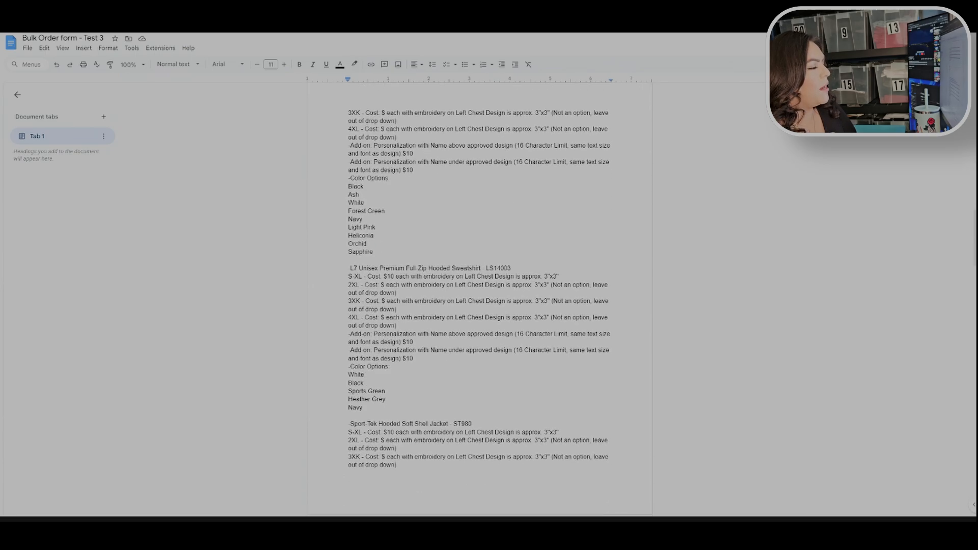
pyautogui.moveTo(362, 408); pyautogui.dragTo(349, 366)
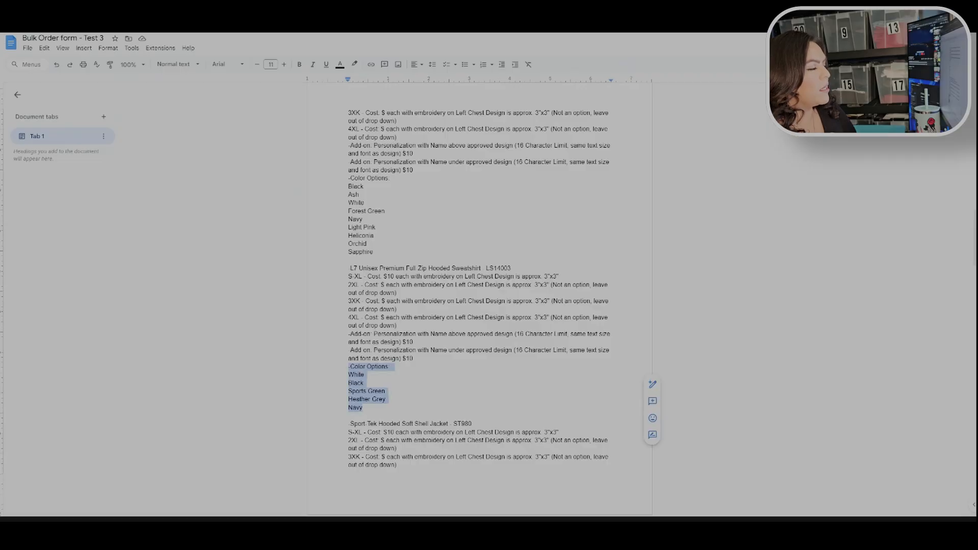
pyautogui.click(364, 375)
pyautogui.scroll(-6, 365, 375)
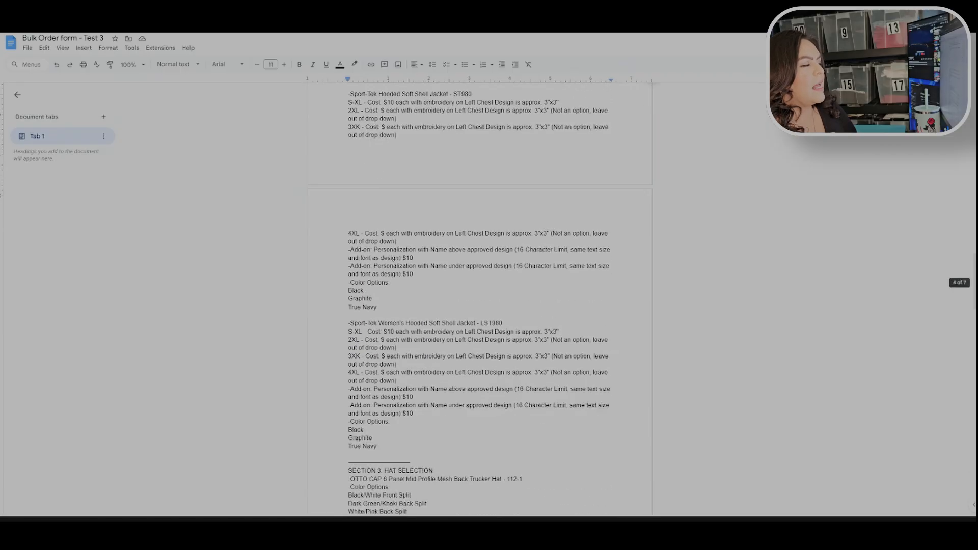
pyautogui.moveTo(379, 292); pyautogui.dragTo(348, 275)
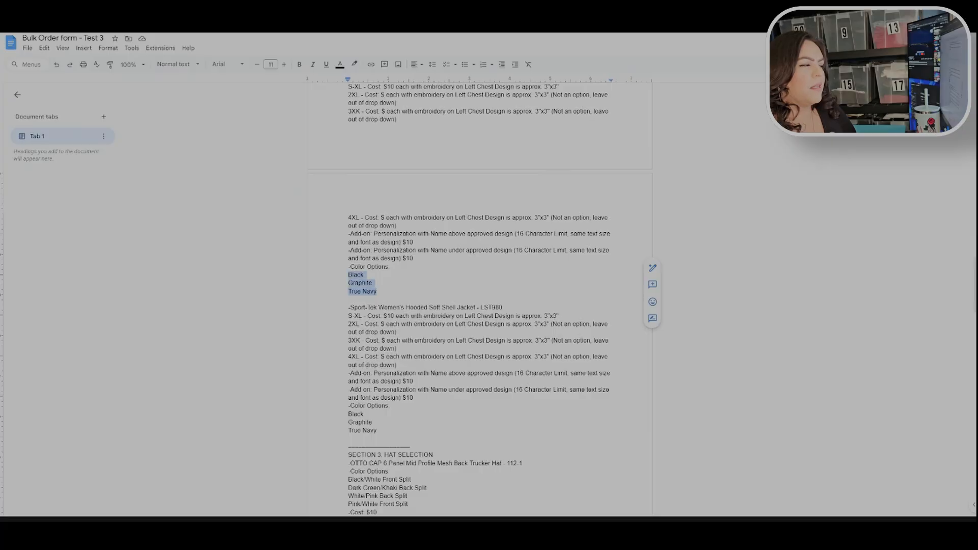
pyautogui.click(392, 267)
pyautogui.scroll(-5, 479, 300)
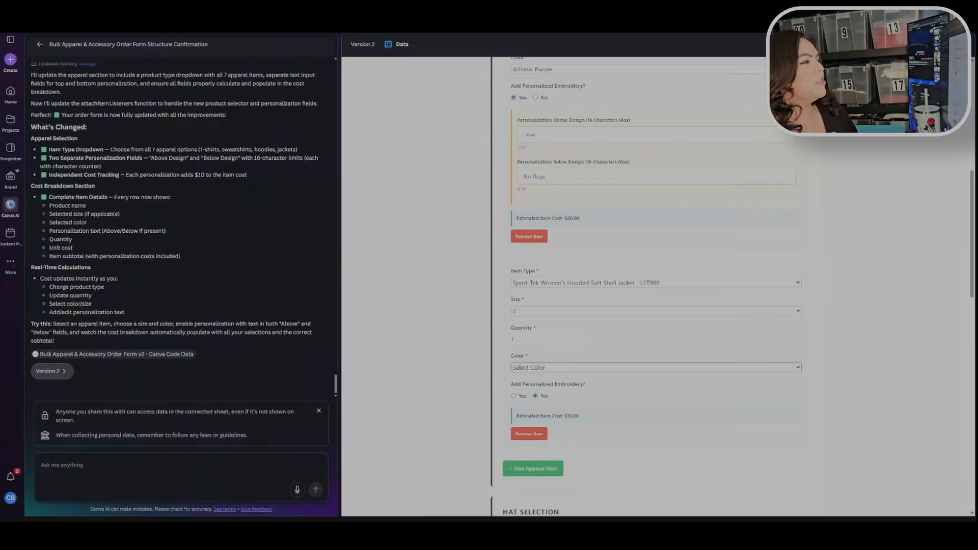
pyautogui.scroll(-4, 638, 221)
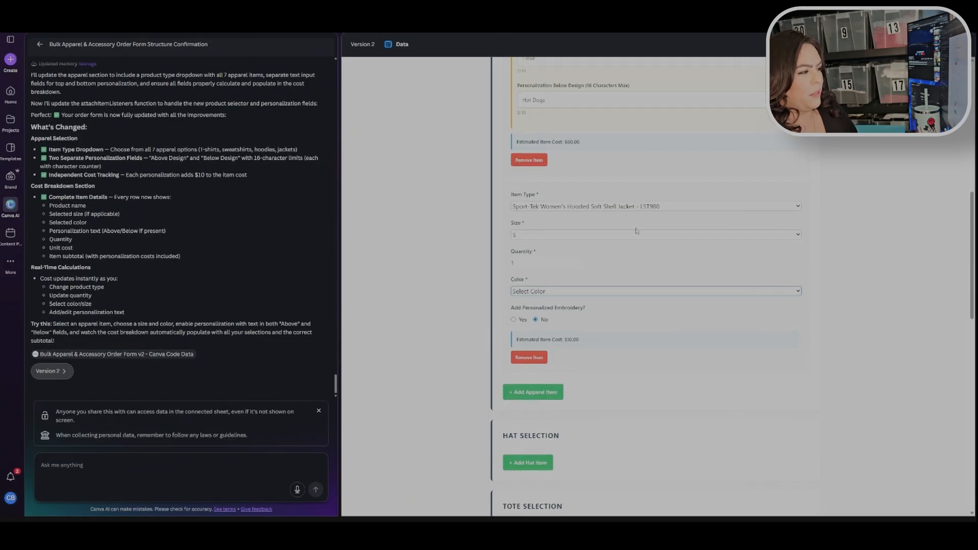
# Enable personalized embroidery on the second apparel item and enter "I love" as its personalization above the design
pyautogui.click(514, 179)
pyautogui.click(636, 216)
pyautogui.write('I love')
pyautogui.scroll(4, 760, 252)
pyautogui.scroll(2, 759, 251)
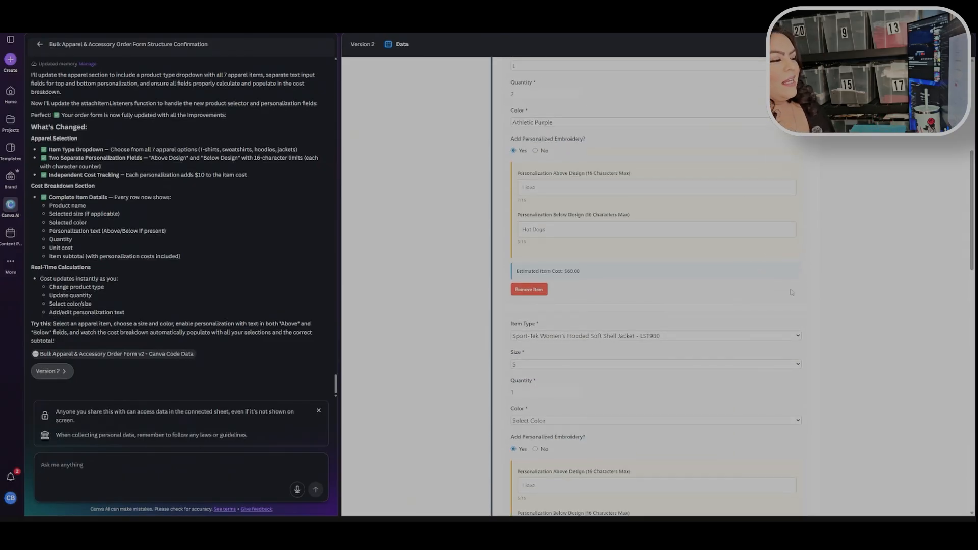
# Draft a Canva AI request to update all color options to match the specific apparel or accessory options because the colors are not populating correctly
pyautogui.click(152, 466)
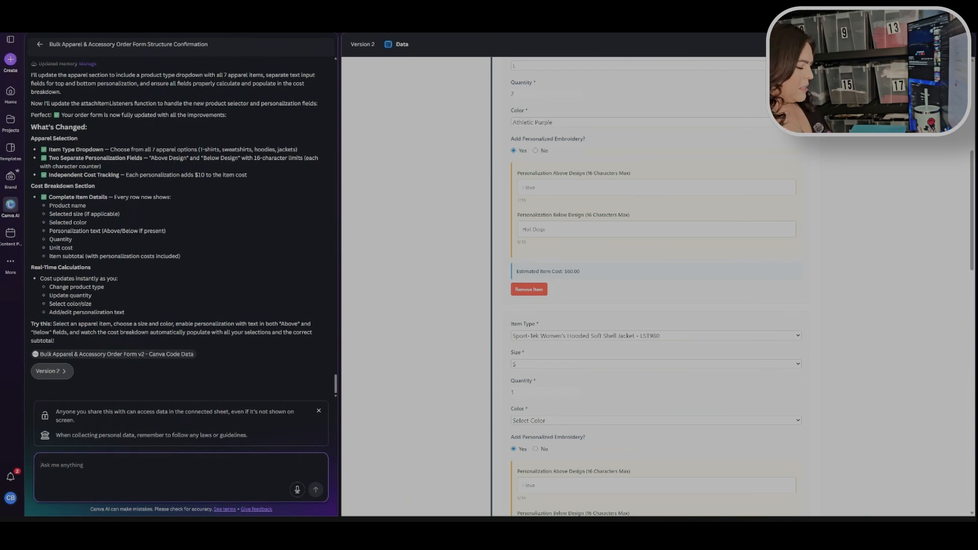
pyautogui.write('C')
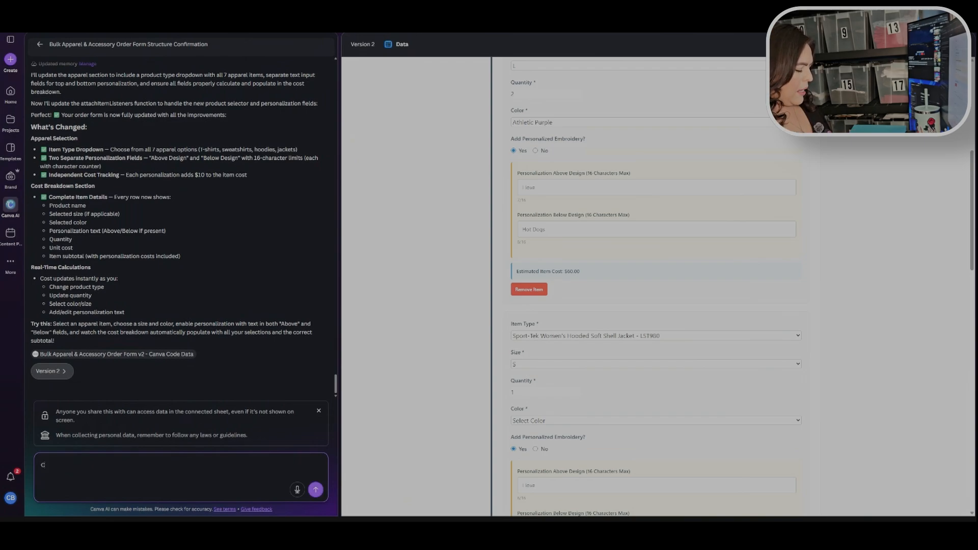
pyautogui.write('an you upd')
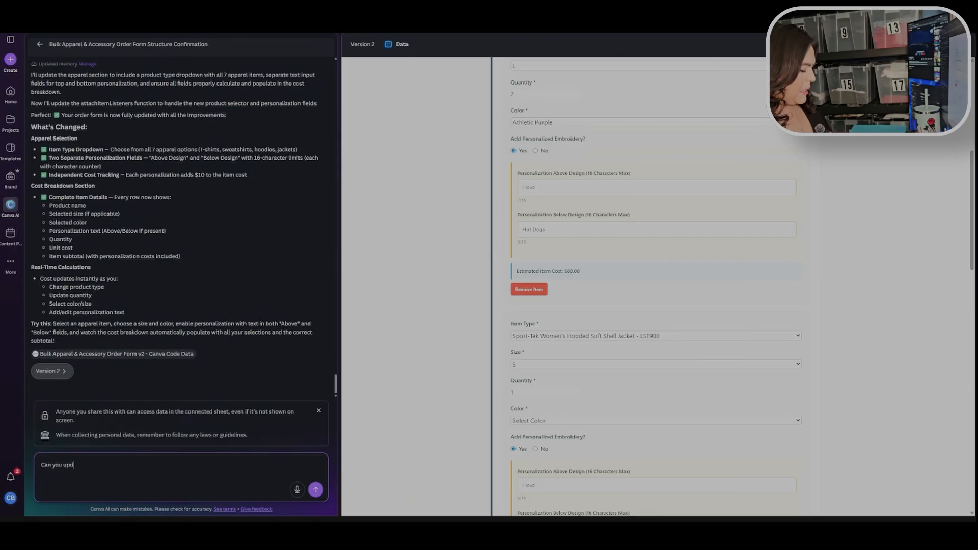
pyautogui.write('ate all the color options to con')
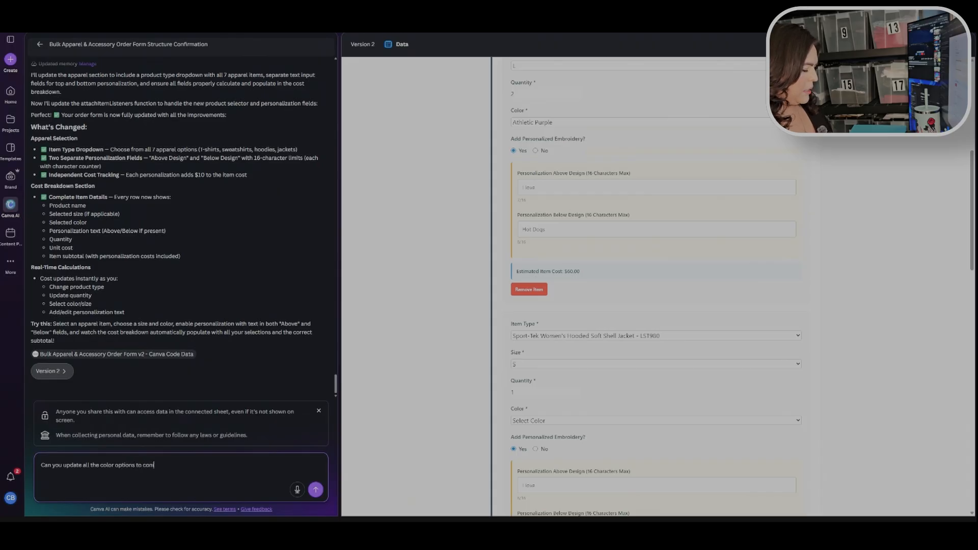
pyautogui.write('incide with the')
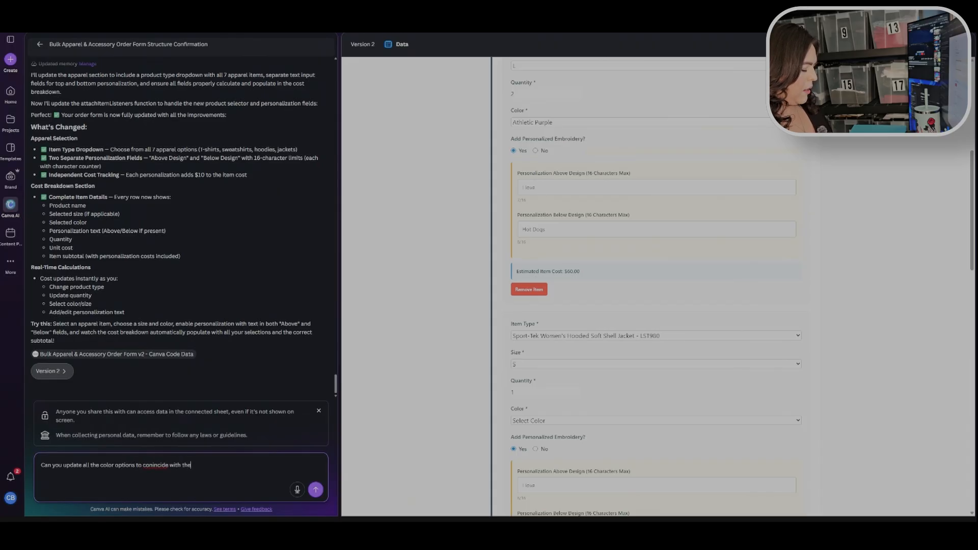
pyautogui.write(' specif')
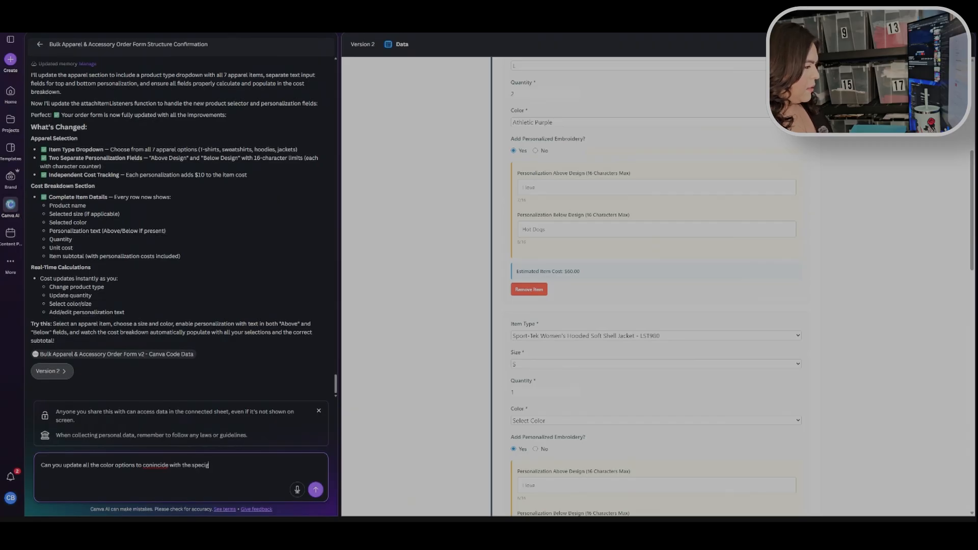
pyautogui.write('ic')
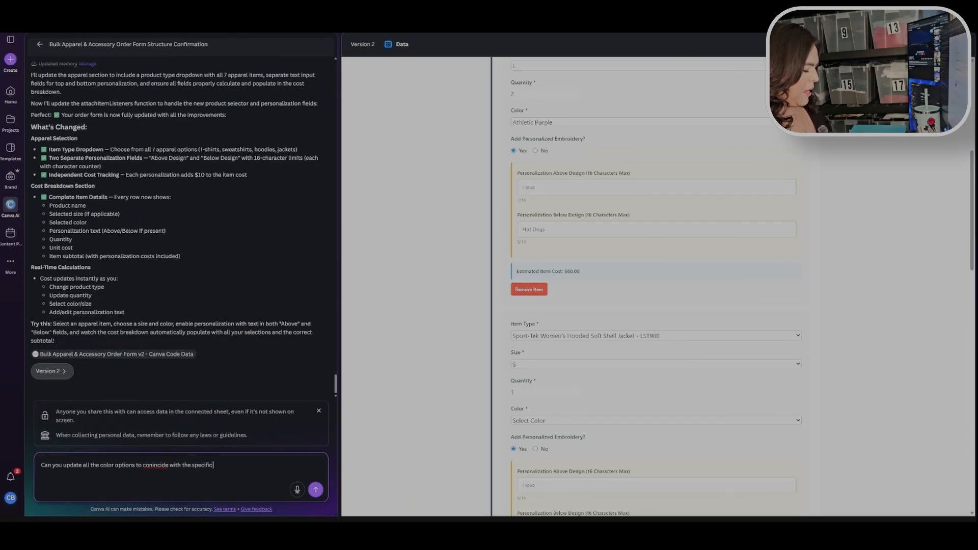
pyautogui.write(' apparel')
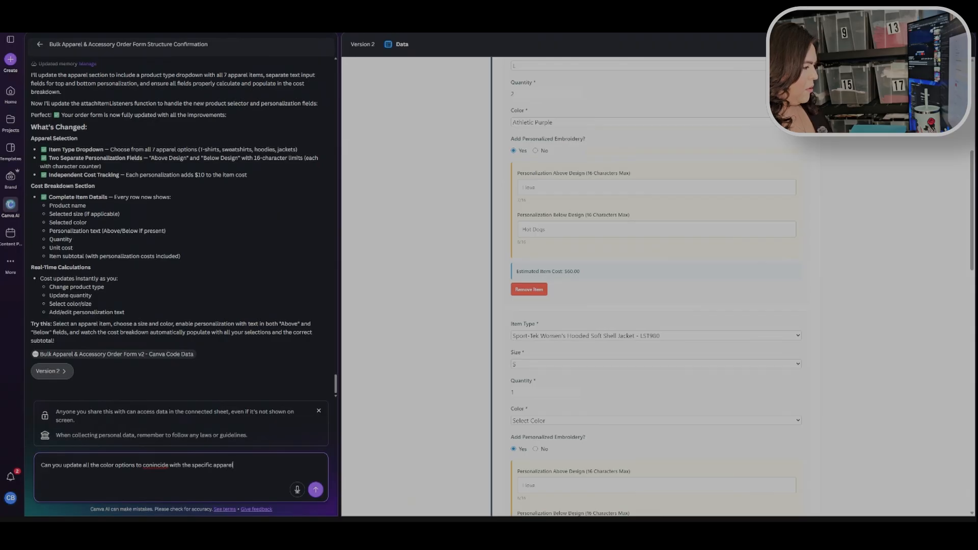
pyautogui.write(' or ac')
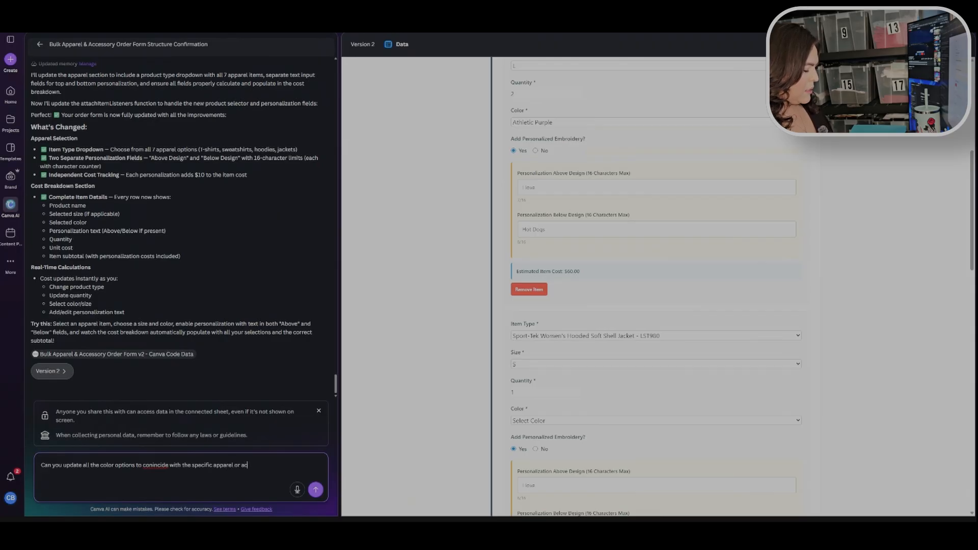
pyautogui.write('cessory options')
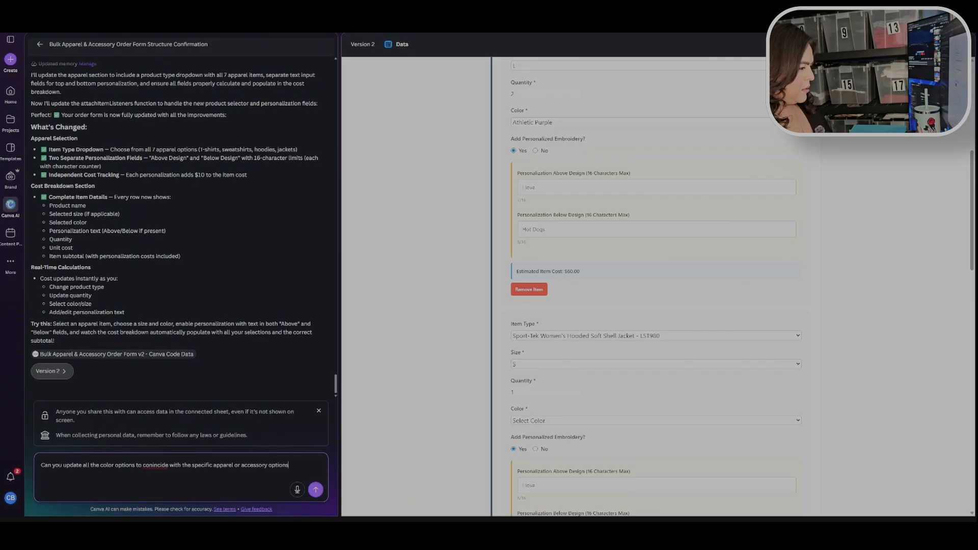
pyautogui.press('BackSpace')
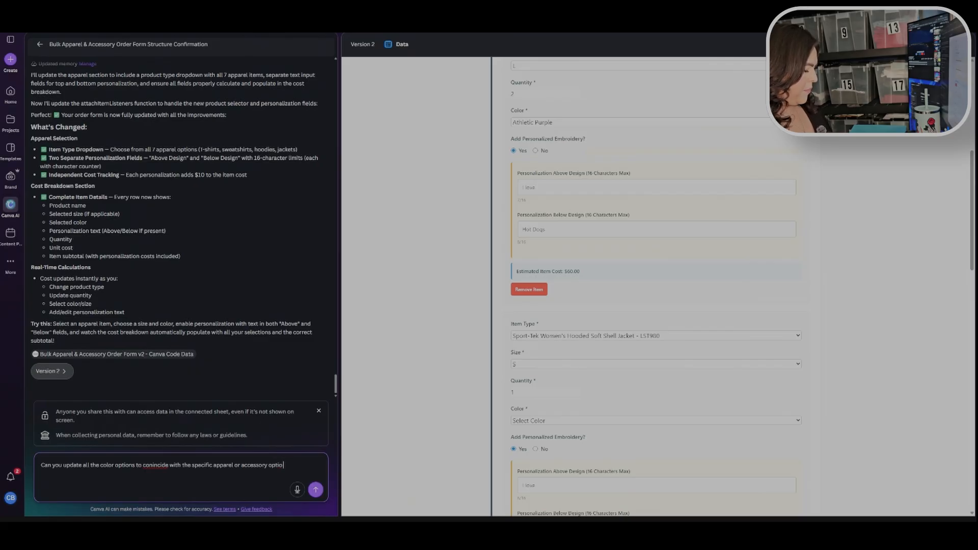
pyautogui.write('becuase ')
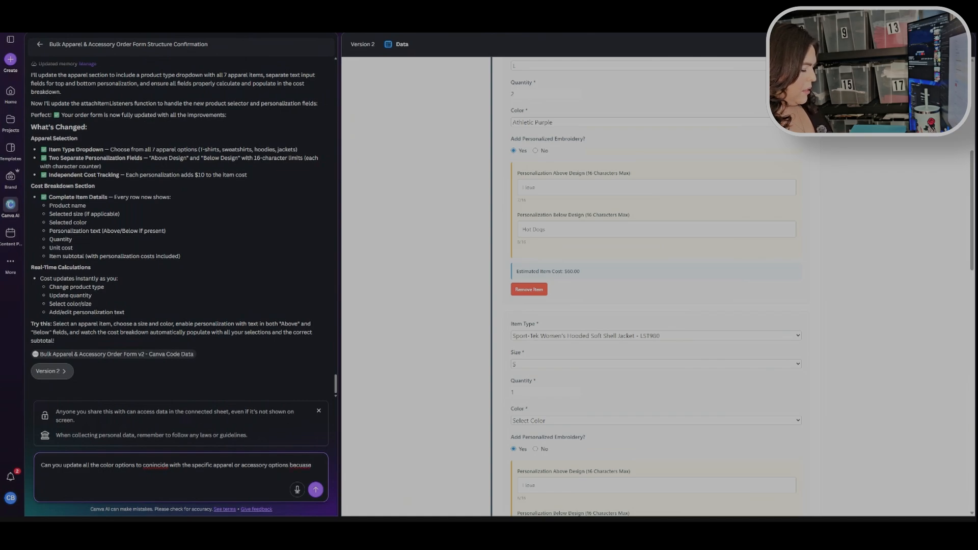
pyautogui.write('the colors are not po')
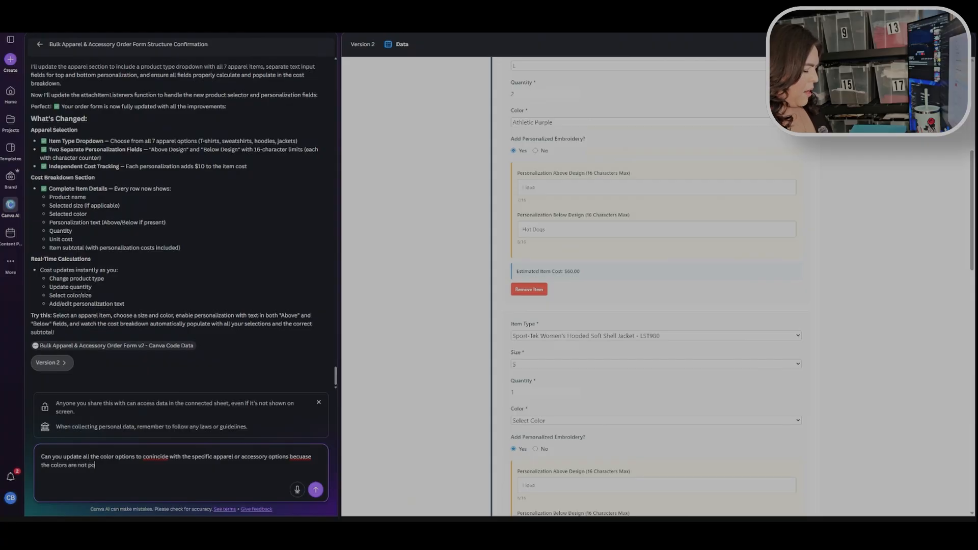
pyautogui.write('puoat')
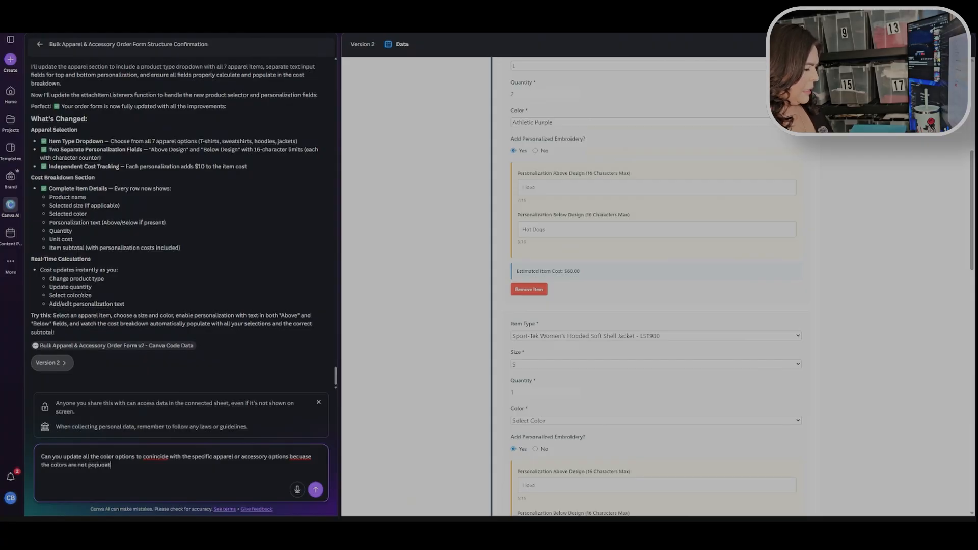
pyautogui.write('ing correctly.')
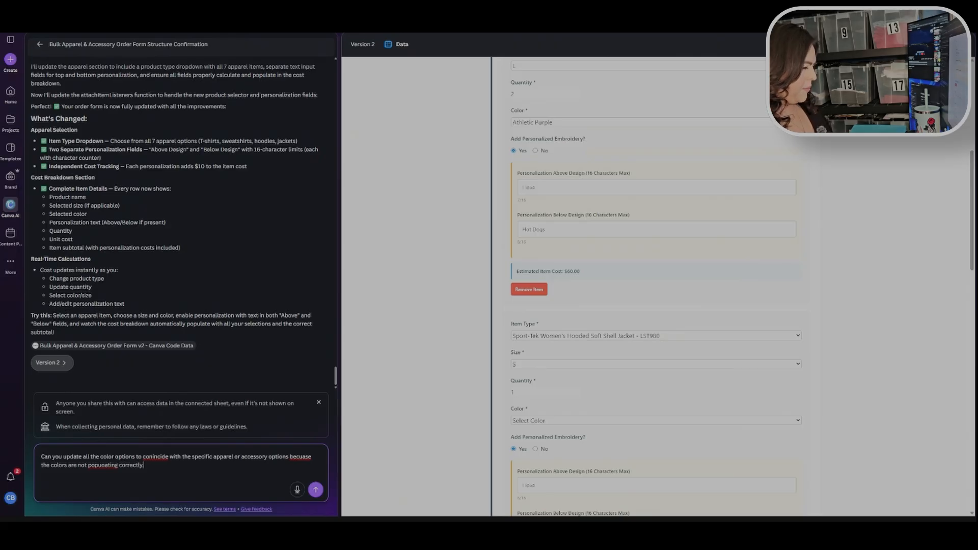
# Correct the misspelled words in the request to "coincide", "populating" and "because", and send it
pyautogui.doubleClick(158, 456)
pyautogui.write('coincide')
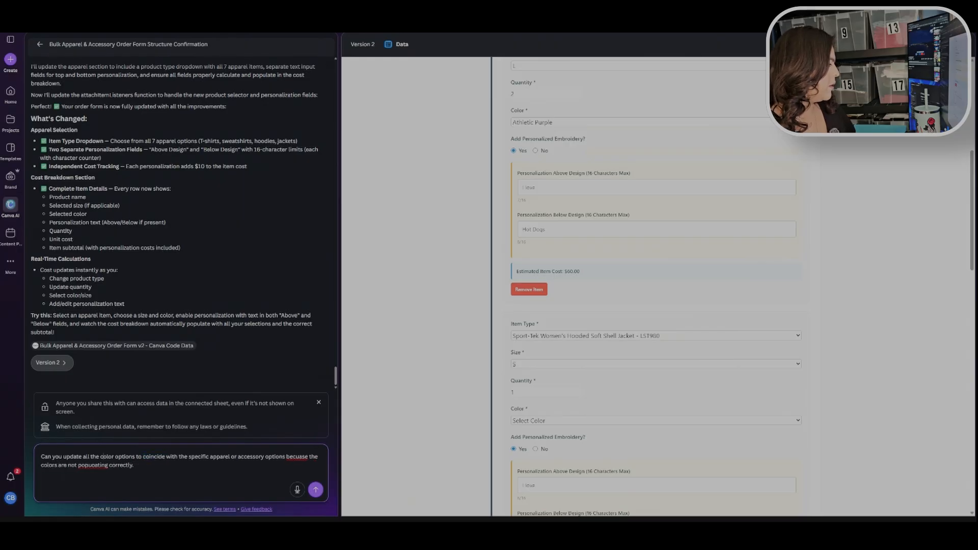
pyautogui.moveTo(102, 457); pyautogui.dragTo(101, 466)
pyautogui.tripleClick(102, 465)
pyautogui.doubleClick(94, 465)
pyautogui.write('populating')
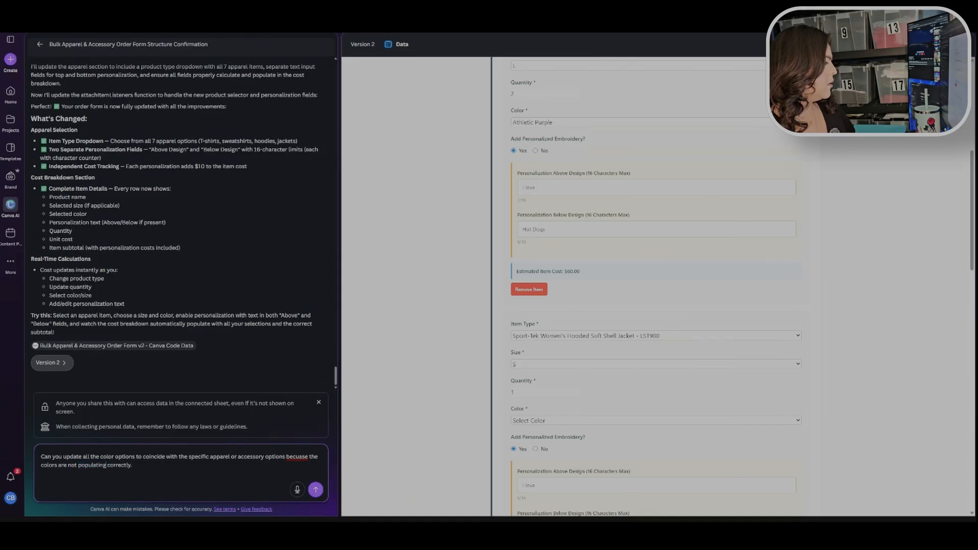
pyautogui.doubleClick(297, 457)
pyautogui.write('because')
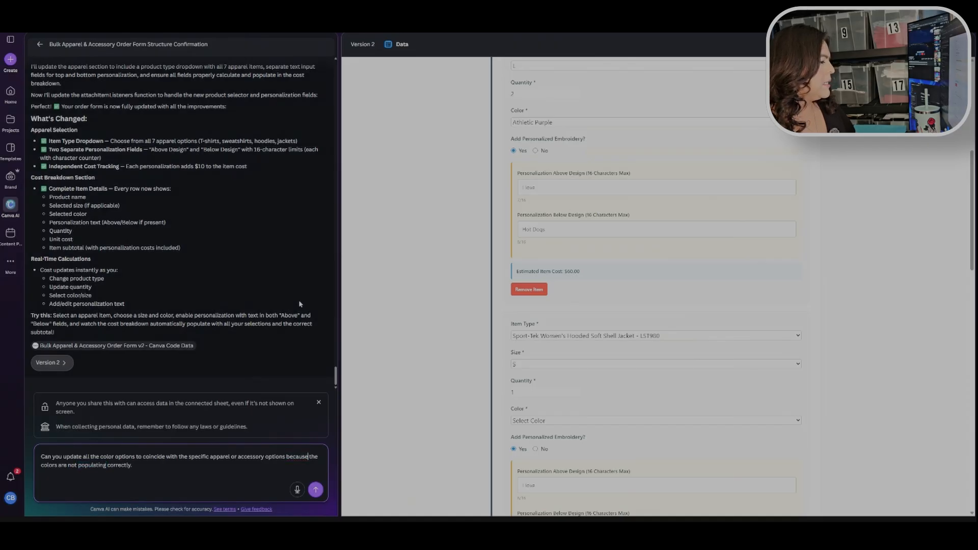
pyautogui.click(316, 490)
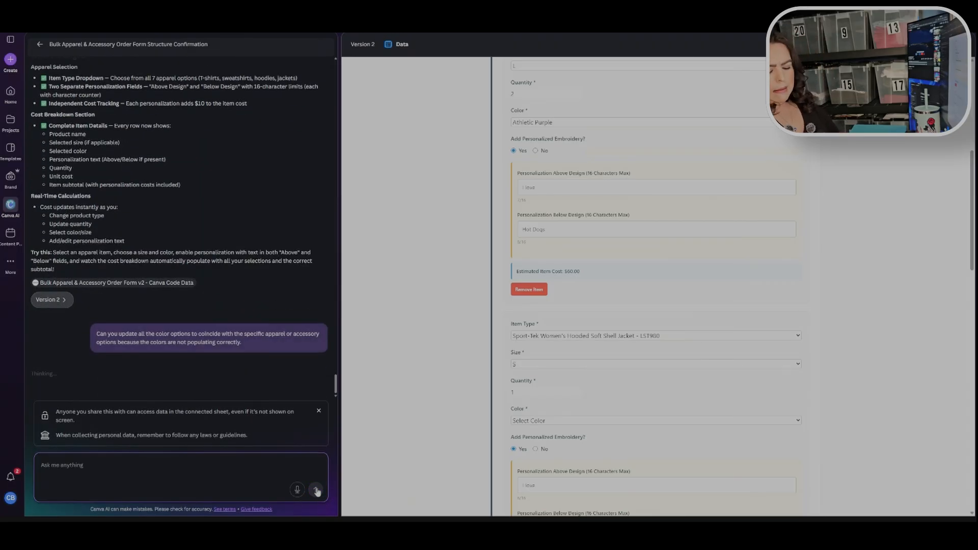
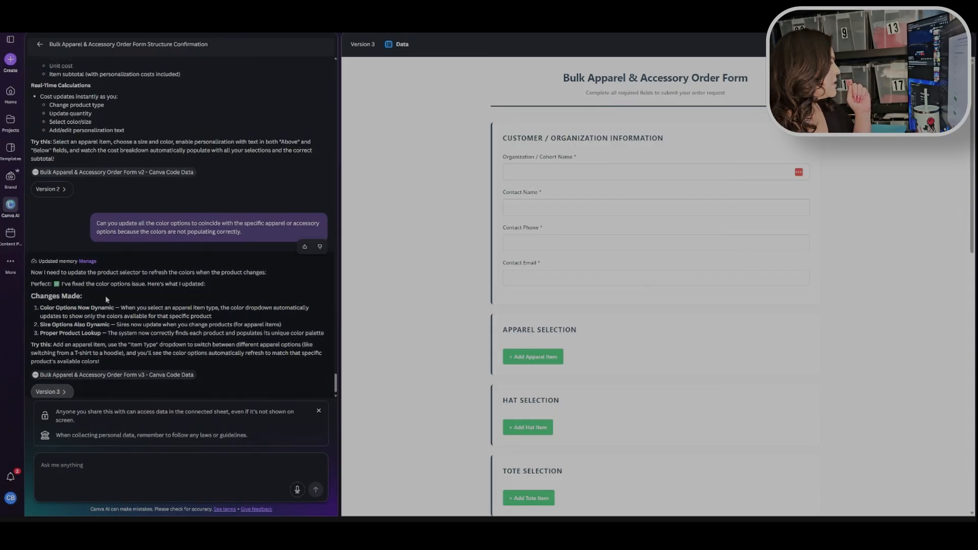
# Fill in the Version 3 form's customer and organization information from the saved contact profile
pyautogui.scroll(-1, 102, 292)
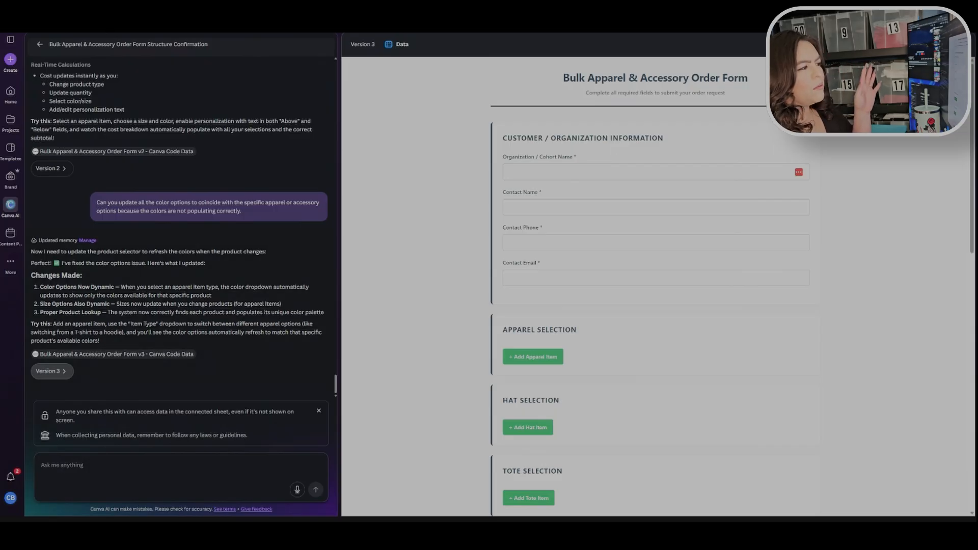
pyautogui.click(559, 172)
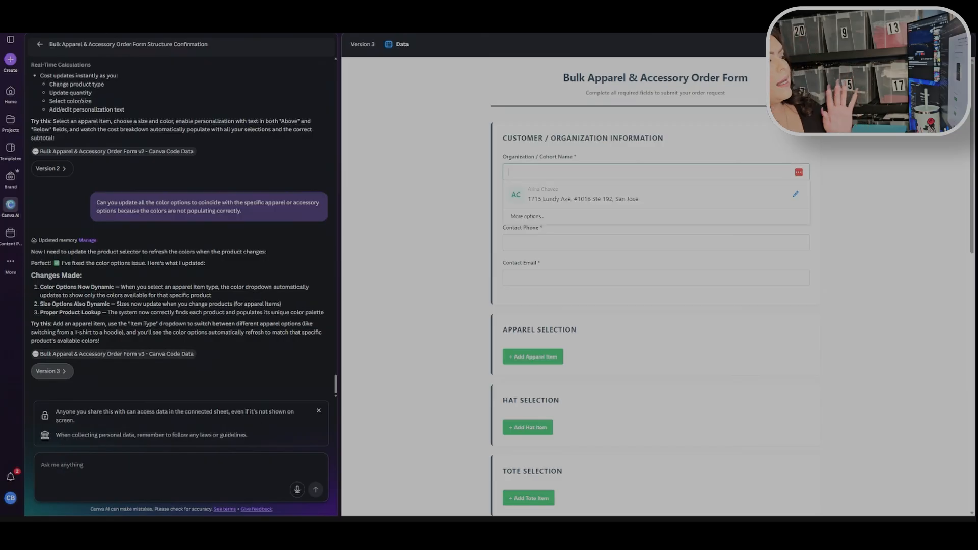
pyautogui.click(555, 195)
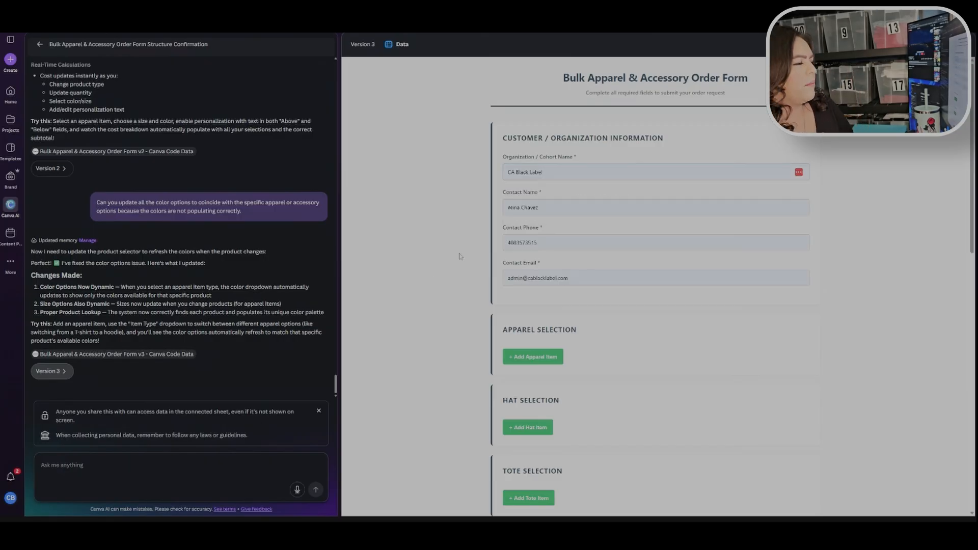
# Add an apparel item and set it to Unisex Sponge Fleece Full-Zip Hoodie Sweatshirt - 3739 in size M
pyautogui.scroll(-3, 459, 255)
pyautogui.click(541, 205)
pyautogui.click(602, 216)
pyautogui.click(591, 267)
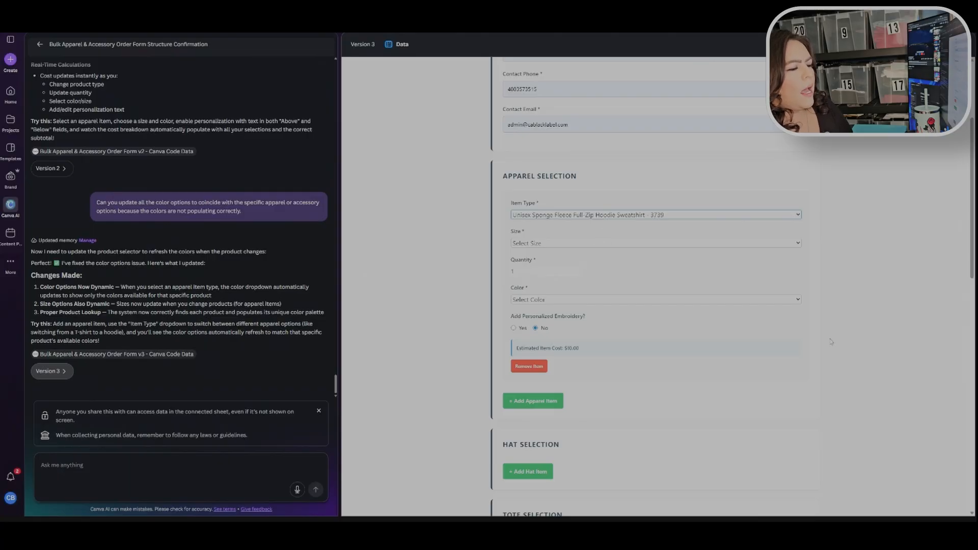
pyautogui.click(546, 245)
pyautogui.click(569, 288)
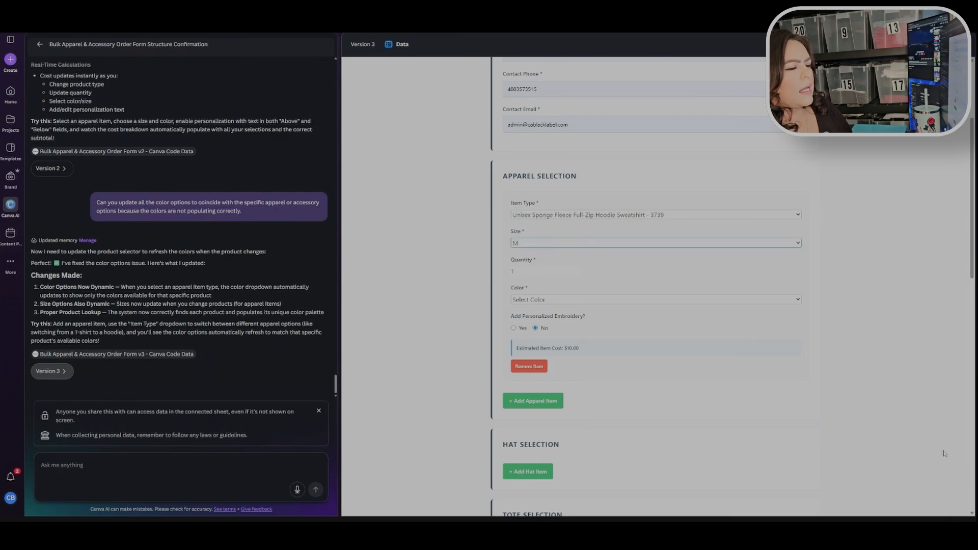
# Compare the full-zip hoodie's color choices with the "Bulk Order form - Test 3" document, and return to the order form in Canva AI
pyautogui.click(958, 456)
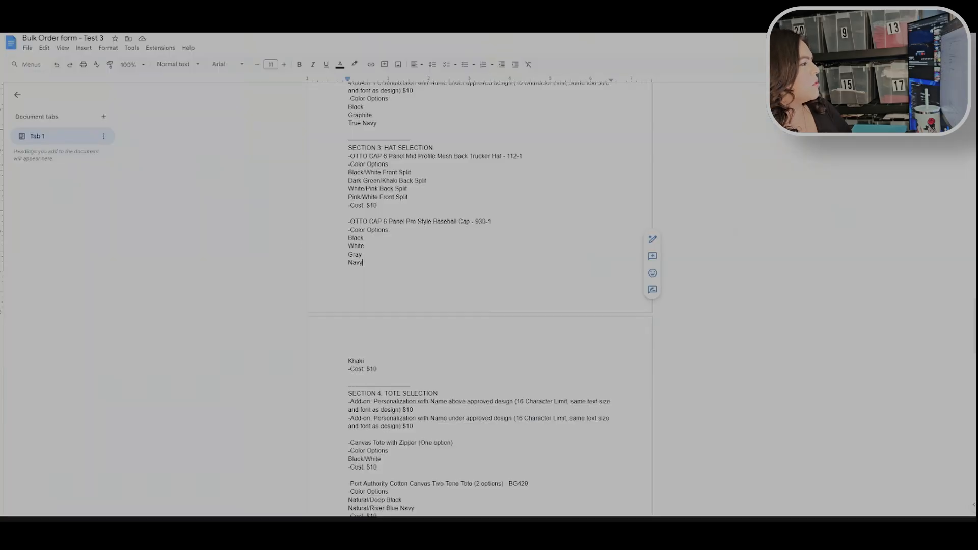
pyautogui.scroll(7, 479, 296)
pyautogui.scroll(6, 479, 295)
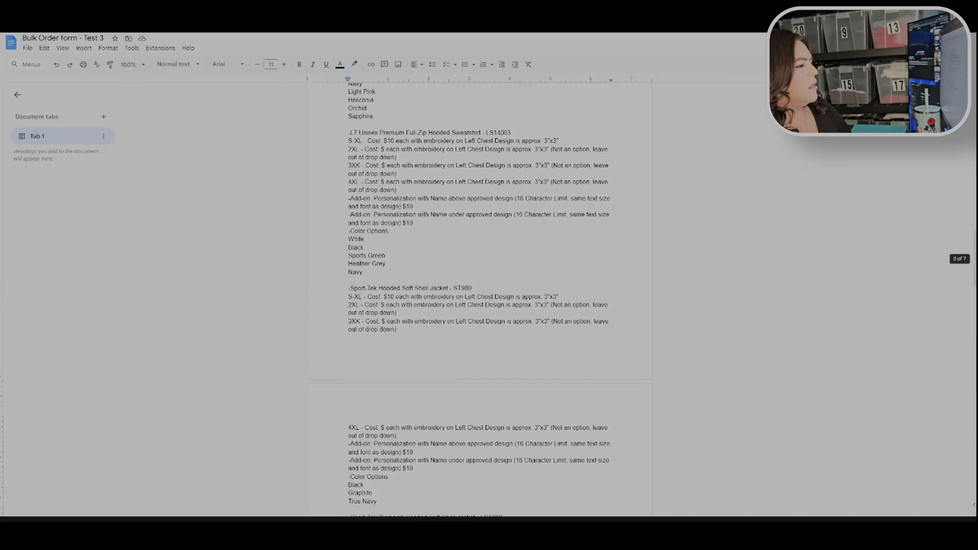
pyautogui.scroll(10, 479, 295)
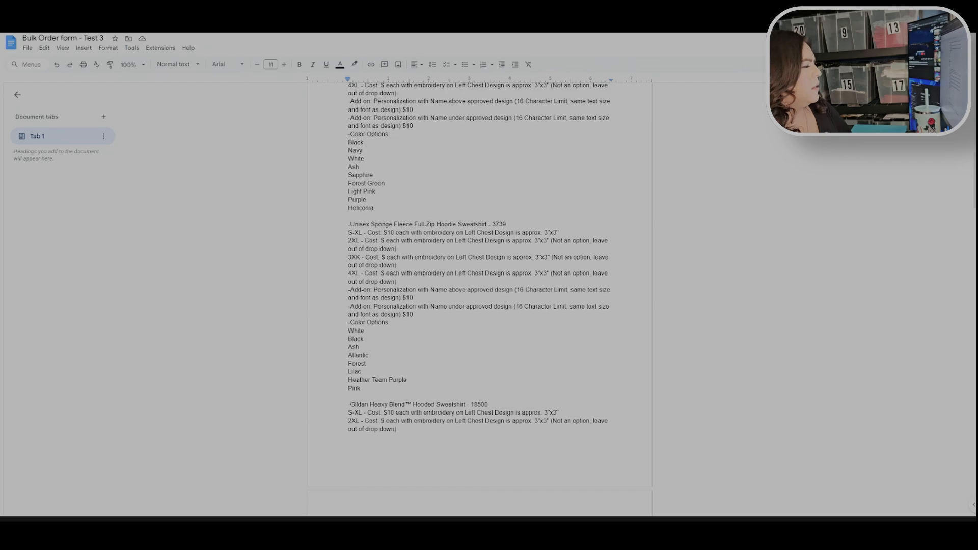
pyautogui.hotkey('ctrl', 'Tab')
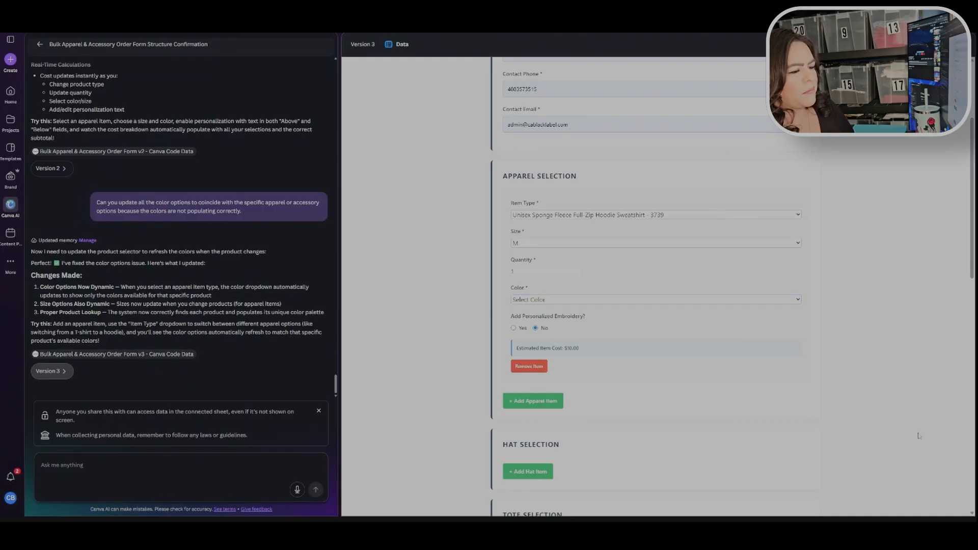
# Change the apparel item to Sport-Tek Hooded Soft Shell Jacket - ST980 in size M
pyautogui.click(660, 220)
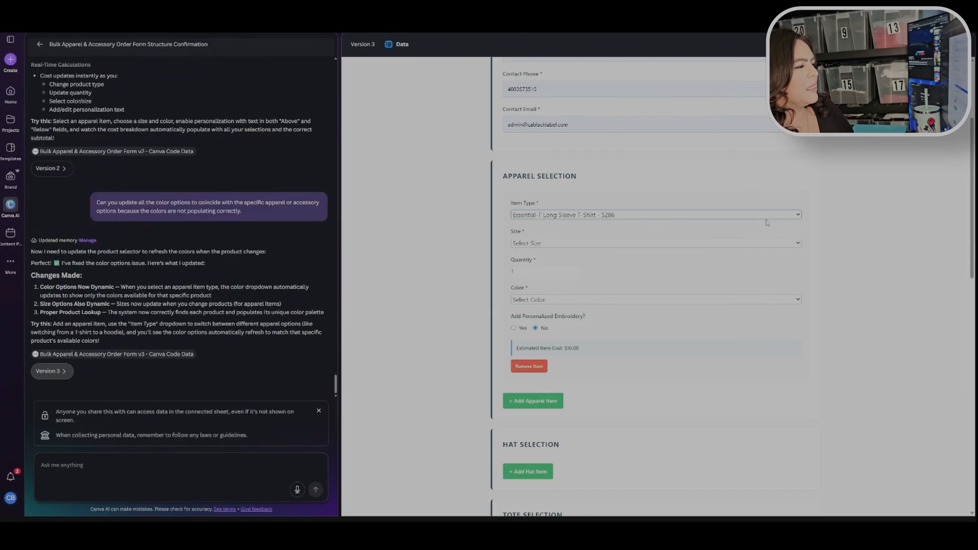
pyautogui.click(656, 283)
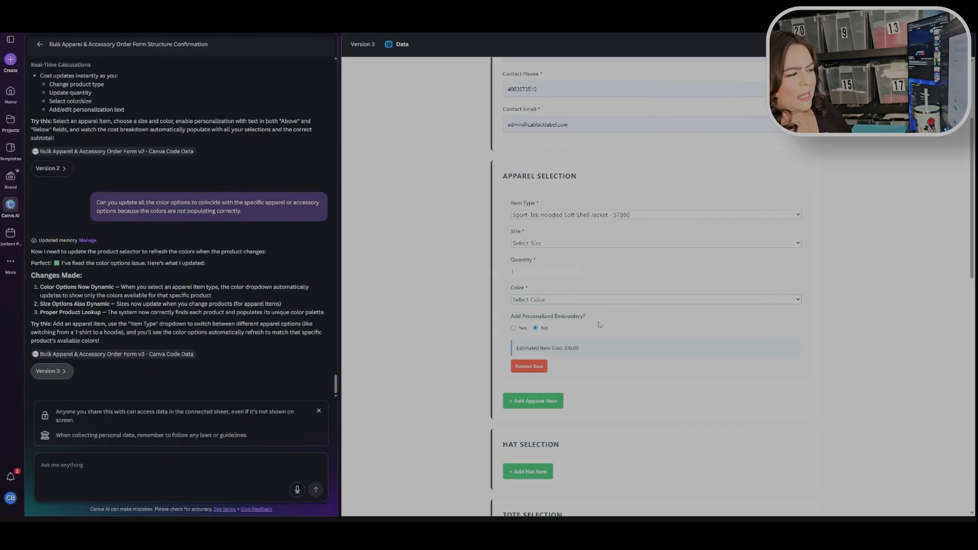
pyautogui.click(794, 244)
pyautogui.click(520, 280)
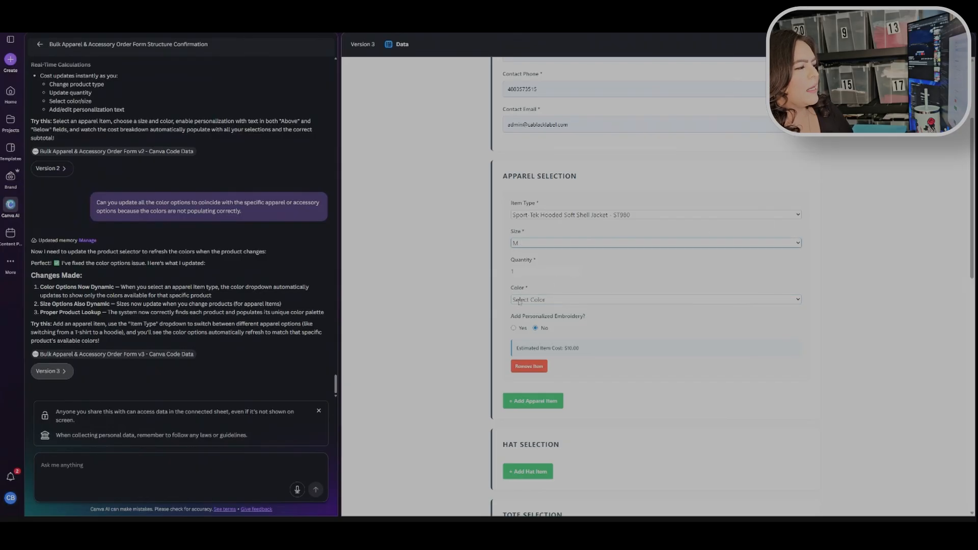
# Set the jacket's quantity to 2 and its color to Graphite, and enable personalized embroidery
pyautogui.click(577, 269)
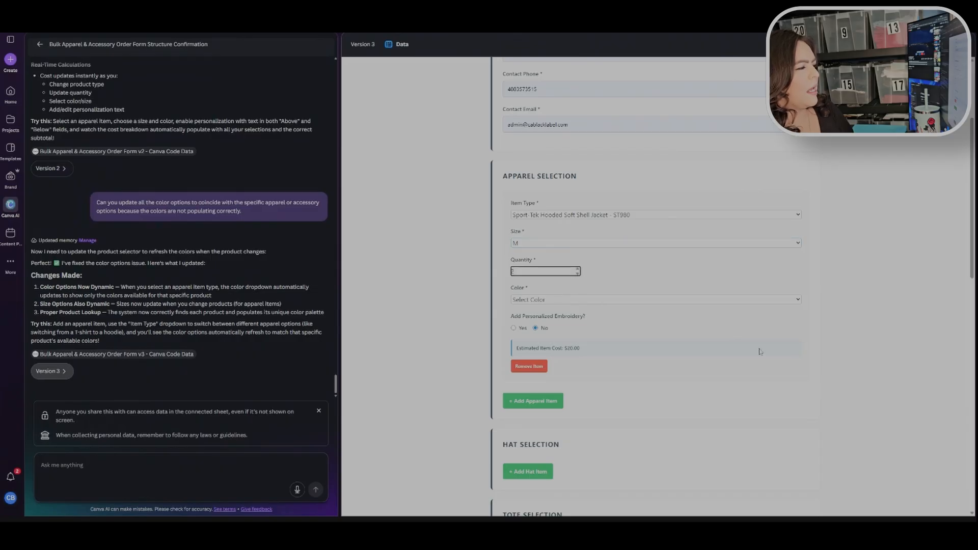
pyautogui.click(704, 301)
pyautogui.click(664, 307)
pyautogui.click(513, 328)
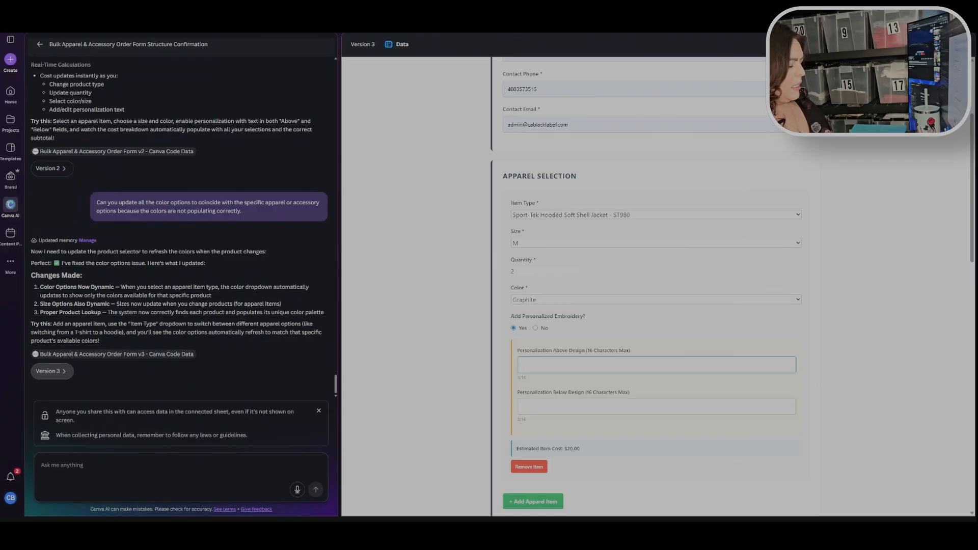
# Enter "Hello" as the jacket's personalization above the design
pyautogui.write('Hello')
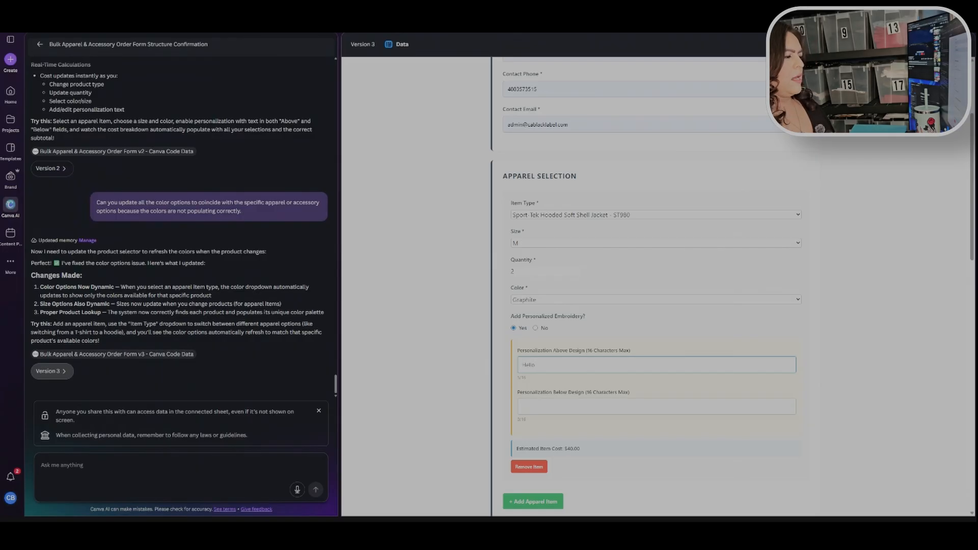
pyautogui.click(475, 363)
# Add a hat item and set it to OTTO CAP 6 Panel Pro Style Baseball Cap - 930-1 in Gray
pyautogui.scroll(-5, 557, 263)
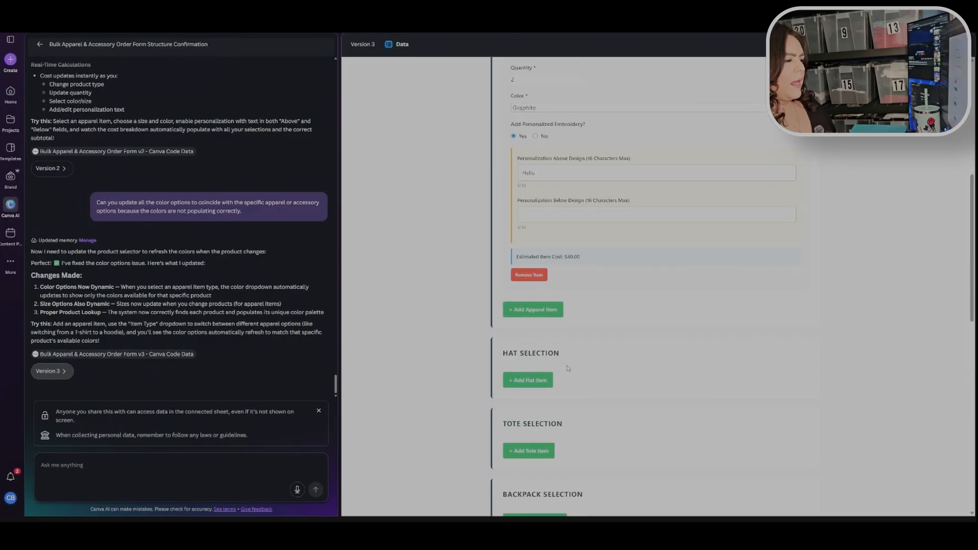
pyautogui.click(528, 303)
pyautogui.scroll(-2, 662, 265)
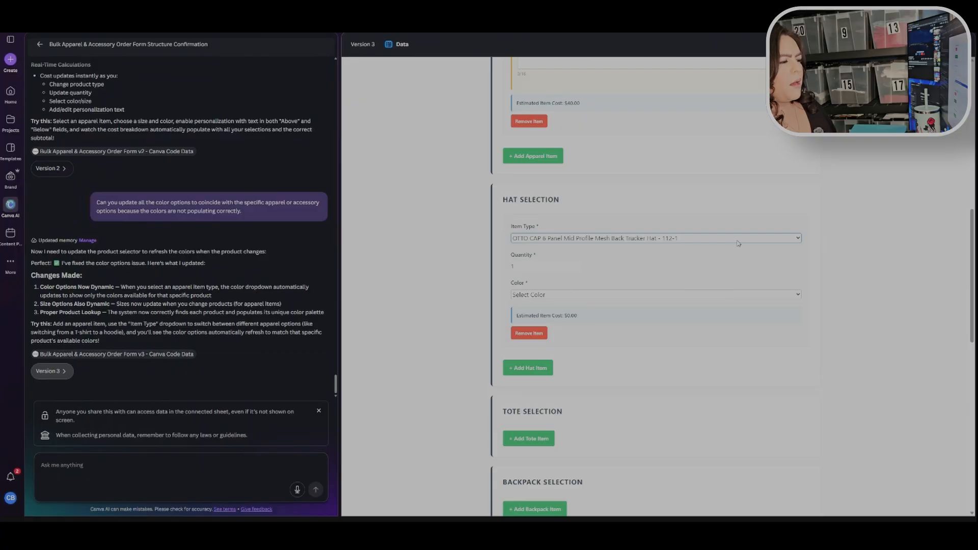
pyautogui.click(738, 245)
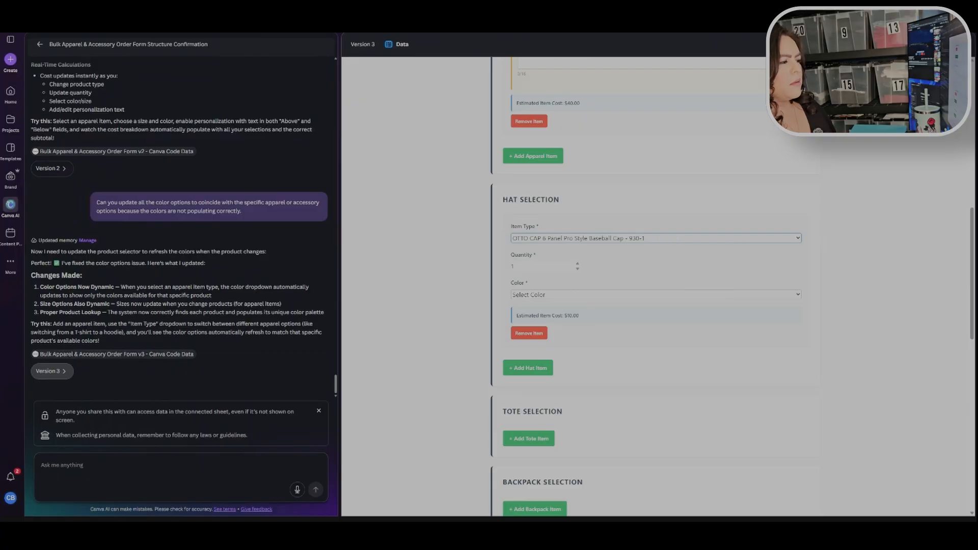
pyautogui.click(579, 295)
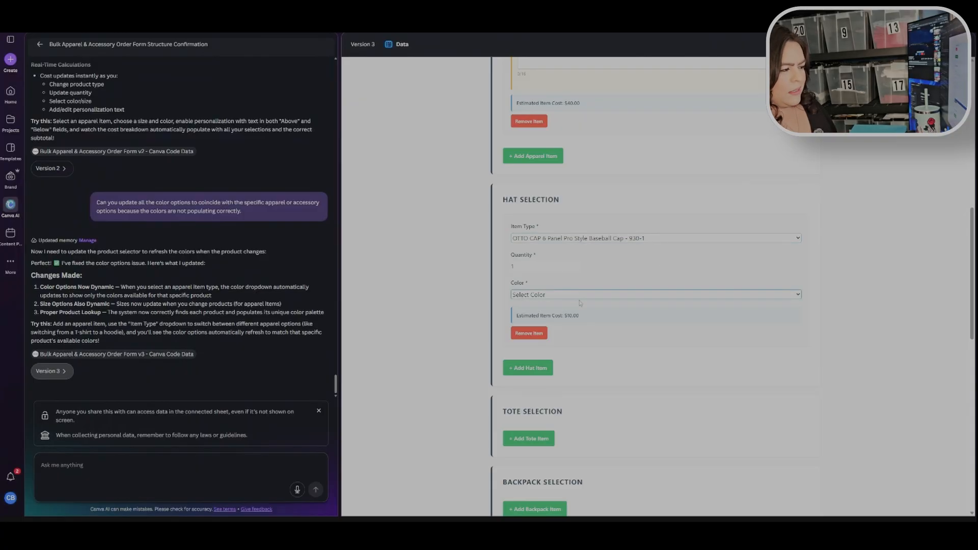
pyautogui.click(599, 336)
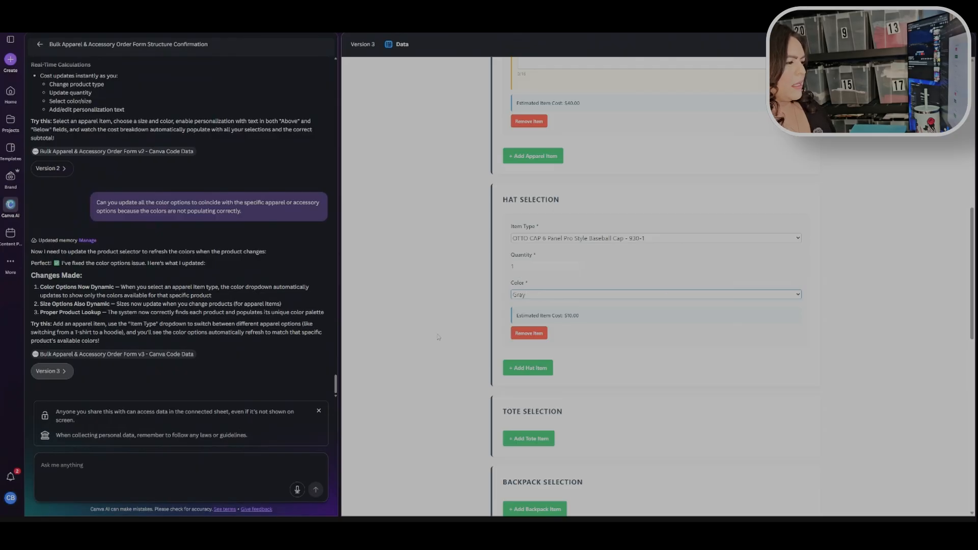
# Add a second hat item, OTTO CAP 6 Panel Mid Profile Mesh Back Trucker Hat - 112-1, in White/Pink Back Split
pyautogui.scroll(-3, 450, 329)
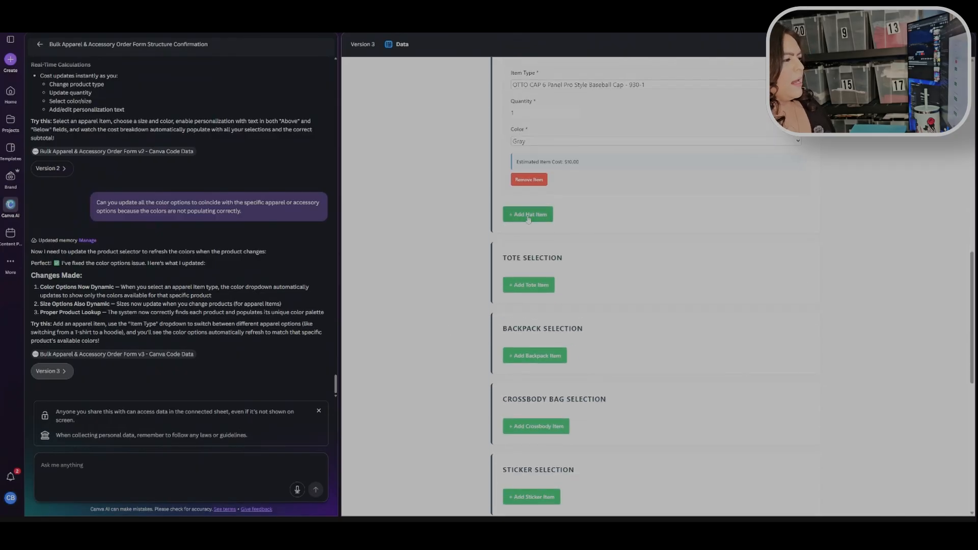
pyautogui.scroll(2, 528, 216)
pyautogui.click(533, 293)
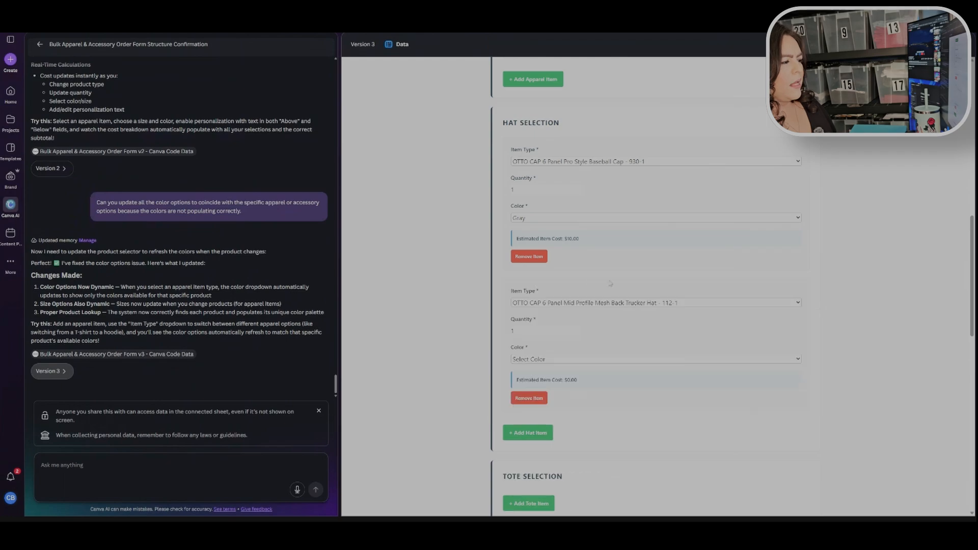
pyautogui.click(672, 305)
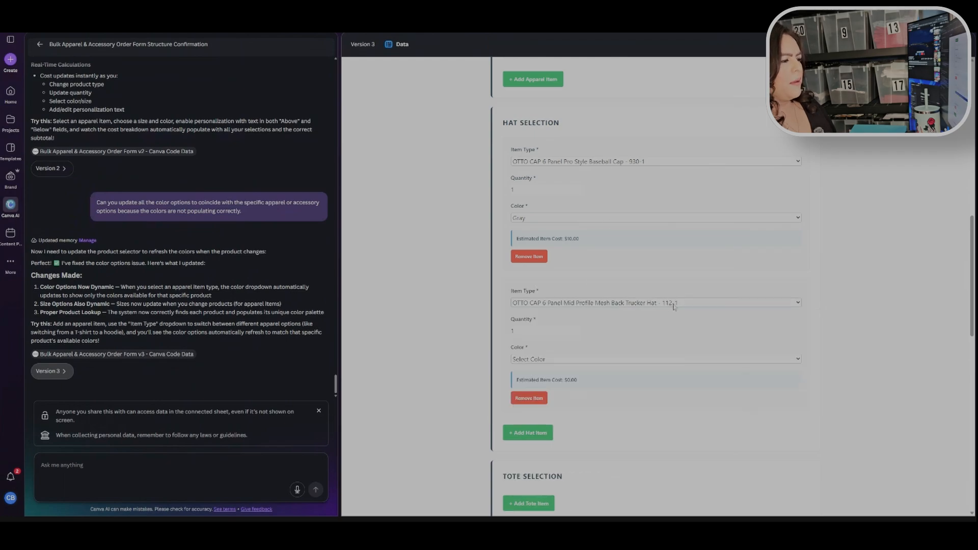
pyautogui.click(532, 358)
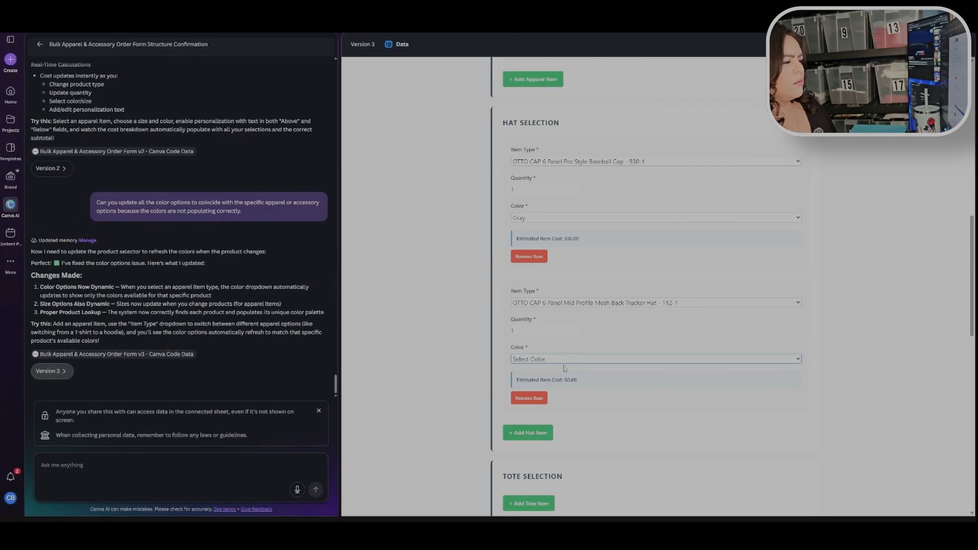
pyautogui.click(565, 369)
pyautogui.click(465, 350)
# Add a tote item and set it to Port Authority Cotton Canvas Two-Tone Tote - BG429 in Natural/Deep Black
pyautogui.scroll(-3, 555, 306)
pyautogui.scroll(-2, 556, 300)
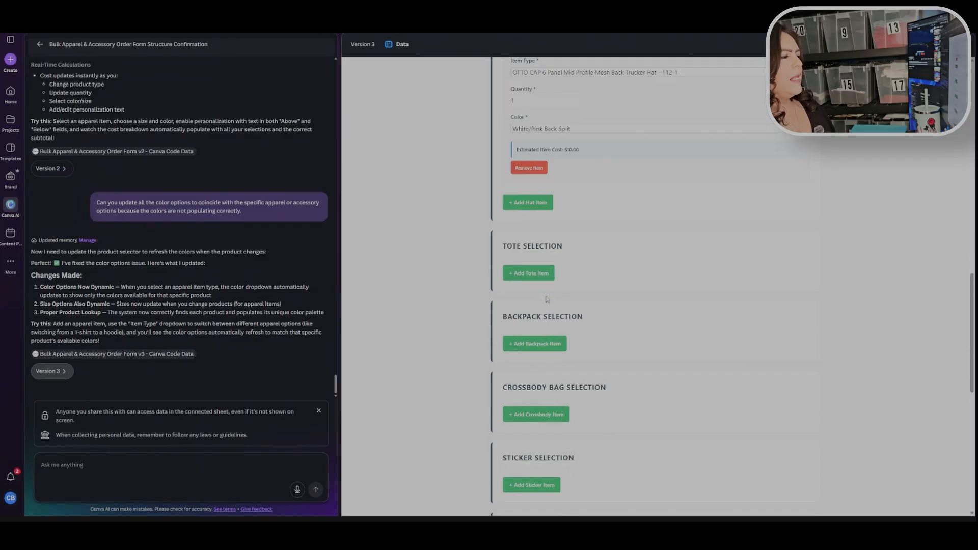
pyautogui.click(547, 275)
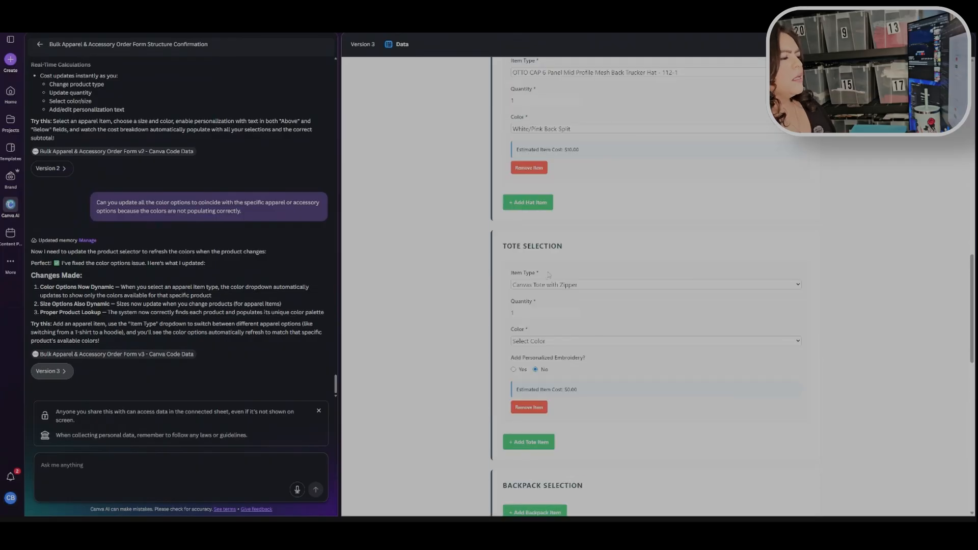
pyautogui.click(581, 292)
pyautogui.click(615, 345)
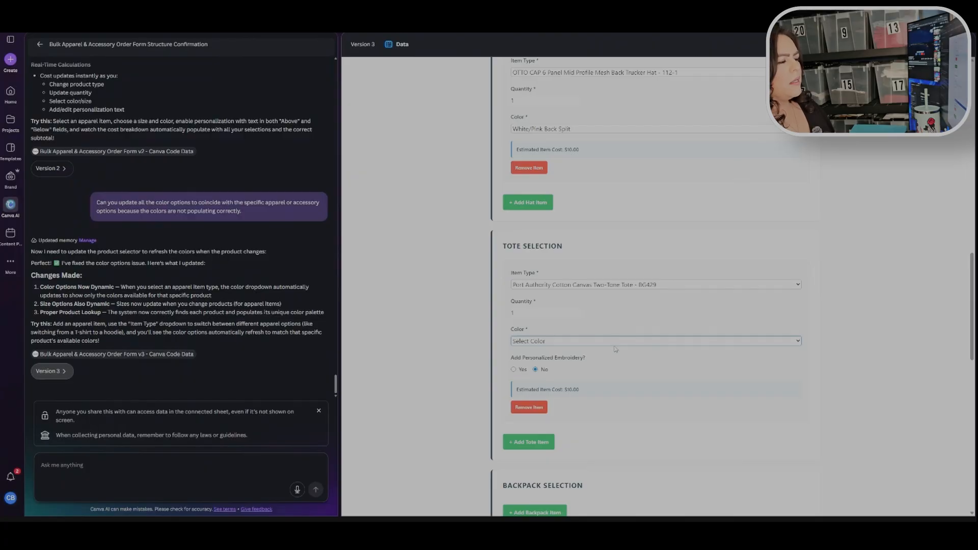
pyautogui.click(615, 349)
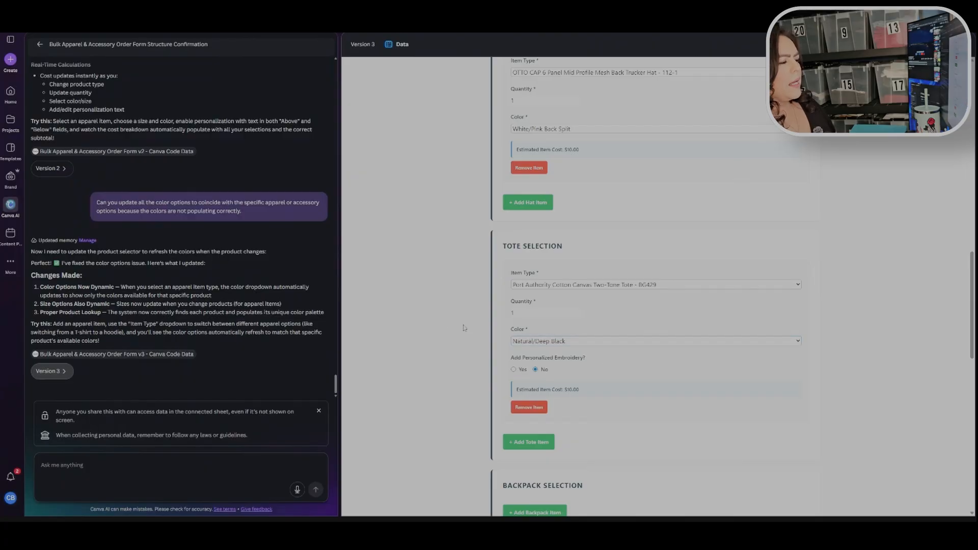
# Enable personalized embroidery for the tote and enter "Hello" as the text below the design
pyautogui.scroll(-2, 510, 290)
pyautogui.click(513, 254)
pyautogui.click(522, 332)
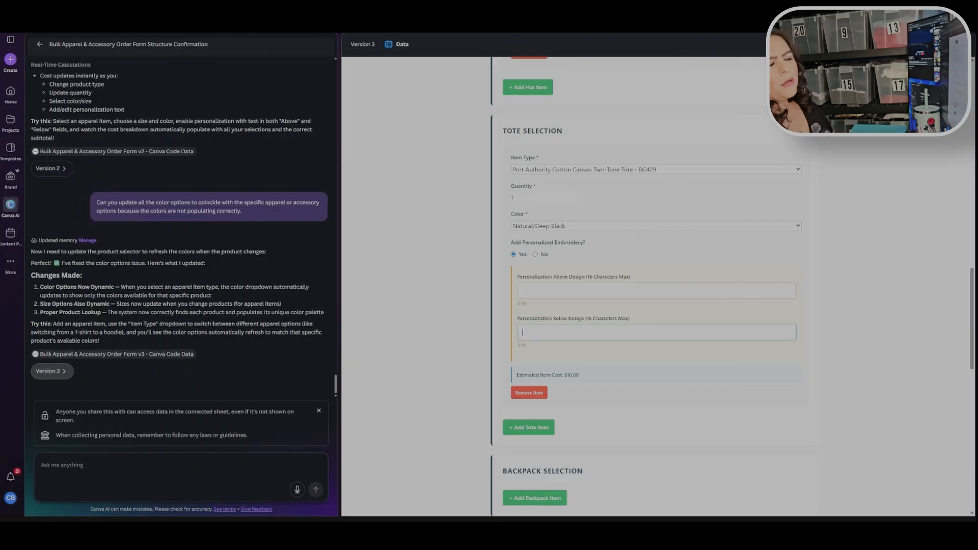
pyautogui.write('Lo')
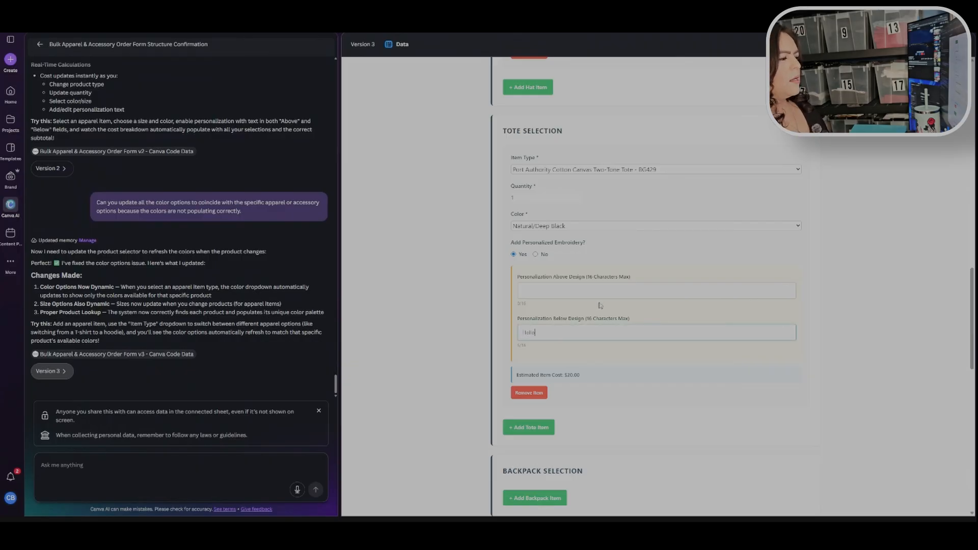
pyautogui.click(471, 352)
# Add a backpack item, try Port Authority Daily Commute Backpack - BG226, and check the color choices for Form Backpack - BG212
pyautogui.scroll(-5, 431, 371)
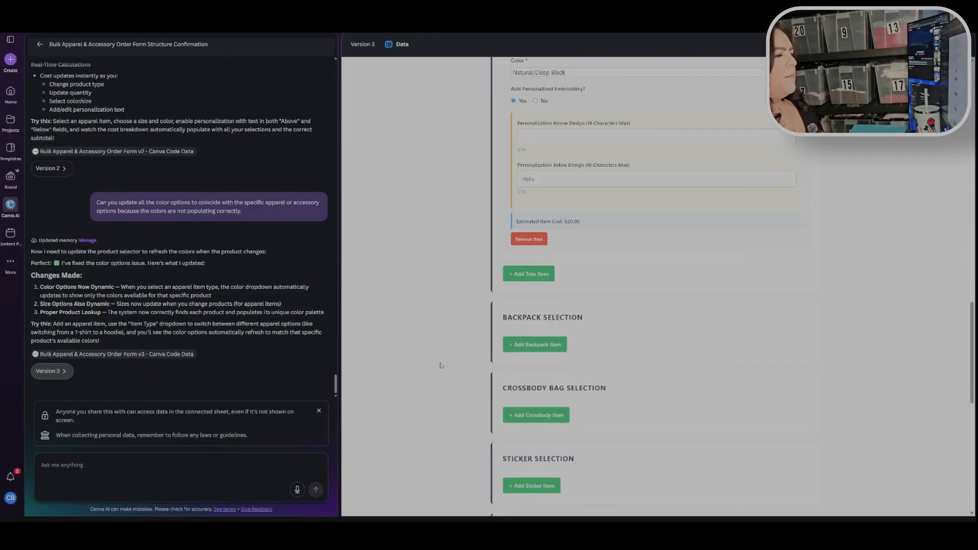
pyautogui.click(524, 267)
pyautogui.scroll(-2, 578, 295)
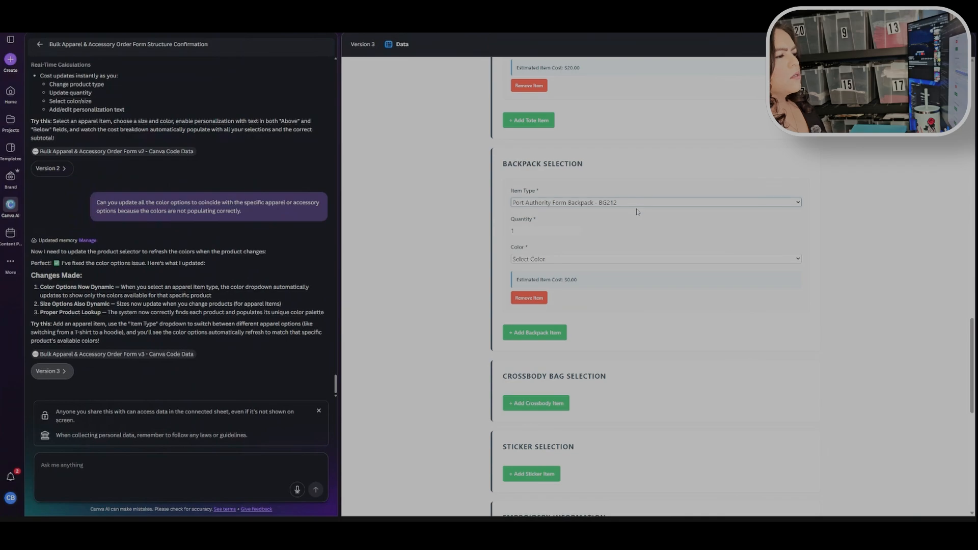
pyautogui.click(638, 241)
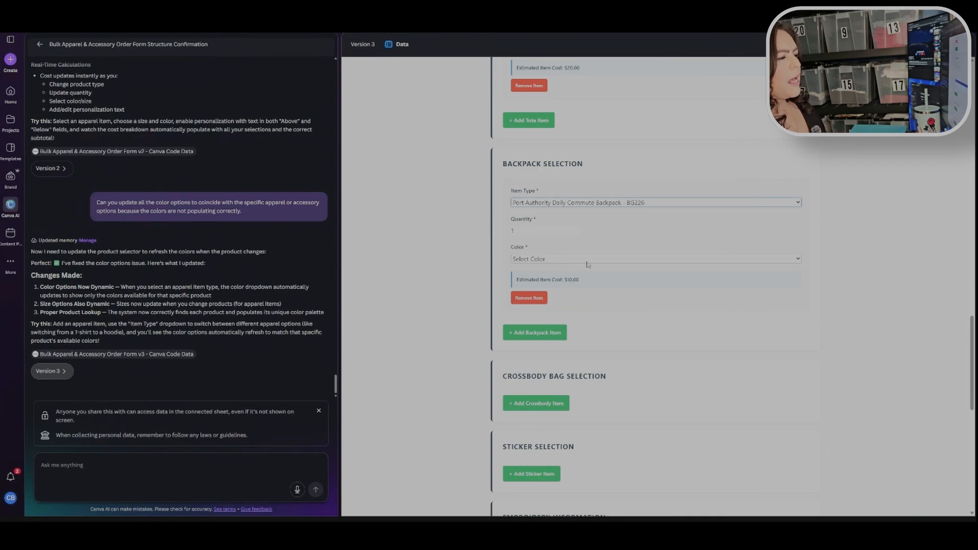
pyautogui.click(653, 204)
pyautogui.click(643, 210)
pyautogui.click(578, 260)
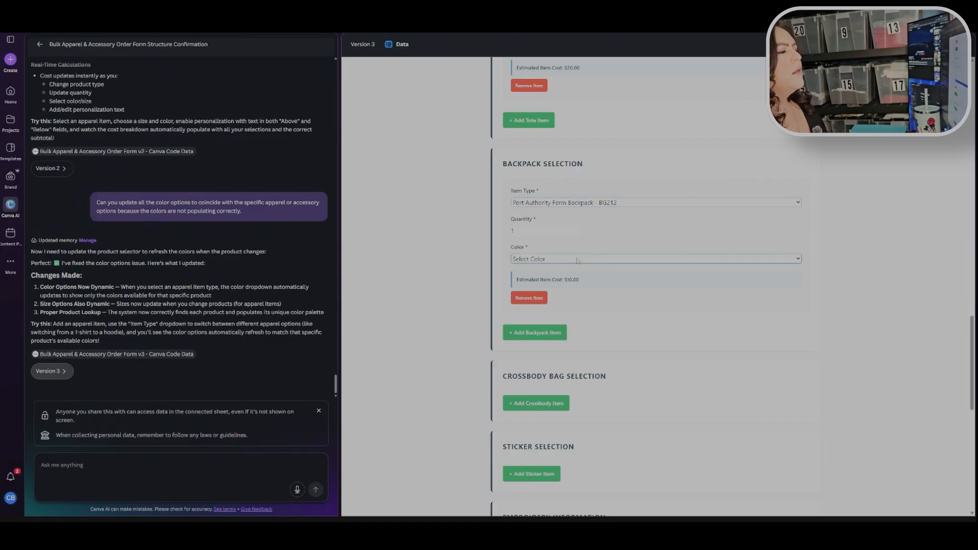
# Change the backpack item to CornerStone Tactical Backpack - CSB205 and set its color to Black
pyautogui.click(643, 206)
pyautogui.click(607, 254)
pyautogui.click(594, 262)
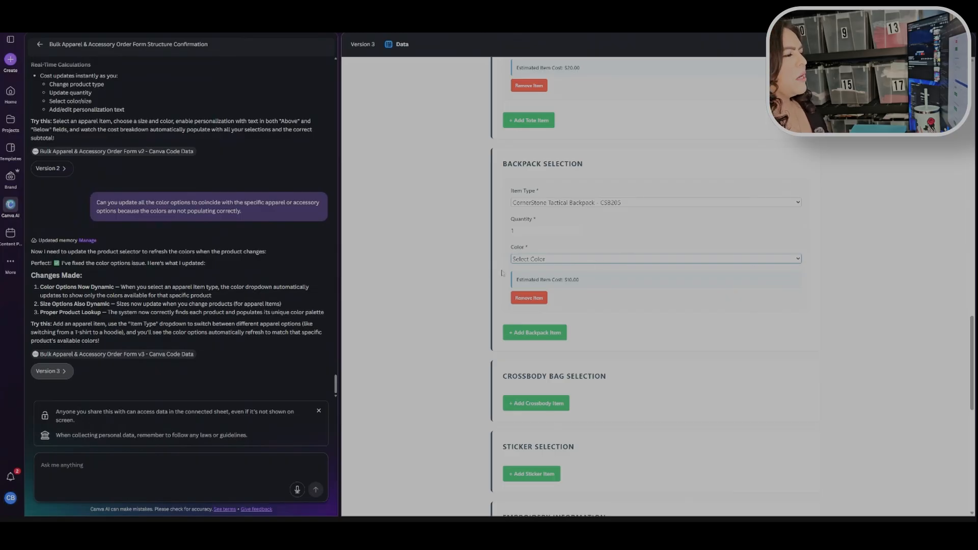
pyautogui.click(556, 272)
pyautogui.click(425, 270)
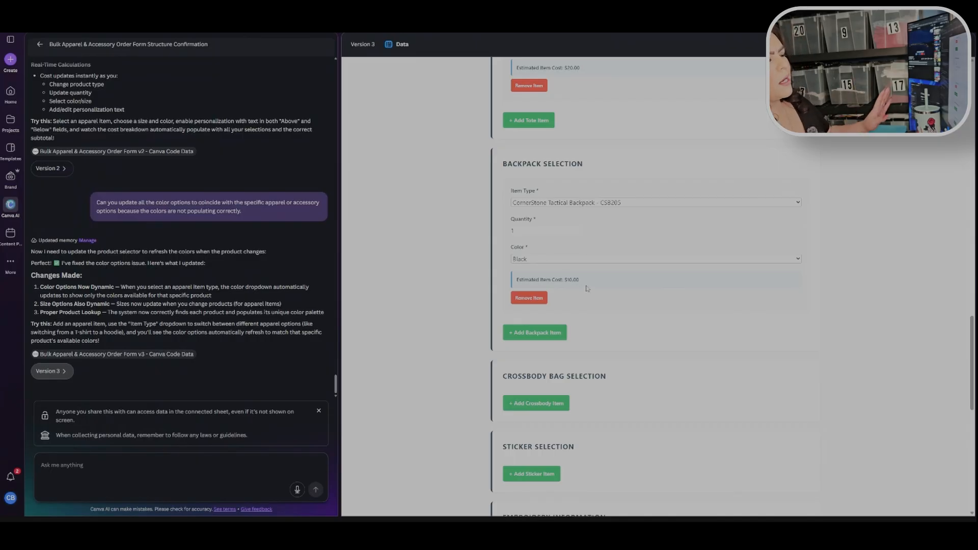
# Add the Port Authority Crossbody Backpack - BG228 as a crossbody item with quantity 10 and color Gusty Grey Heather
pyautogui.scroll(-4, 469, 312)
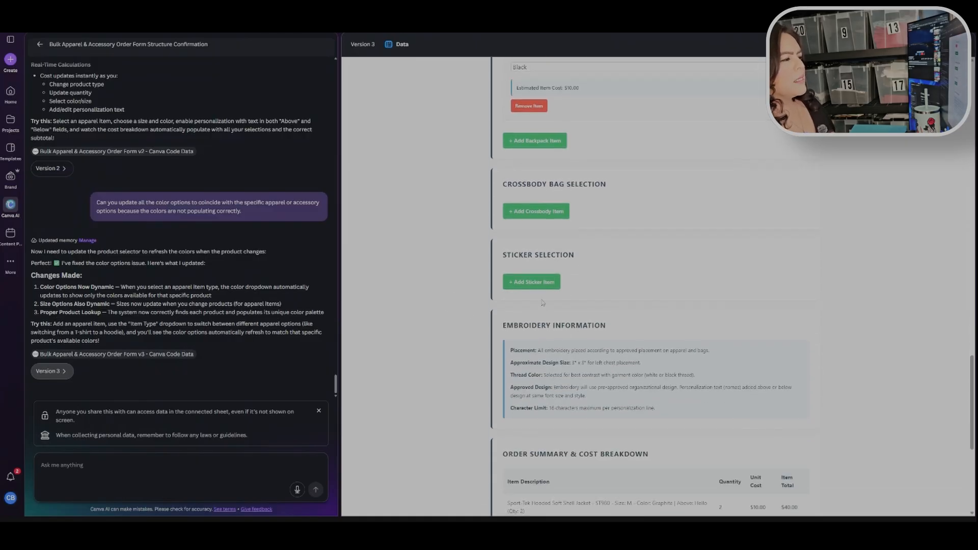
pyautogui.scroll(-2, 576, 168)
pyautogui.scroll(2, 556, 214)
pyautogui.click(536, 211)
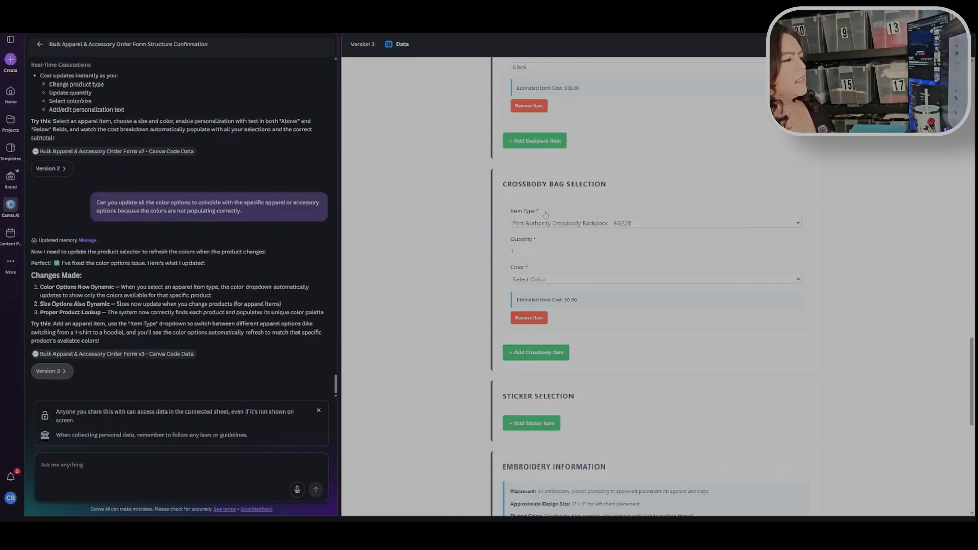
pyautogui.click(579, 248)
pyautogui.click(579, 249)
pyautogui.click(483, 278)
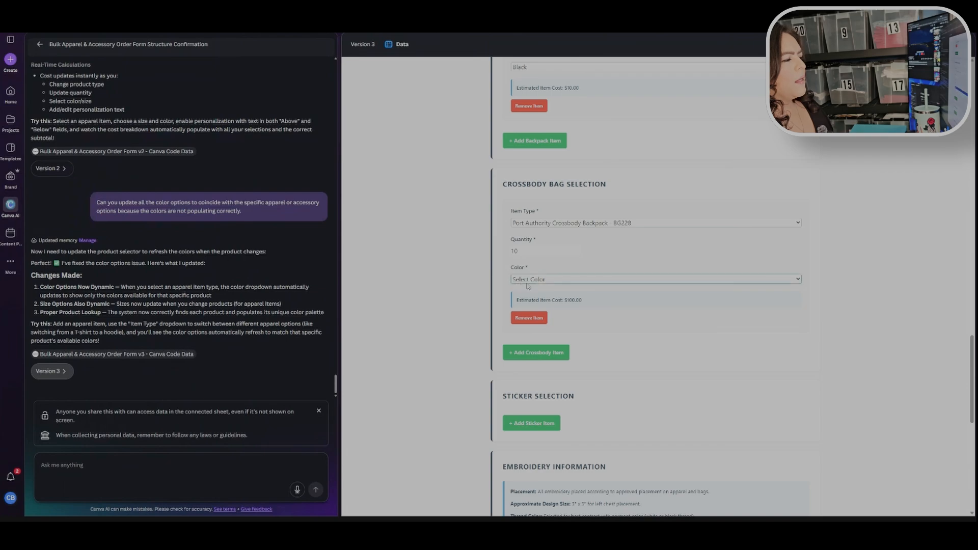
pyautogui.click(604, 300)
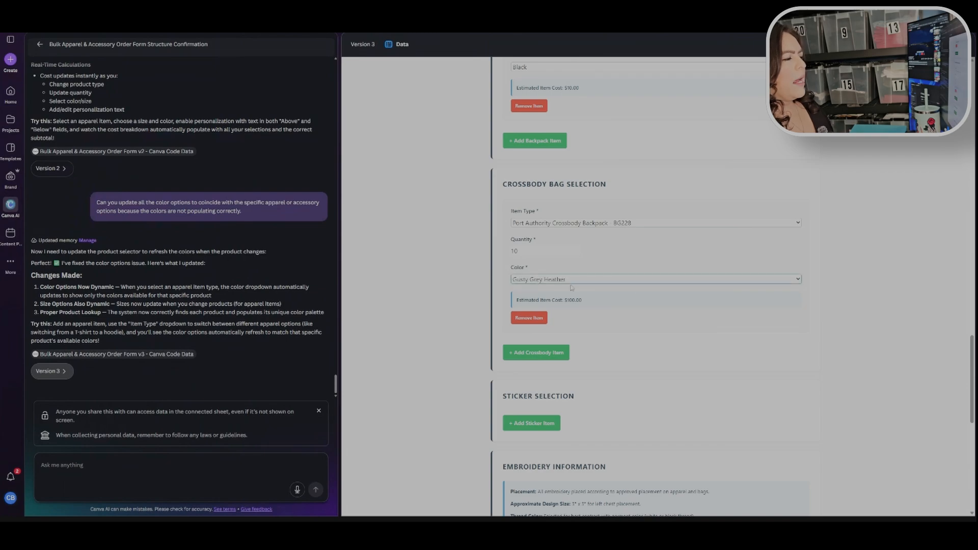
# Review the estimated item costs and selections across the crossbody, backpack, tote, hat and apparel sections
pyautogui.scroll(-3, 497, 292)
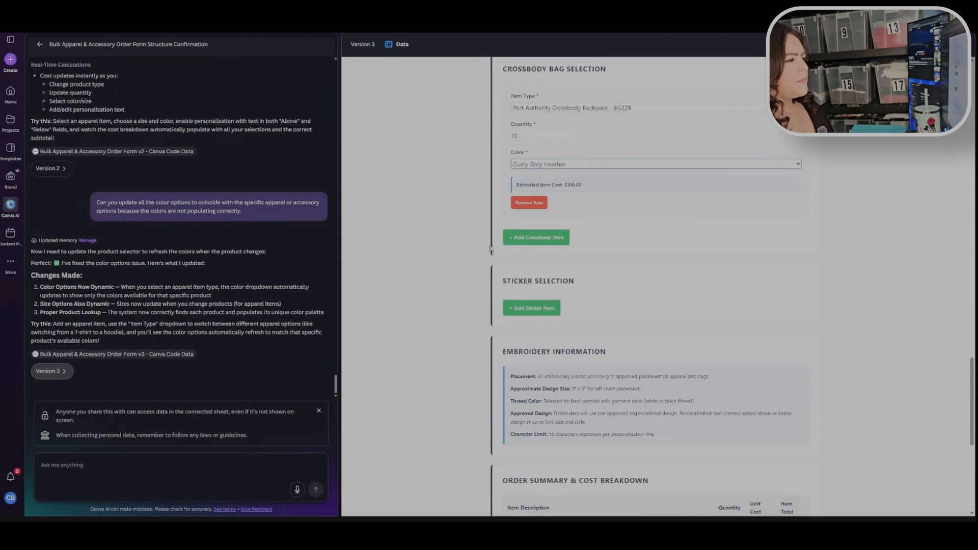
pyautogui.scroll(6, 449, 192)
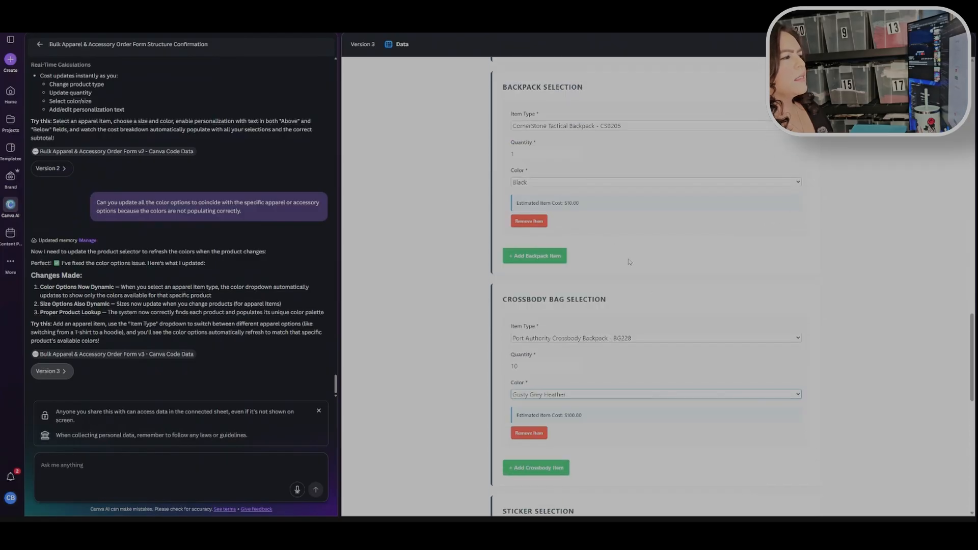
pyautogui.scroll(-3, 574, 190)
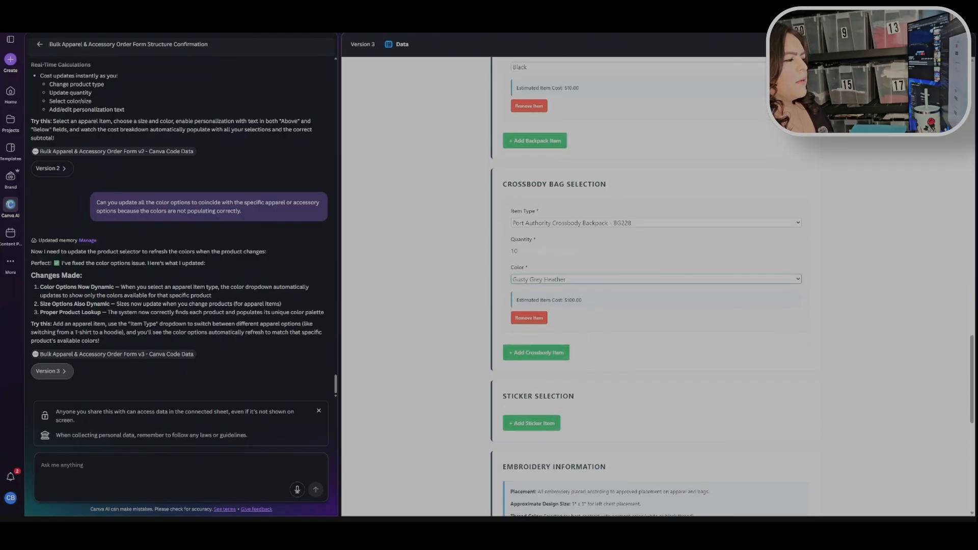
pyautogui.moveTo(585, 302); pyautogui.dragTo(517, 304)
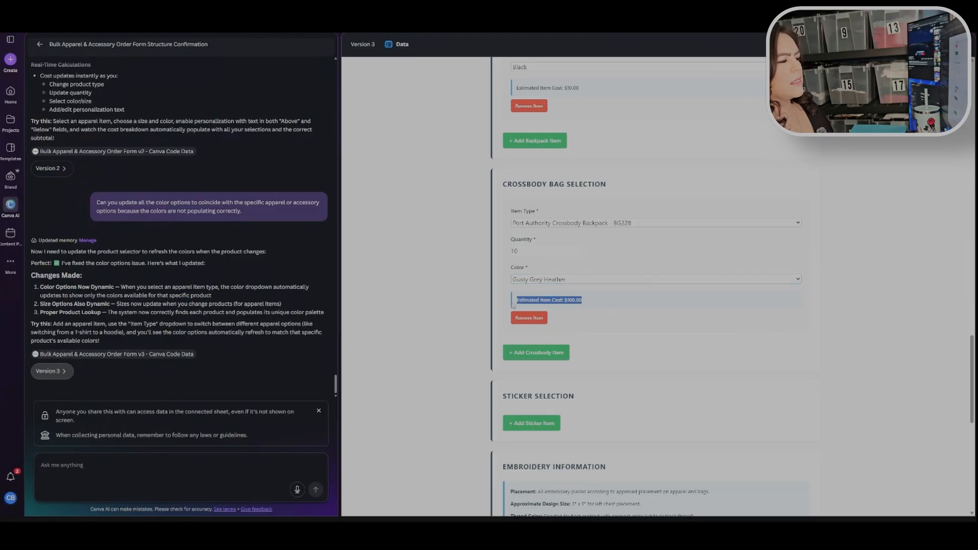
pyautogui.click(709, 324)
pyautogui.scroll(10, 708, 325)
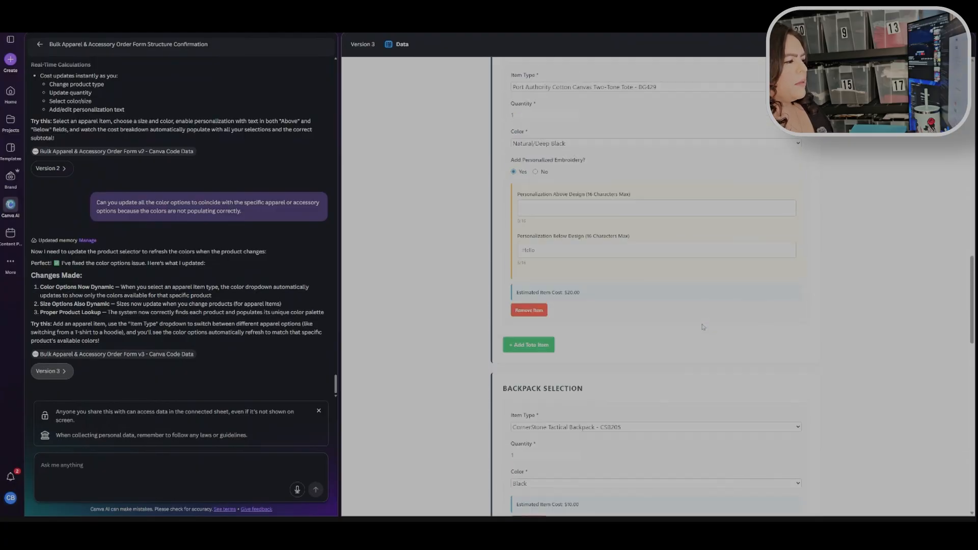
pyautogui.scroll(4, 572, 277)
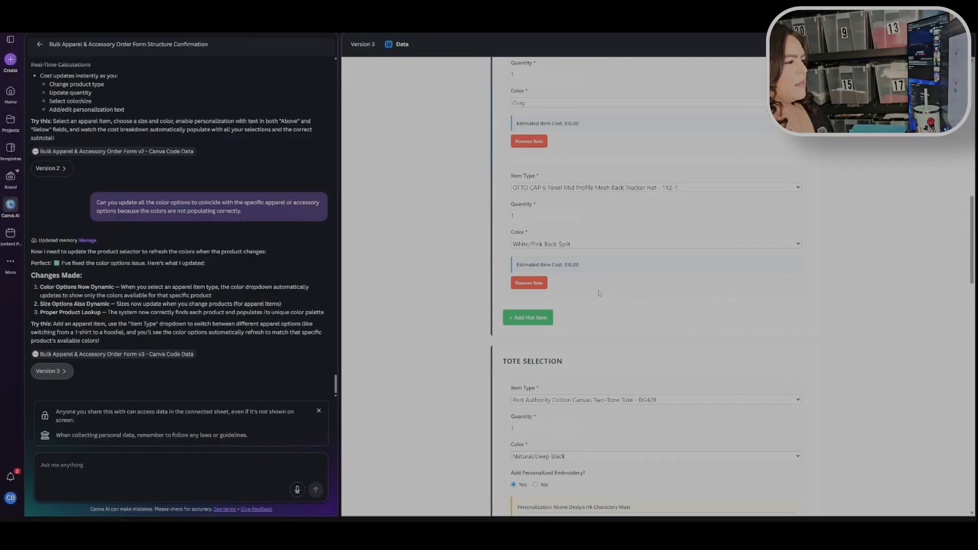
pyautogui.scroll(5, 578, 275)
pyautogui.scroll(3, 584, 316)
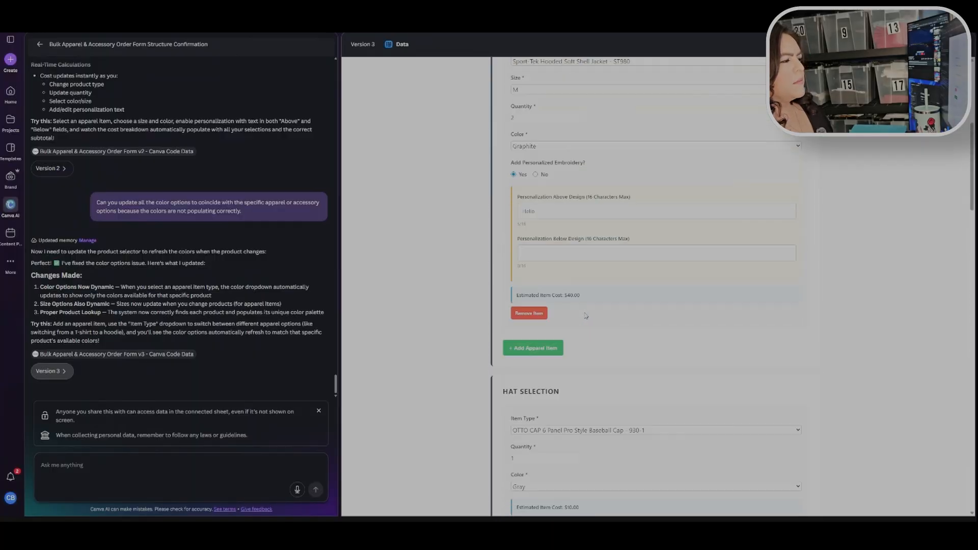
pyautogui.scroll(-8, 621, 303)
pyautogui.scroll(-15, 625, 303)
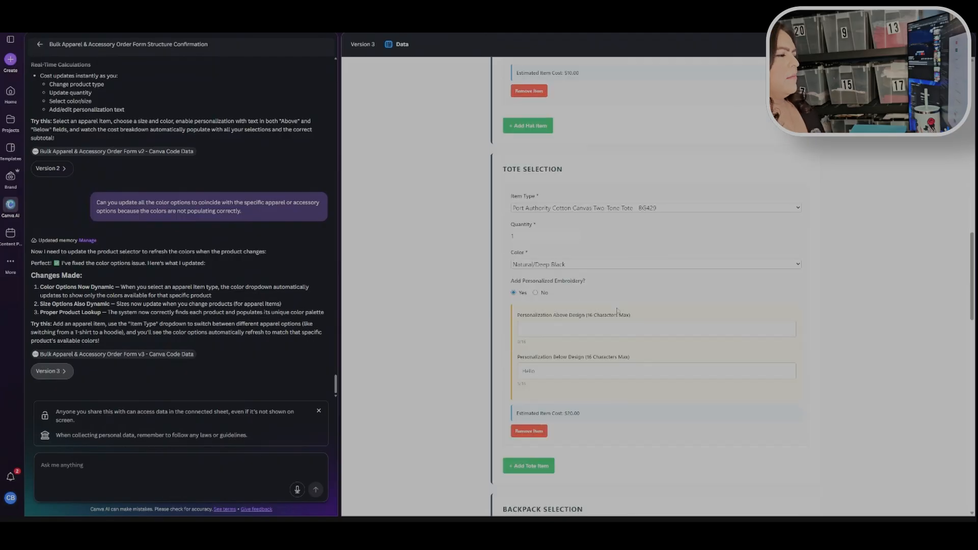
pyautogui.scroll(-5, 599, 324)
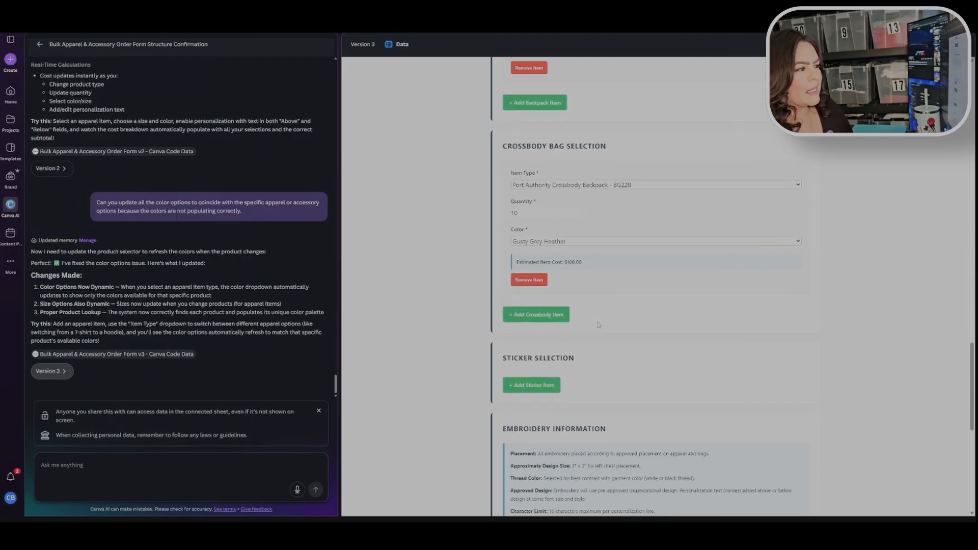
# Add a sticker item in the Sticker Selection section, set its quantity to 5, and check its color choices
pyautogui.click(549, 275)
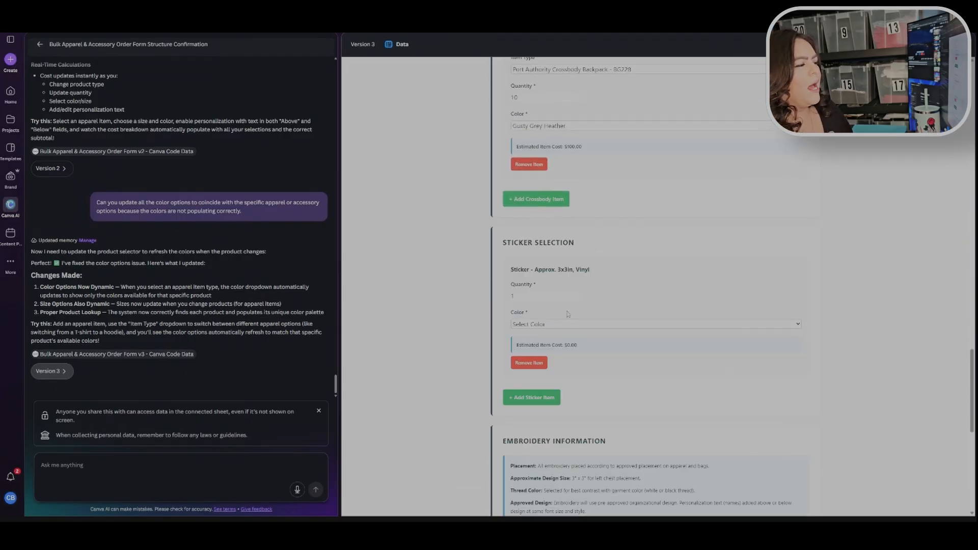
pyautogui.click(578, 294)
pyautogui.click(578, 294)
pyautogui.click(578, 294)
pyautogui.click(565, 326)
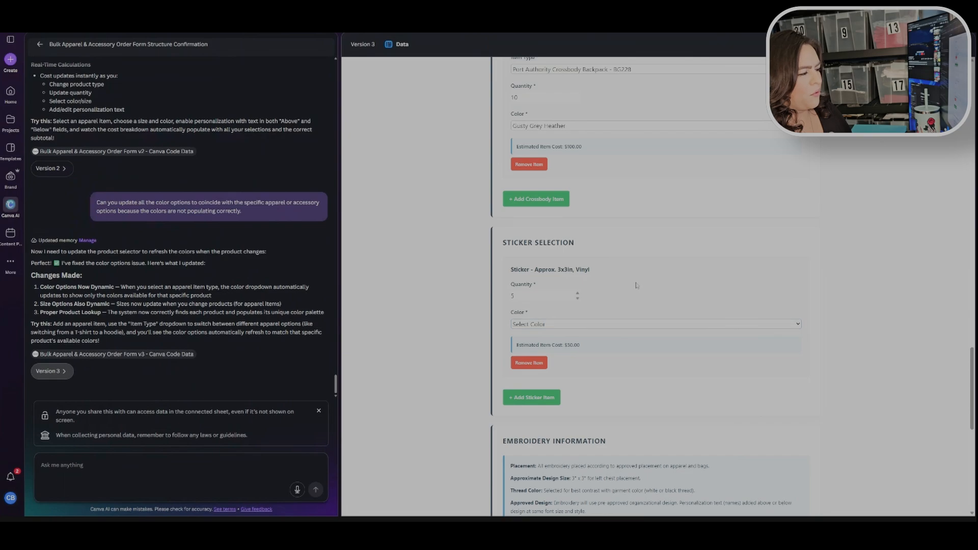
# Review the embroidery information and the order's cost breakdown, and confirm that the item, size, color and personalization details are correct
pyautogui.scroll(-2, 637, 285)
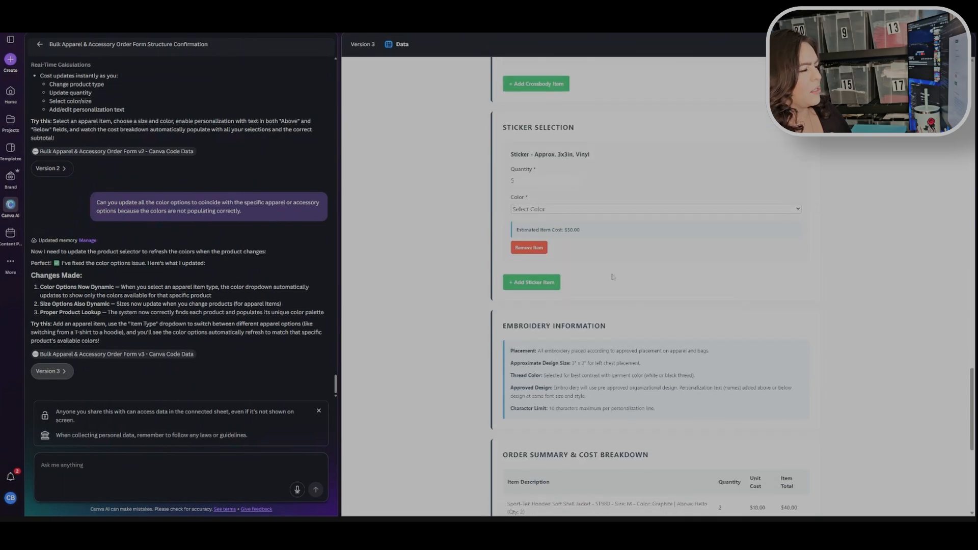
pyautogui.scroll(-2, 477, 270)
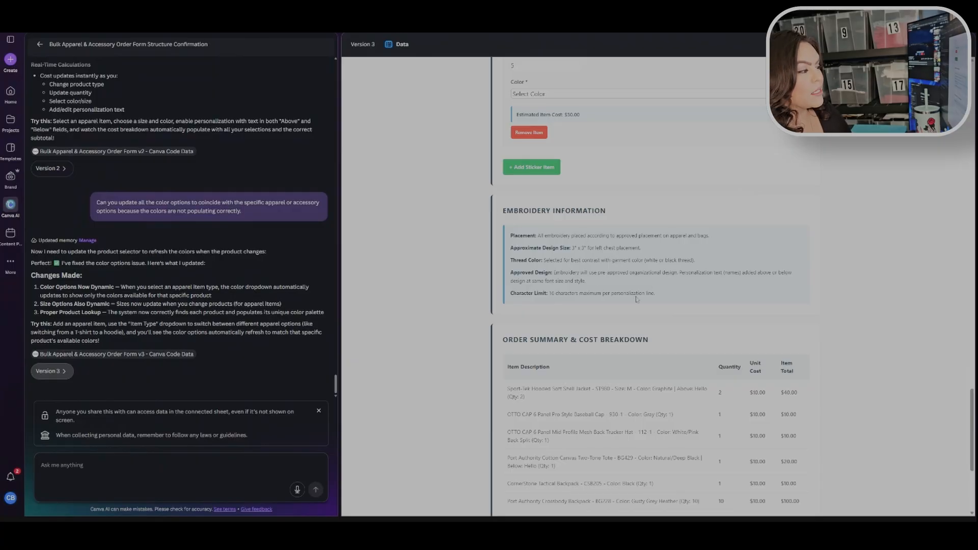
pyautogui.scroll(-3, 698, 249)
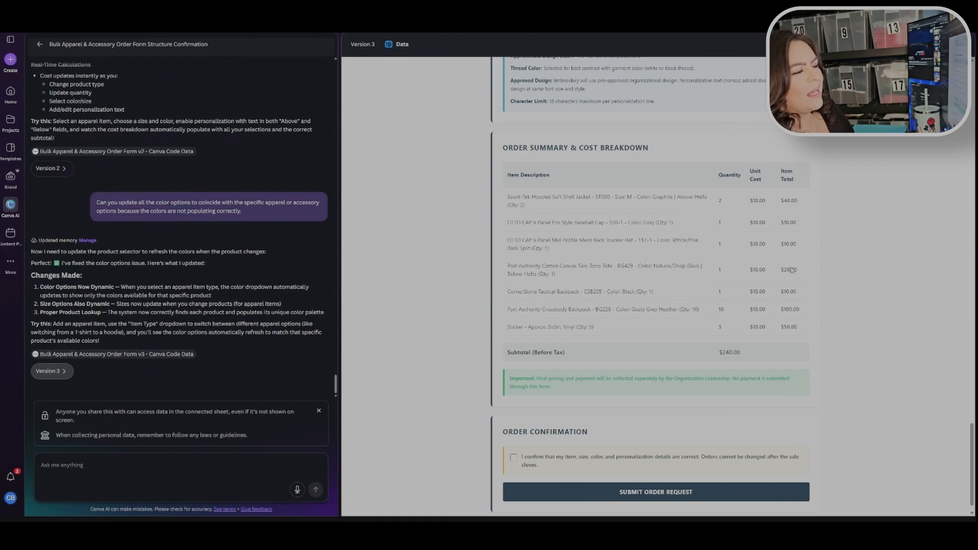
pyautogui.scroll(-1, 778, 320)
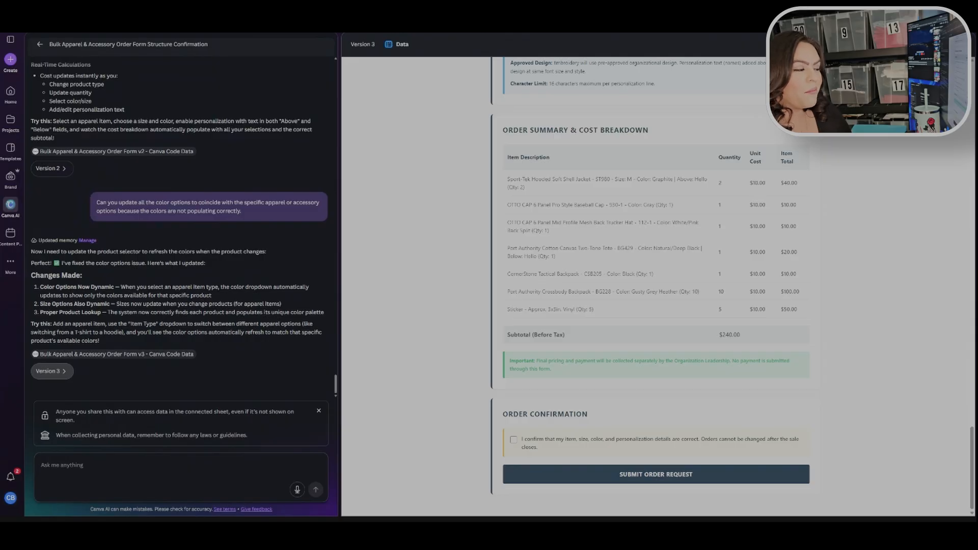
pyautogui.click(513, 439)
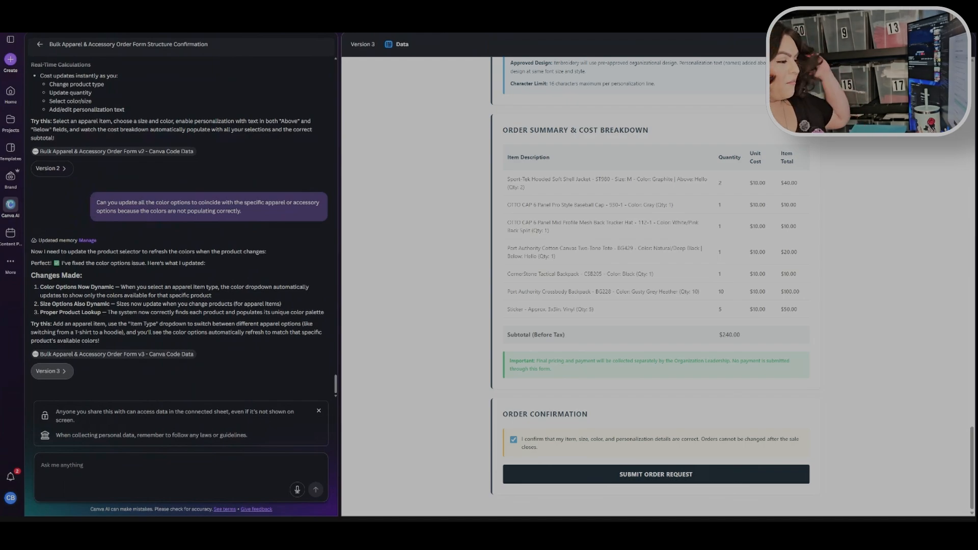
# Ask Canva AI: "Can you make this to be pride themed with vibrant rainbow colors but still professional"
pyautogui.click(100, 462)
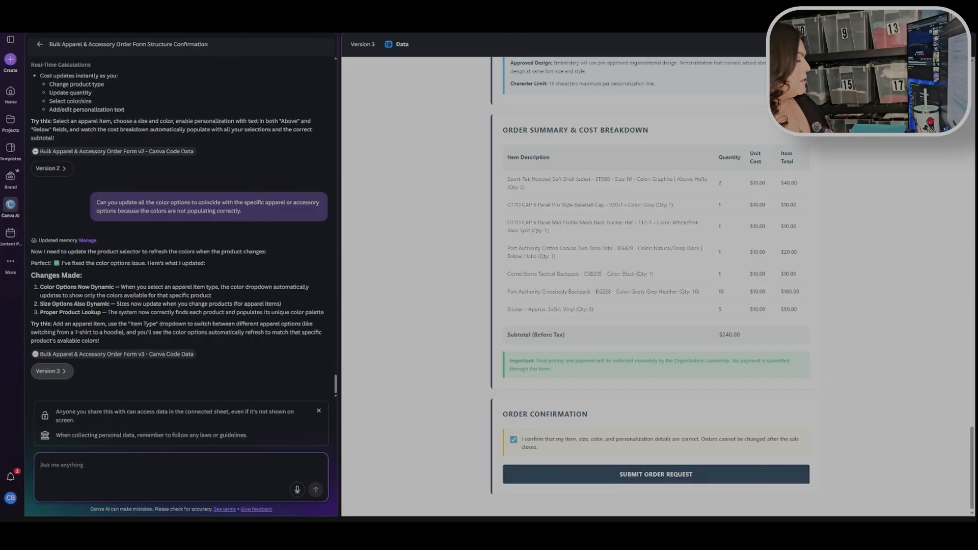
pyautogui.write('Can you ')
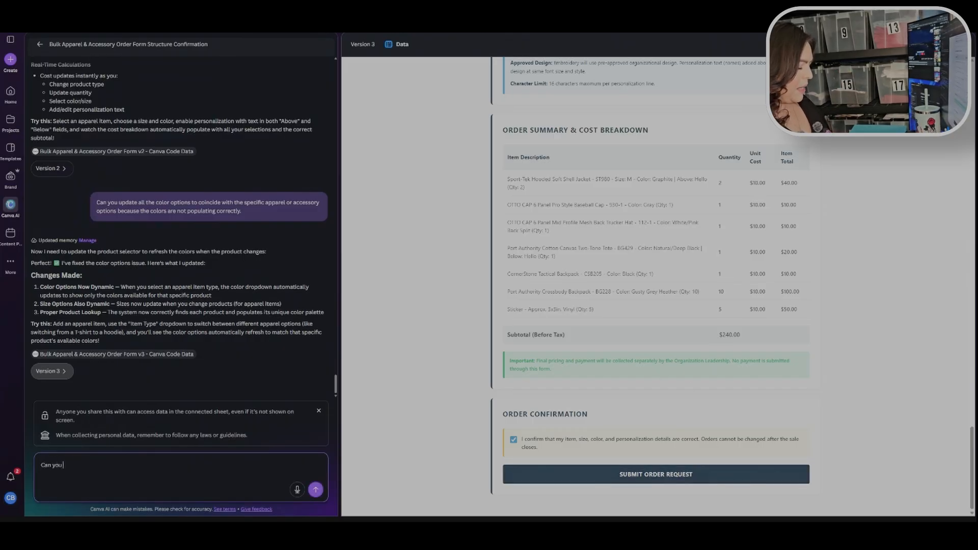
pyautogui.write('make this to be pride ')
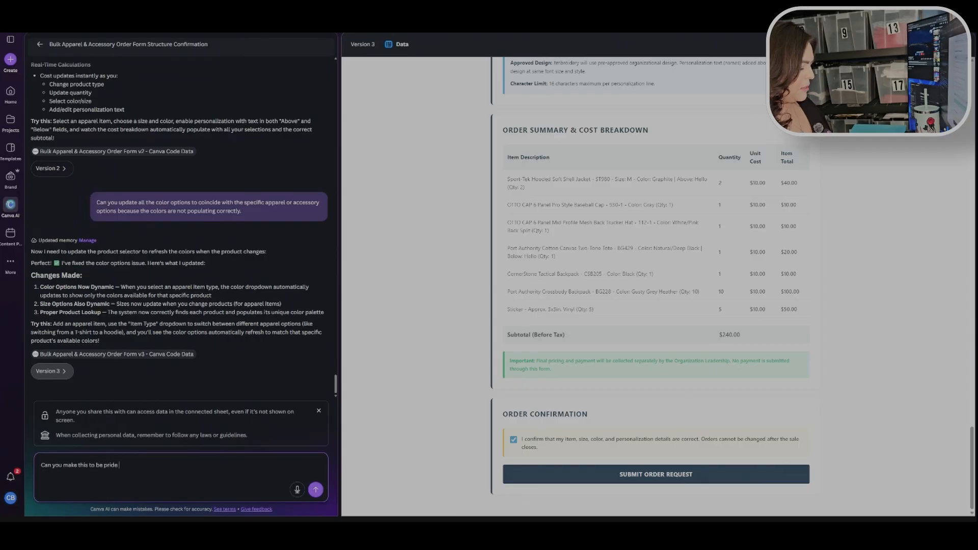
pyautogui.write('themed ')
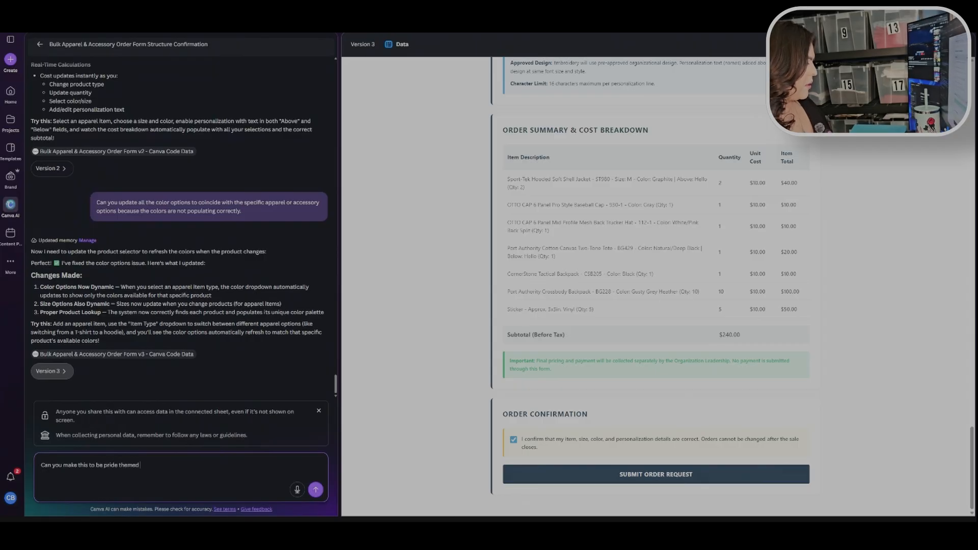
pyautogui.write('with vibrant rainbow colors but still professional')
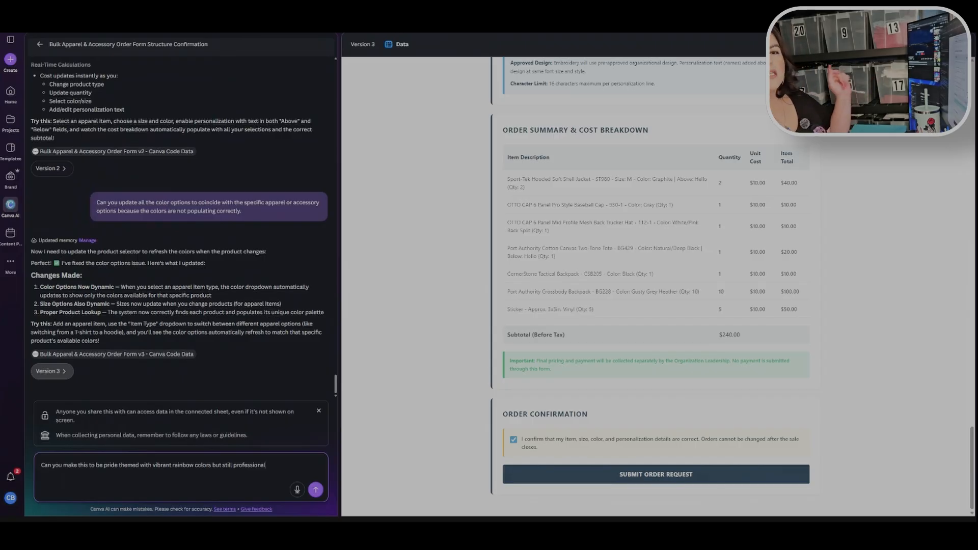
pyautogui.press('Return')
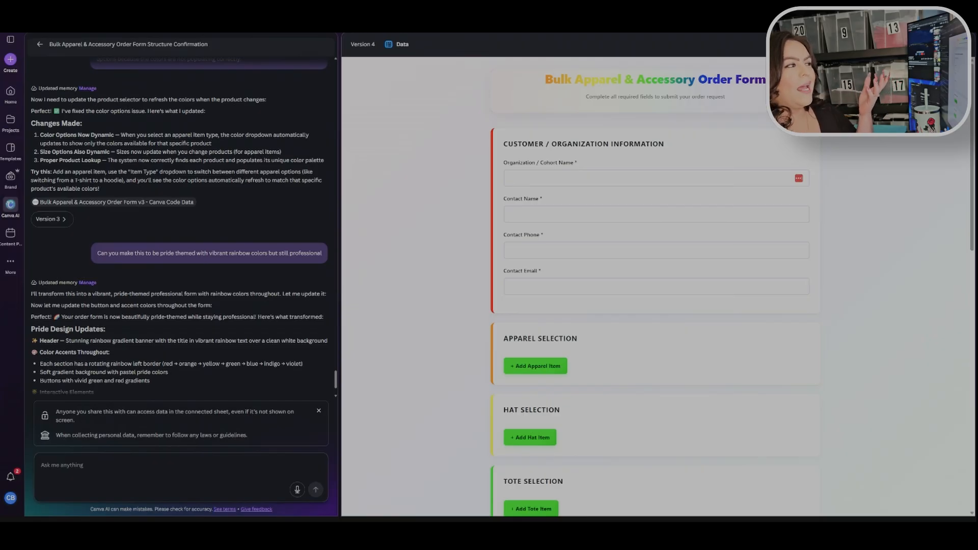
# Examine the pride-themed Version 4 form from the header through the item sections to the order summary and submission area
pyautogui.scroll(-3, 402, 283)
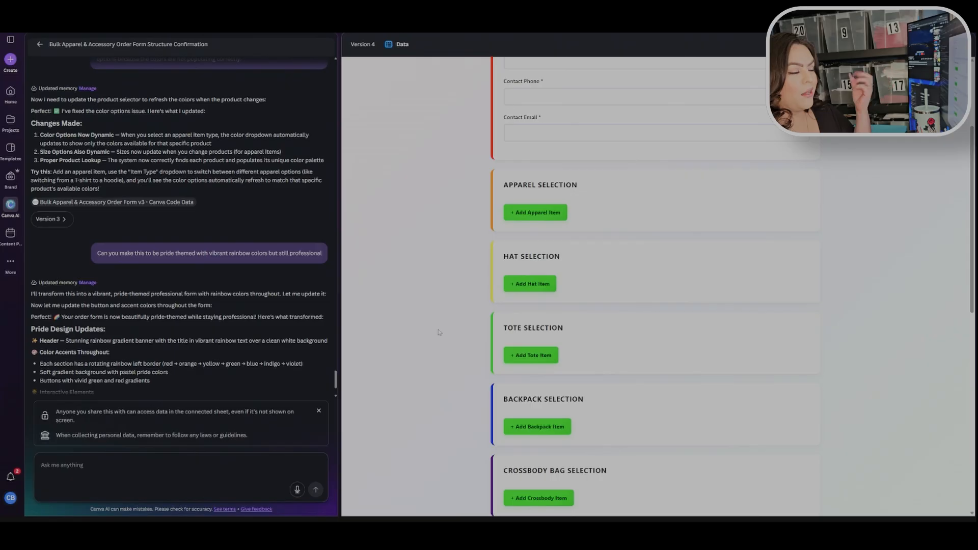
pyautogui.scroll(-2, 440, 328)
pyautogui.scroll(-7, 441, 328)
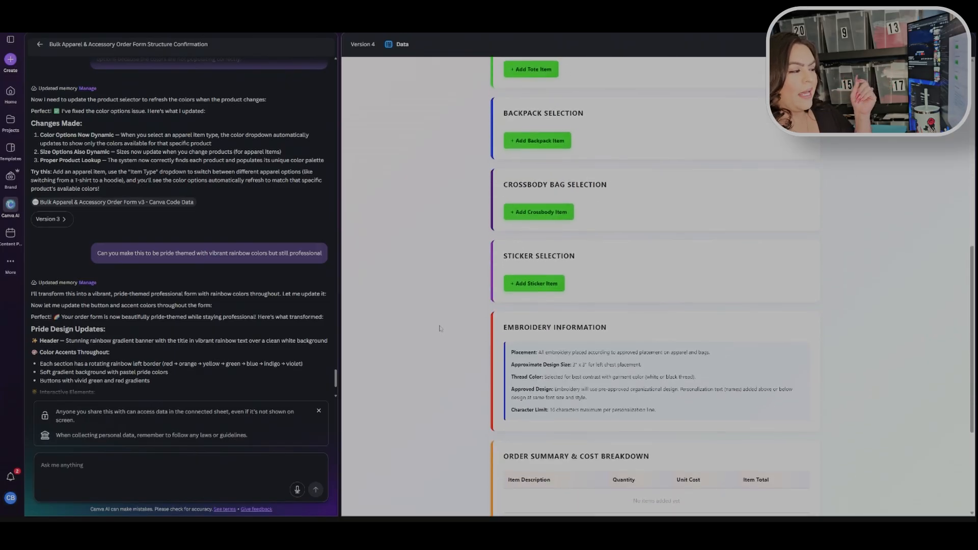
pyautogui.scroll(-1, 441, 327)
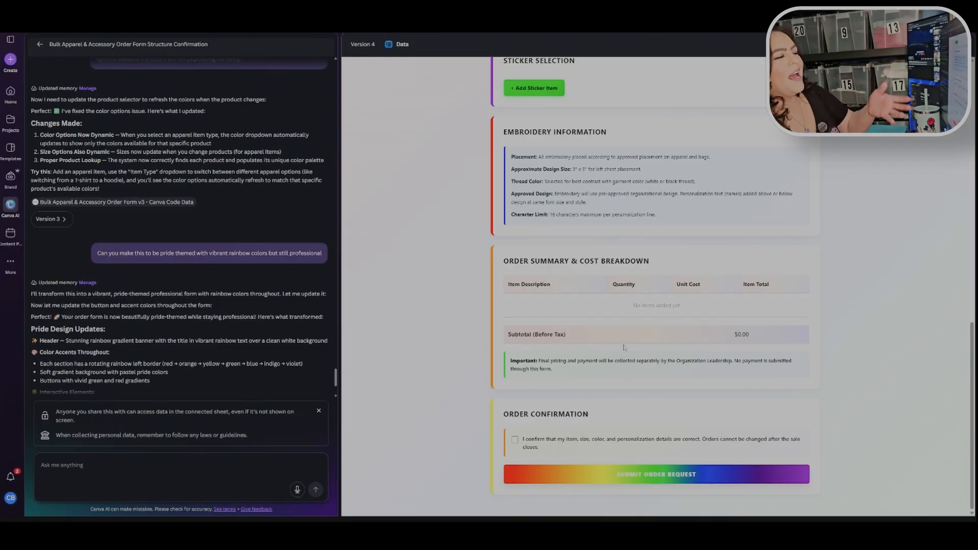
pyautogui.scroll(3, 452, 255)
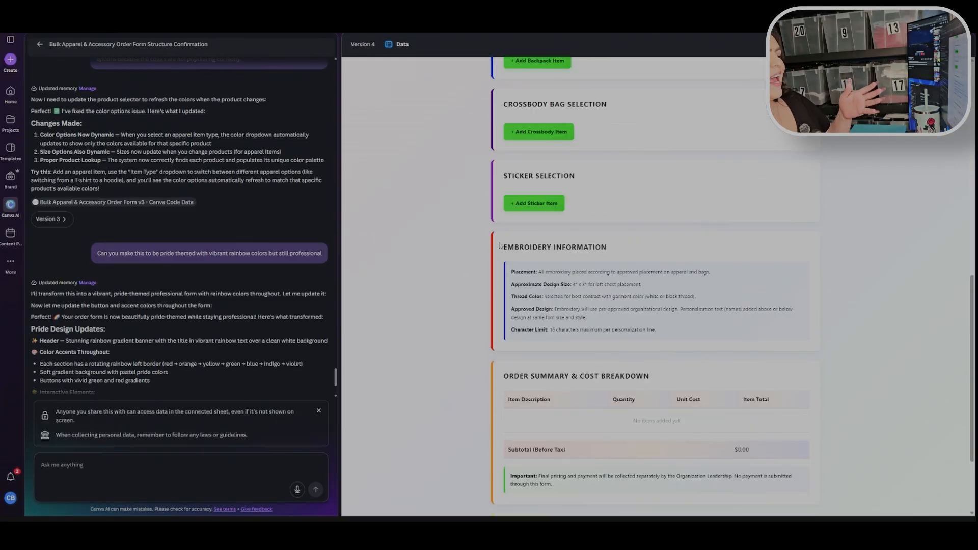
pyautogui.scroll(-3, 585, 265)
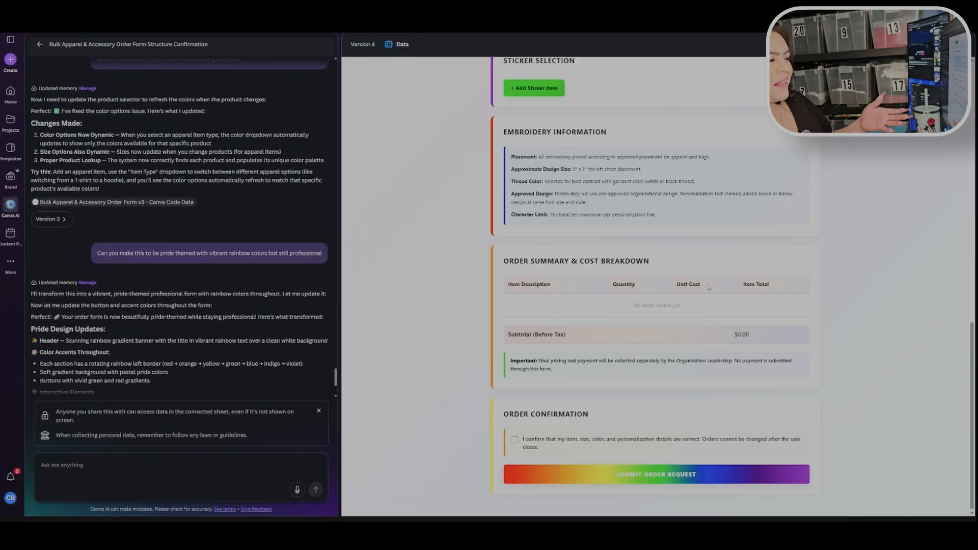
pyautogui.scroll(5, 733, 295)
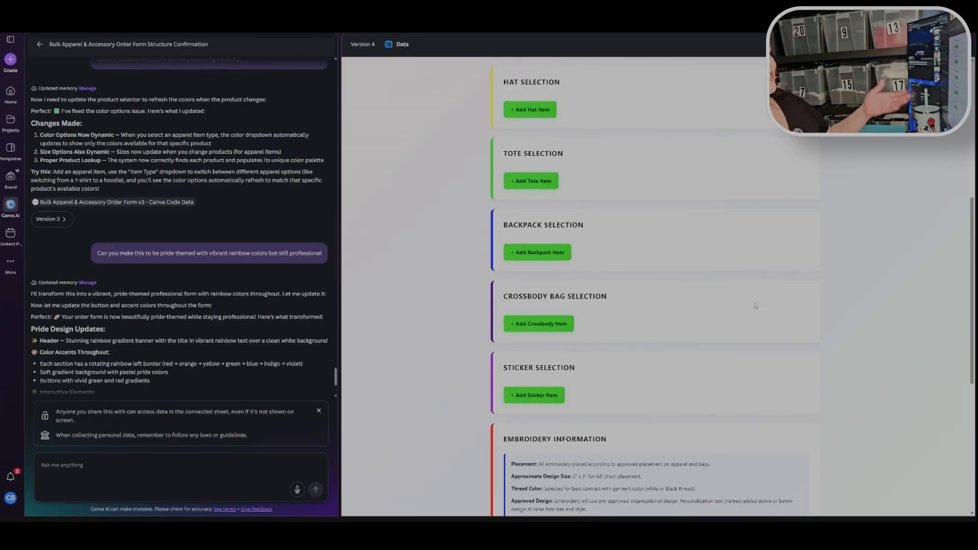
pyautogui.scroll(5, 754, 305)
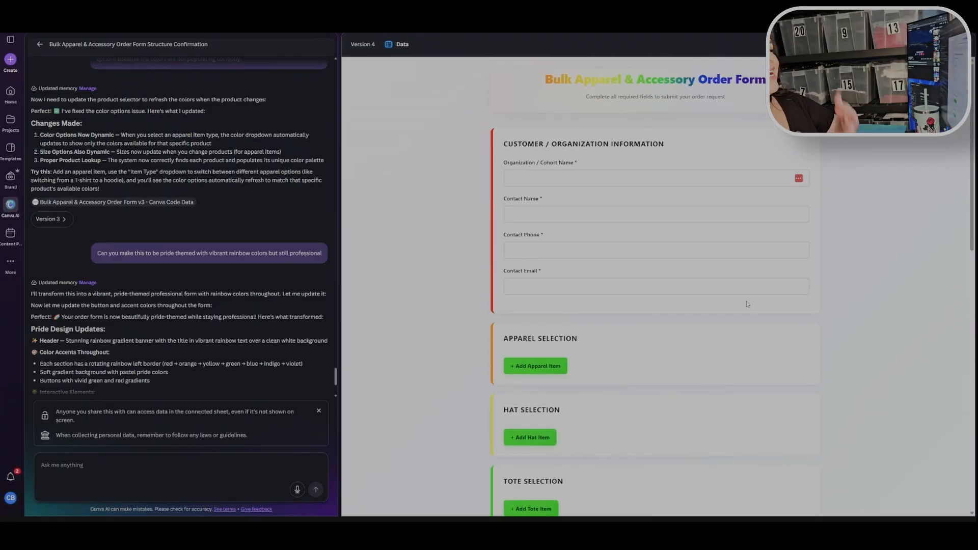
pyautogui.scroll(-3, 754, 309)
pyautogui.scroll(-7, 760, 312)
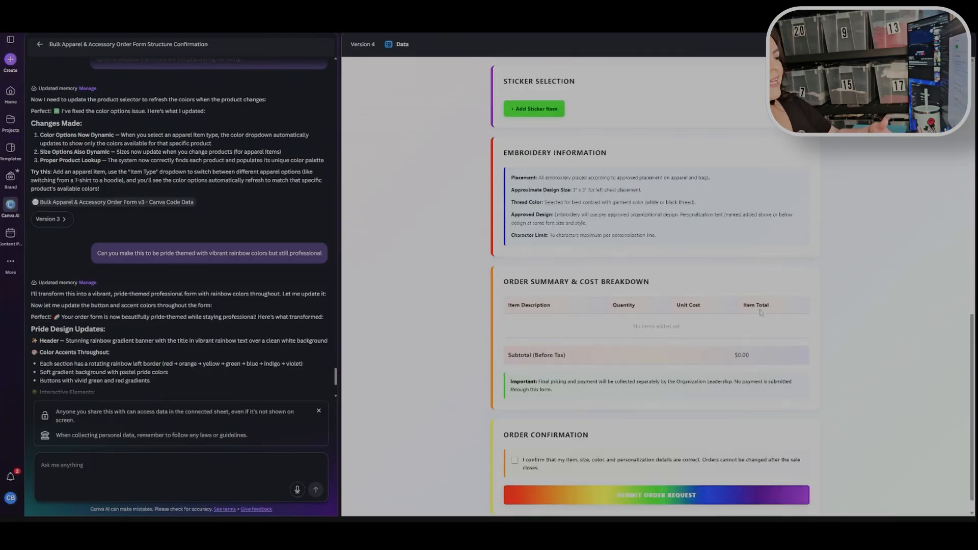
pyautogui.scroll(-1, 760, 312)
pyautogui.scroll(3, 761, 313)
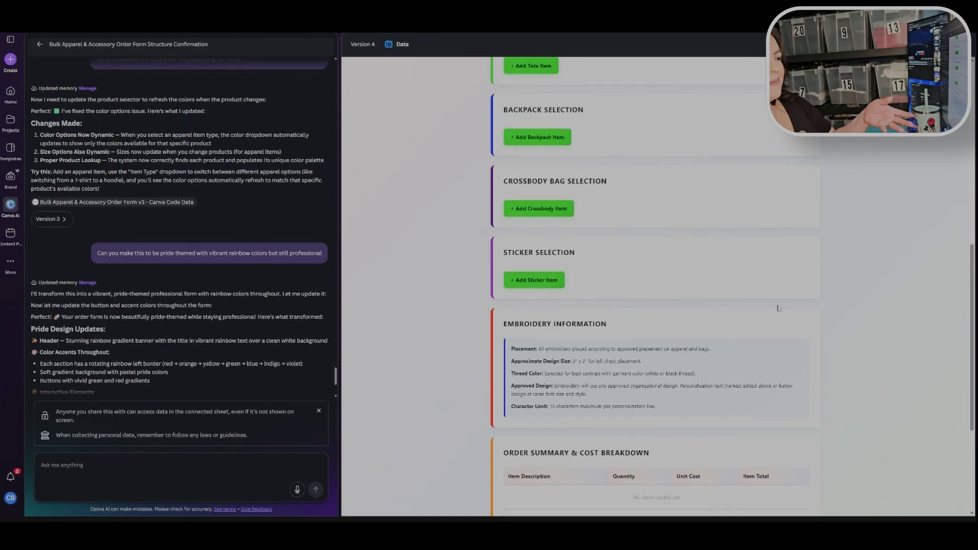
pyautogui.scroll(-2, 753, 325)
pyautogui.scroll(-1, 754, 324)
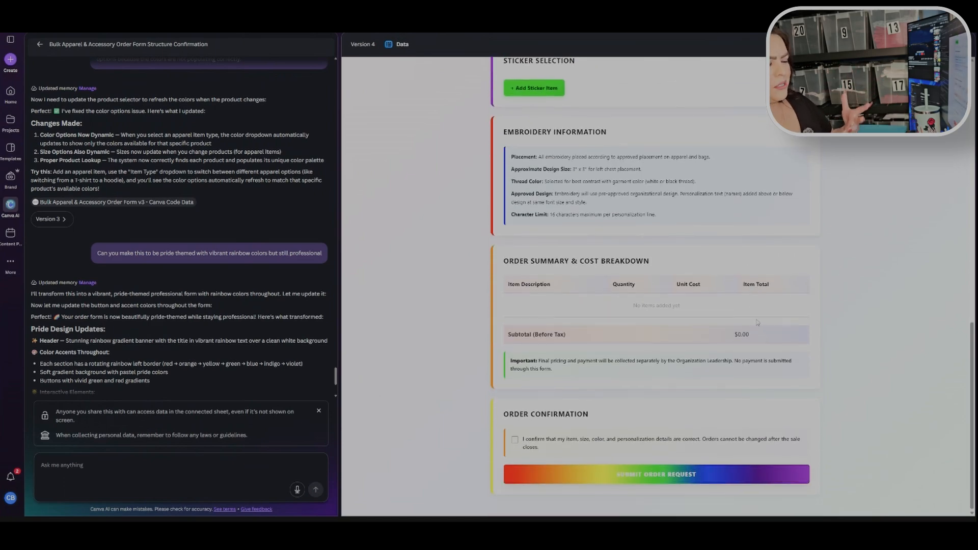